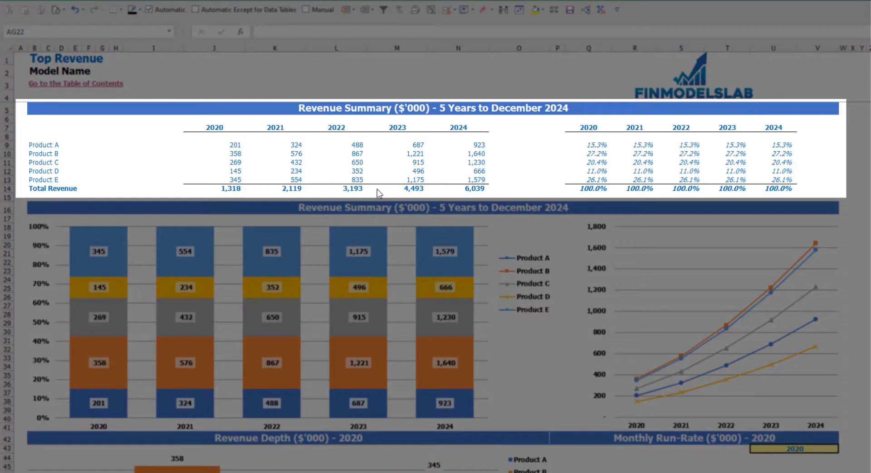
- Examine the 2020–2024 product revenue figures and their percentage shares in the Top Revenue summary table
left_click_drag(235, 146, 449, 189)
left_click(608, 145)
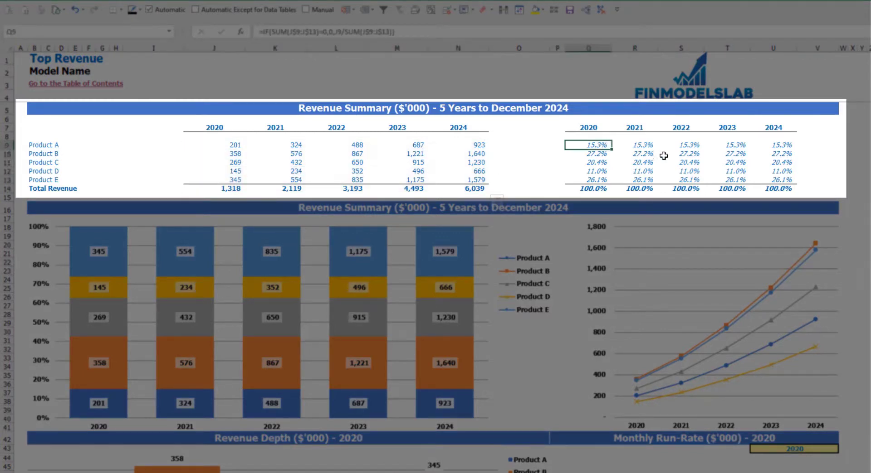
left_click_drag(608, 144, 760, 188)
left_click(867, 170)
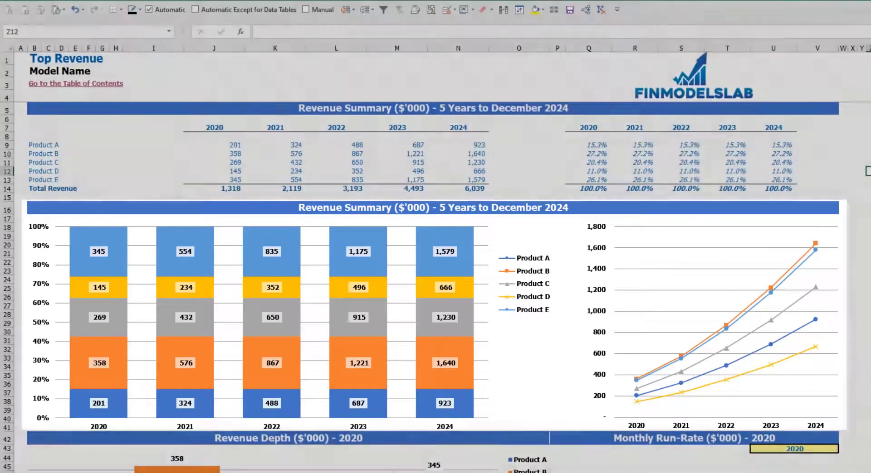
- Set the year for the Revenue Depth and Monthly Run-Rate charts to 2021
scroll(353, 267, "down", 10)
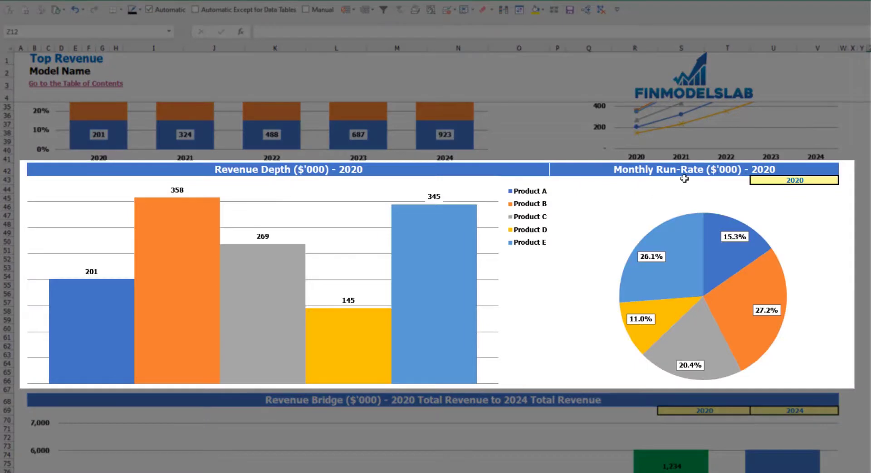
left_click(828, 180)
left_click(842, 180)
left_click(771, 193)
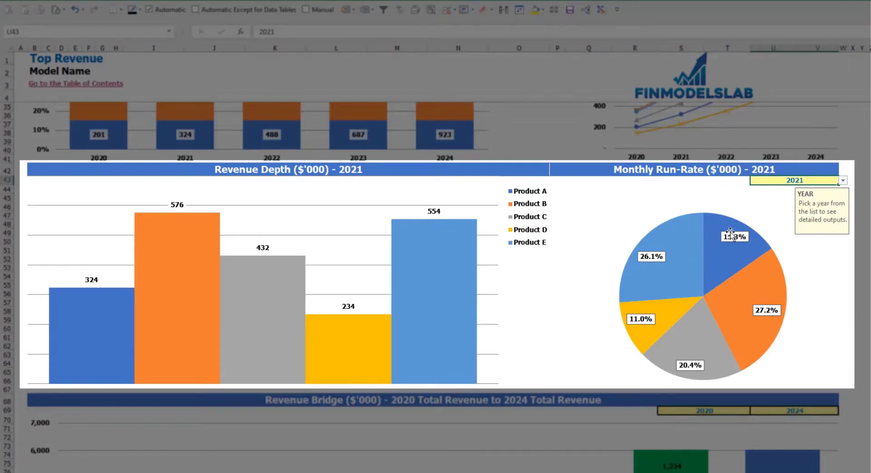
- Examine the Revenue Bridge chart and the year options for its first and last years
scroll(706, 335, "down", 3)
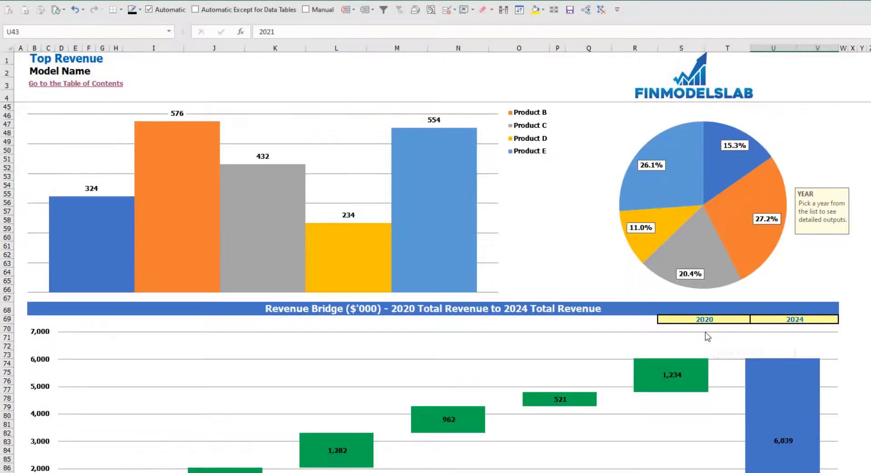
scroll(706, 334, "down", 3)
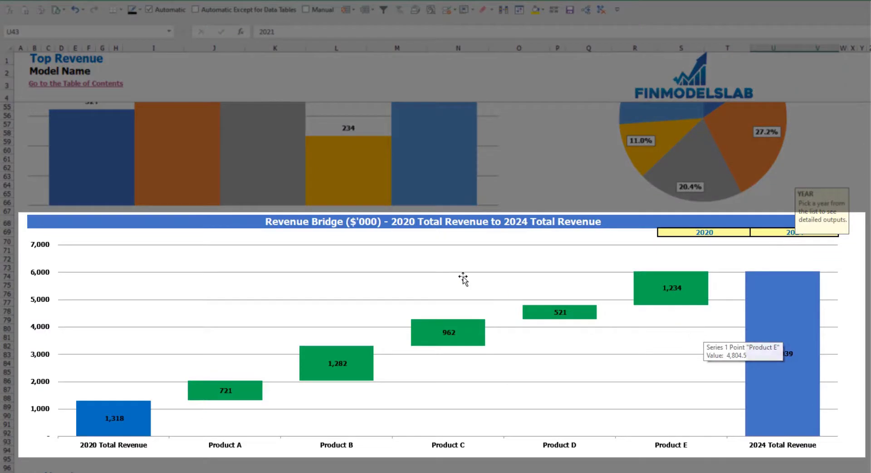
left_click(270, 426)
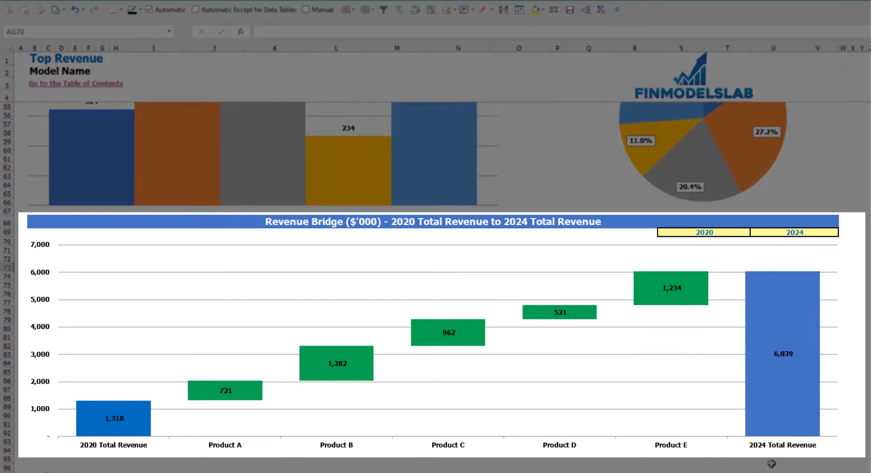
left_click(748, 232)
left_click(754, 233)
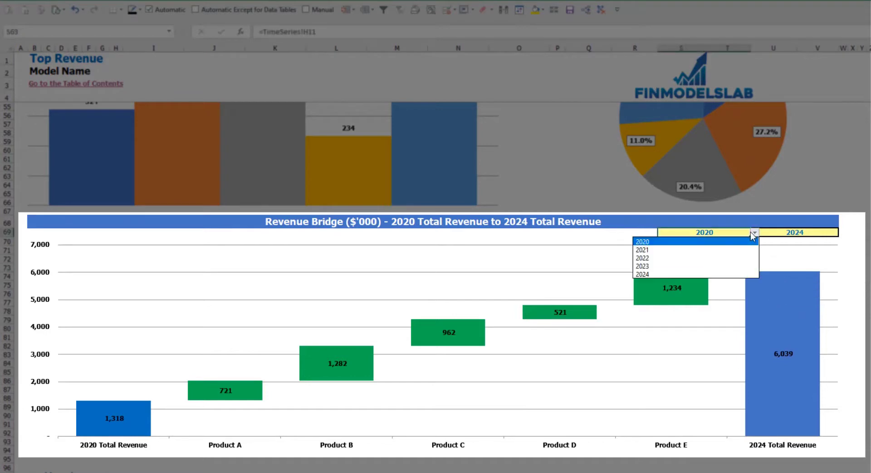
left_click(821, 234)
left_click(820, 233)
left_click(842, 233)
left_click(807, 274)
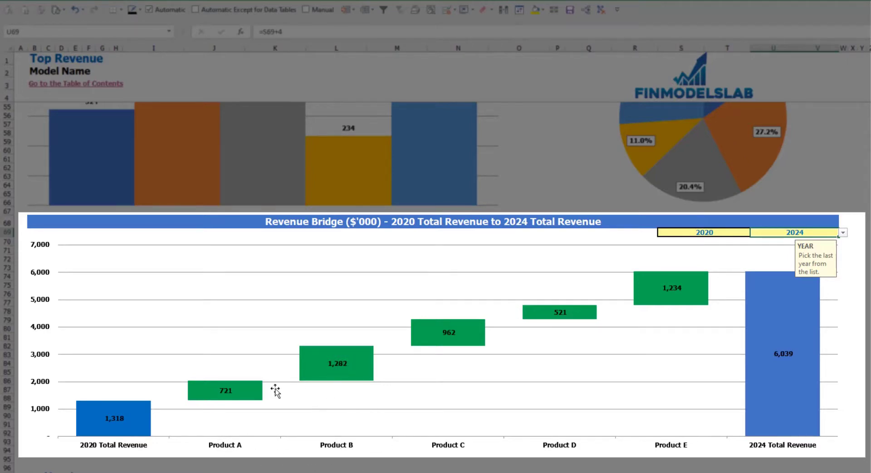
mouse_move(247, 404)
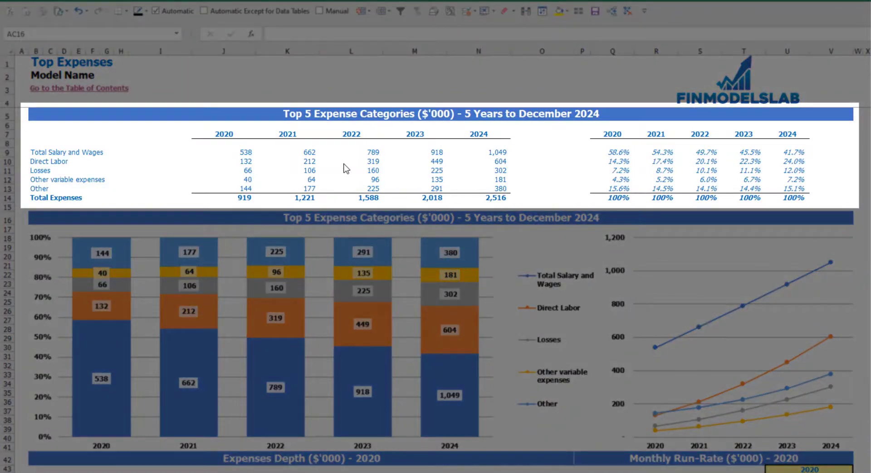
- Examine the Top 5 Expense Categories table: category names, yearly amounts, total expenses and percentage shares for 2020–2024
left_click_drag(35, 153, 35, 182)
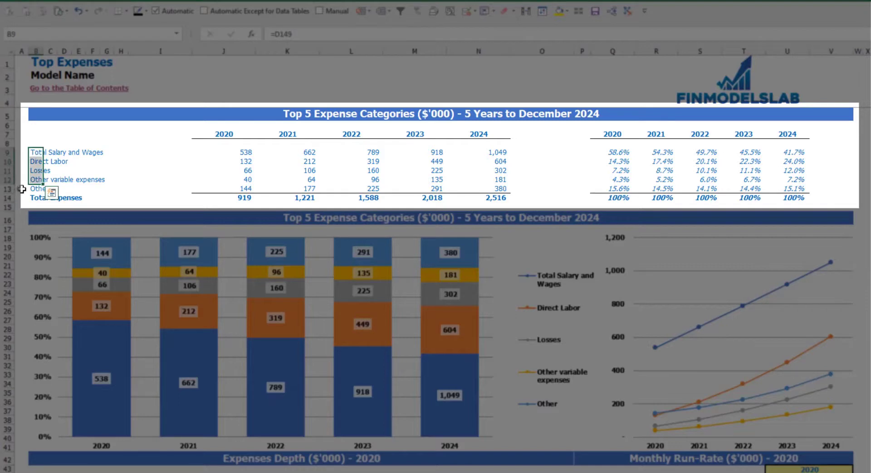
left_click(30, 189)
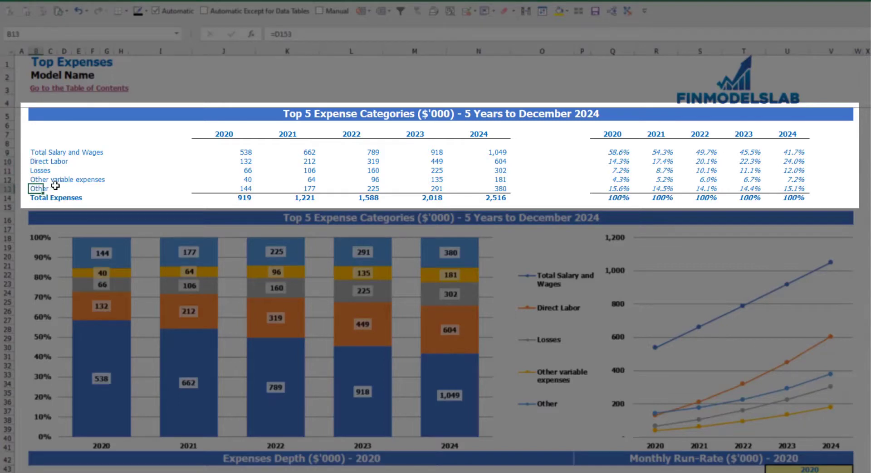
left_click_drag(223, 136, 465, 193)
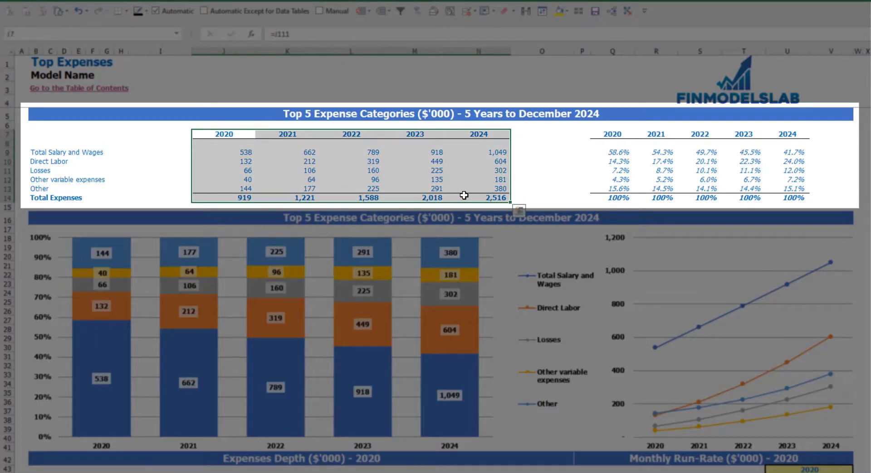
left_click_drag(241, 196, 476, 199)
left_click_drag(613, 134, 802, 190)
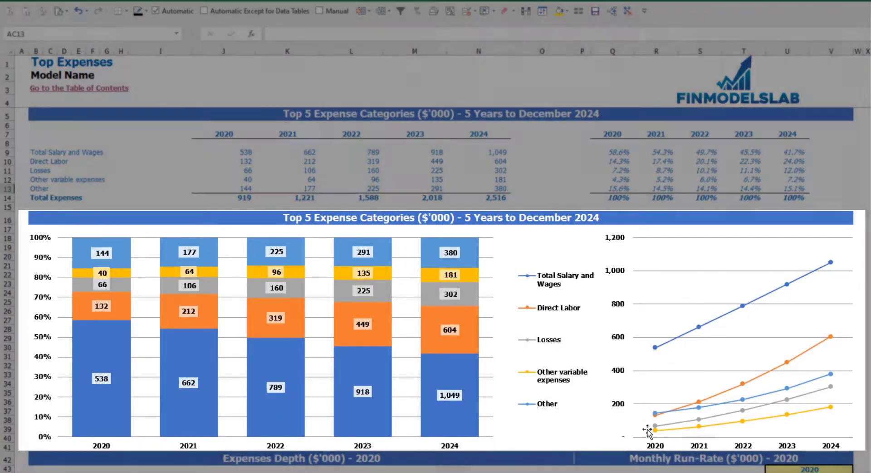
- Set the year for the Expenses Depth and Monthly Run-Rate charts to 2021
scroll(694, 239, "down", 3)
scroll(334, 264, "down", 7)
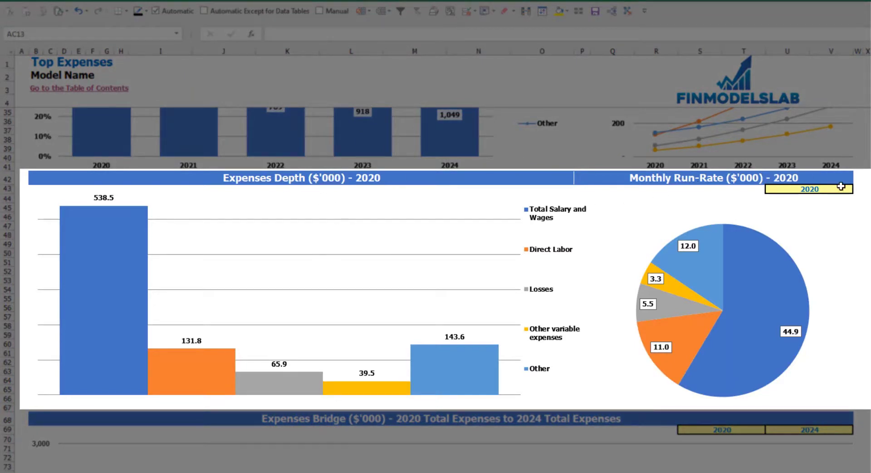
left_click(849, 189)
left_click(857, 189)
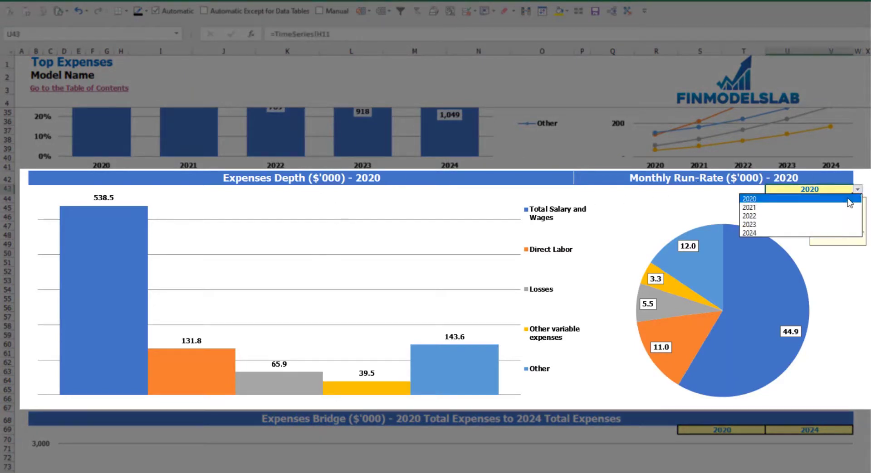
left_click(778, 209)
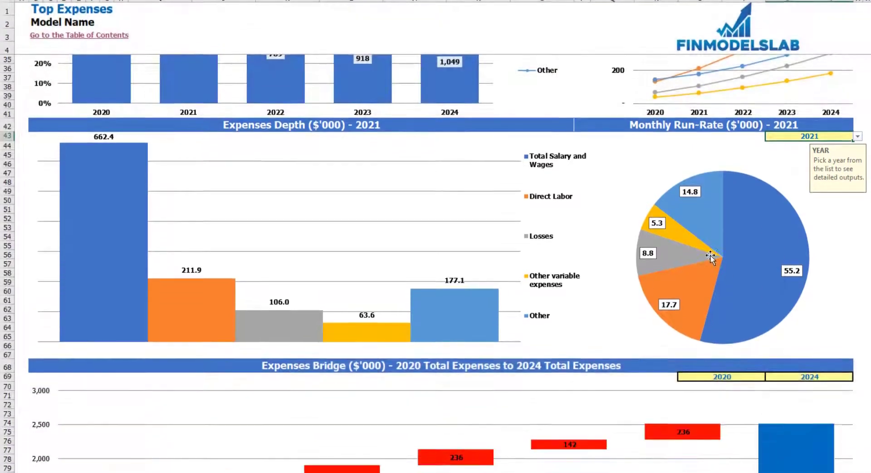
- Examine the Expenses Bridge chart and the year options for its first and last years
scroll(710, 261, "down", 7)
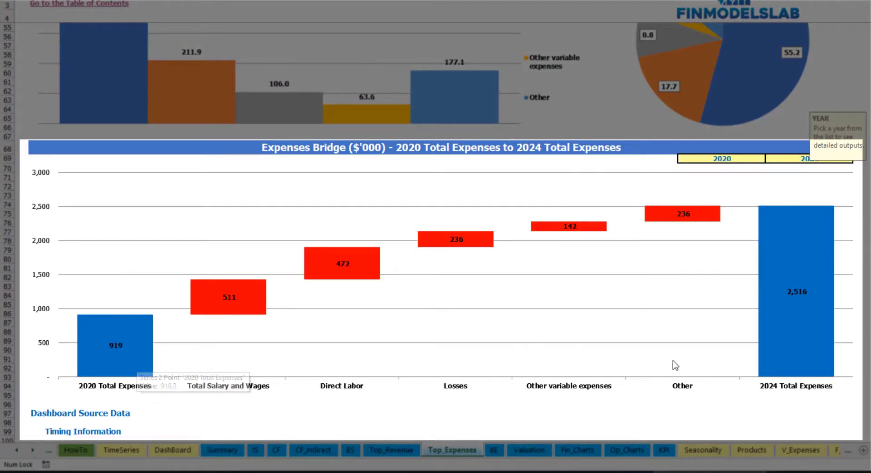
left_click(755, 159)
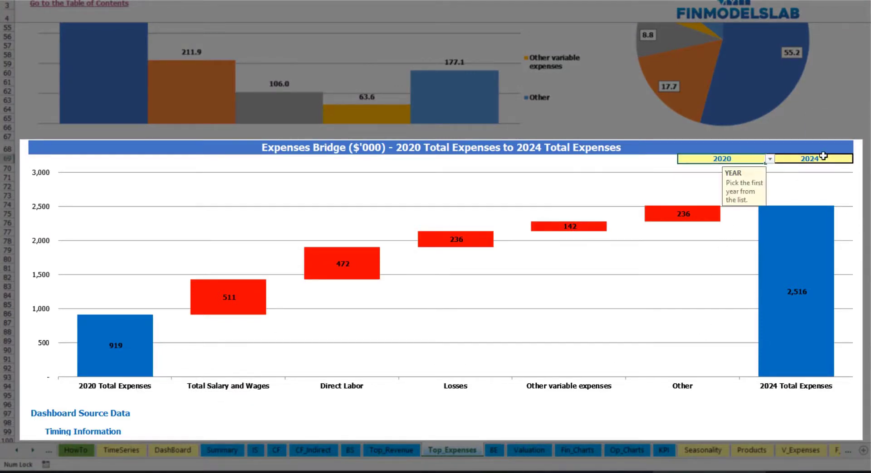
left_click(830, 159)
left_click(752, 156)
left_click(769, 159)
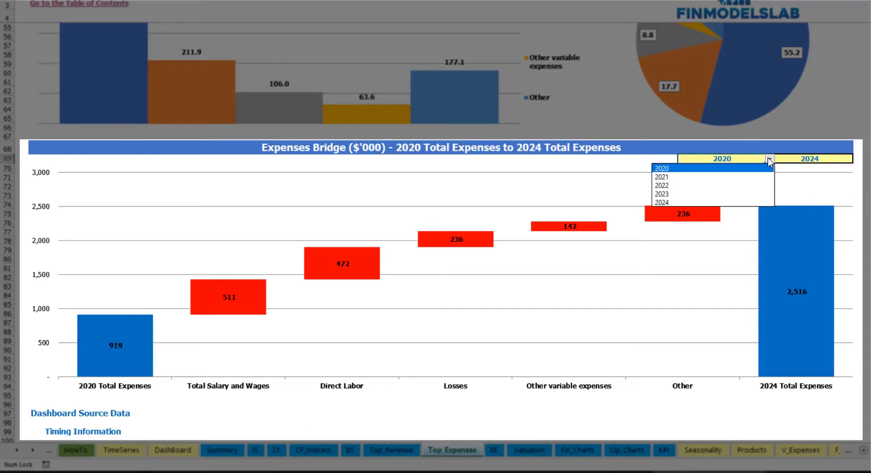
left_click(848, 157)
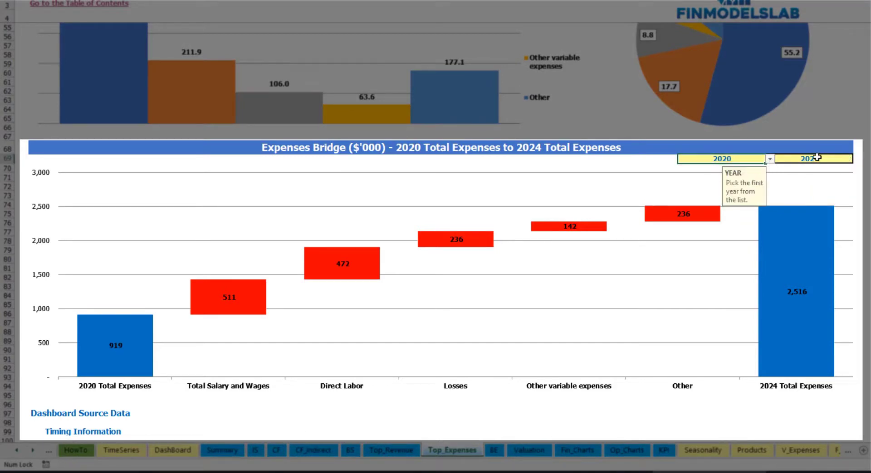
left_click(839, 159)
left_click(857, 160)
key("Escape")
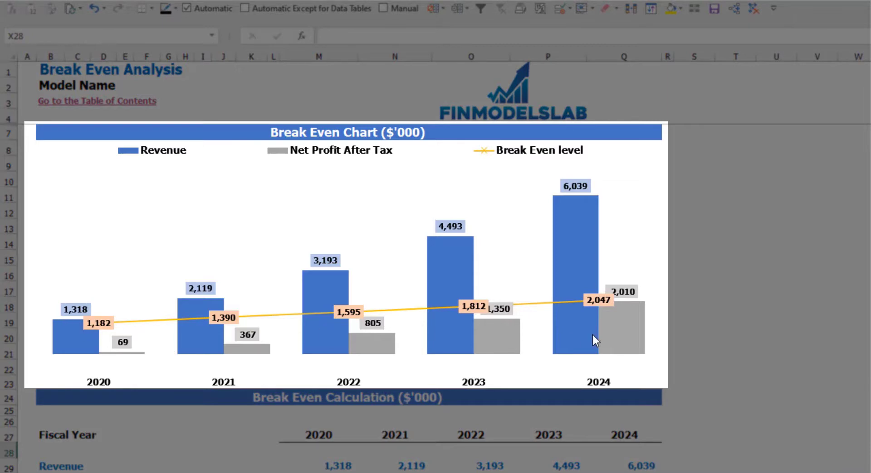
- Inspect the revenue bars for 2020 to 2022 against the break-even level in the Break Even Chart
mouse_move(94, 341)
mouse_move(205, 310)
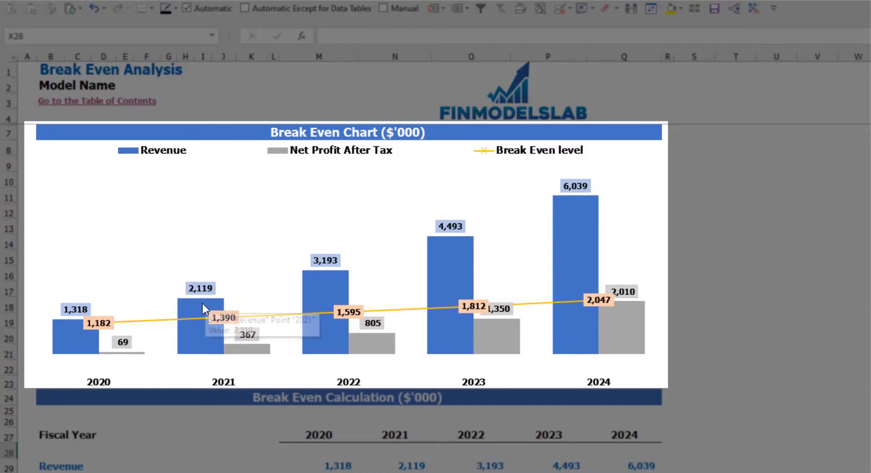
mouse_move(321, 297)
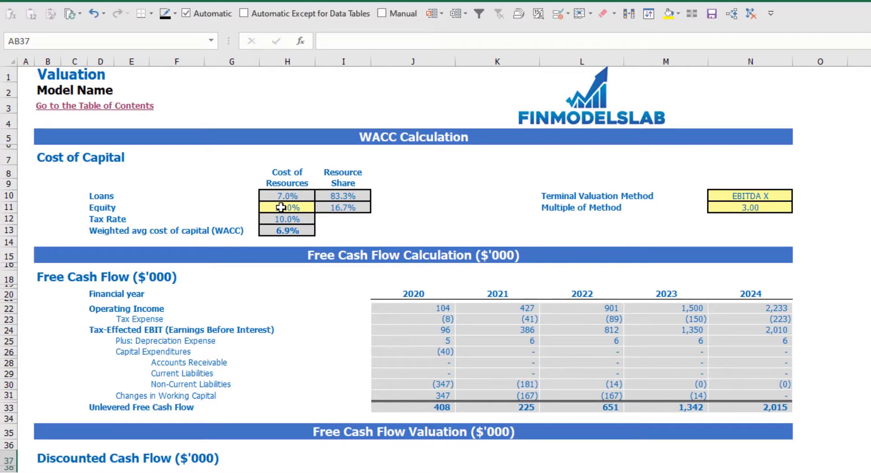
- Inspect the WACC inputs on the Valuation sheet: equity and loan costs, resource shares and the weighted average cost formula
left_click(281, 207)
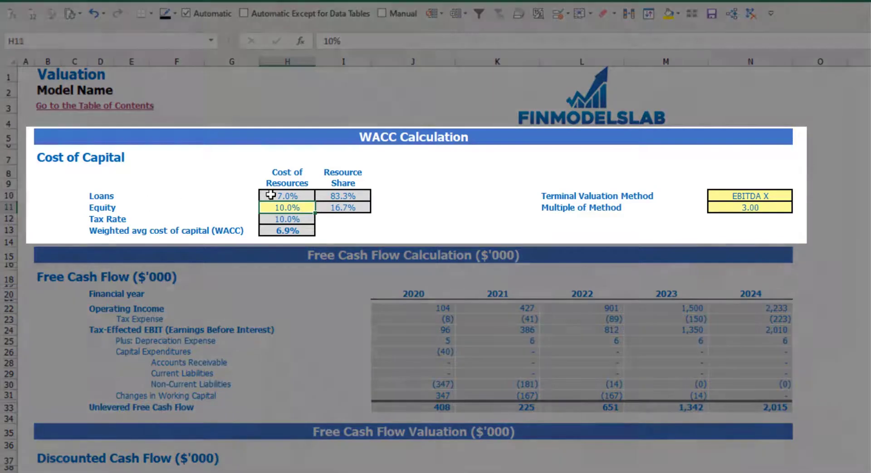
left_click(269, 195)
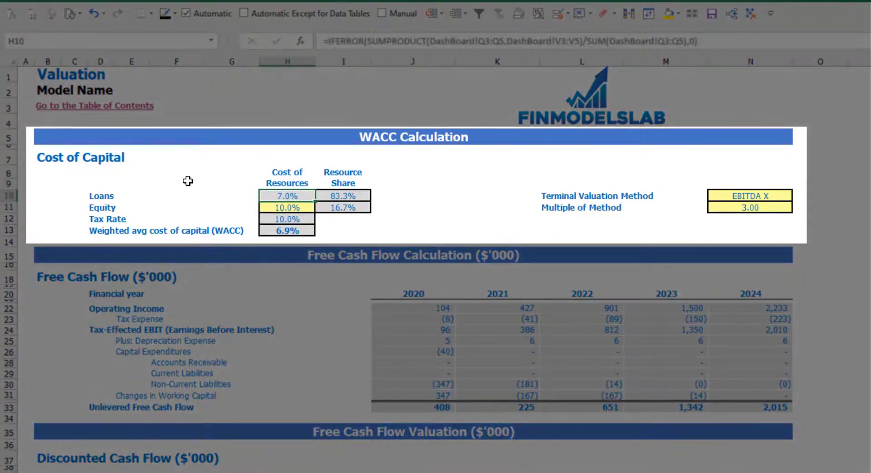
left_click(342, 200)
left_click_drag(342, 200, 341, 207)
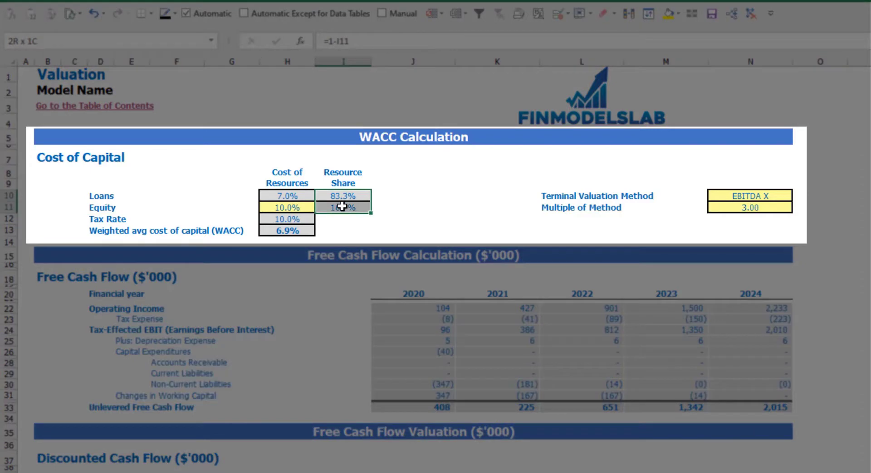
left_click(299, 231)
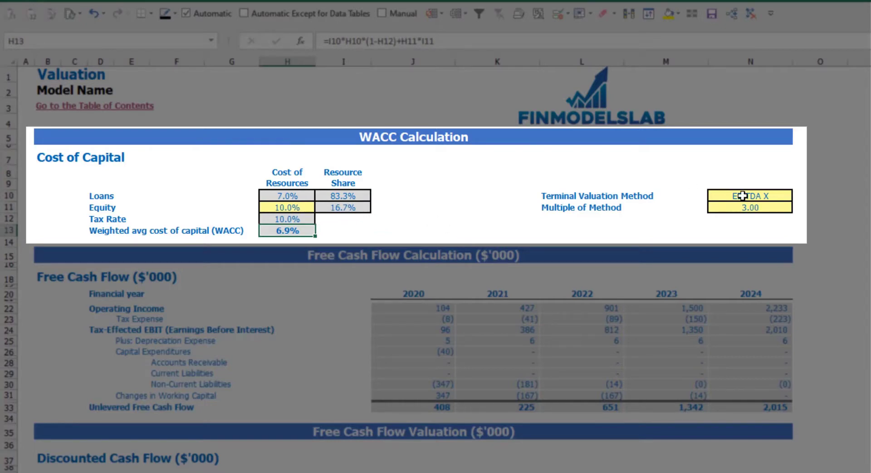
- Set the Terminal Valuation Method in the WACC Calculation section to Revenue X
left_click(766, 195)
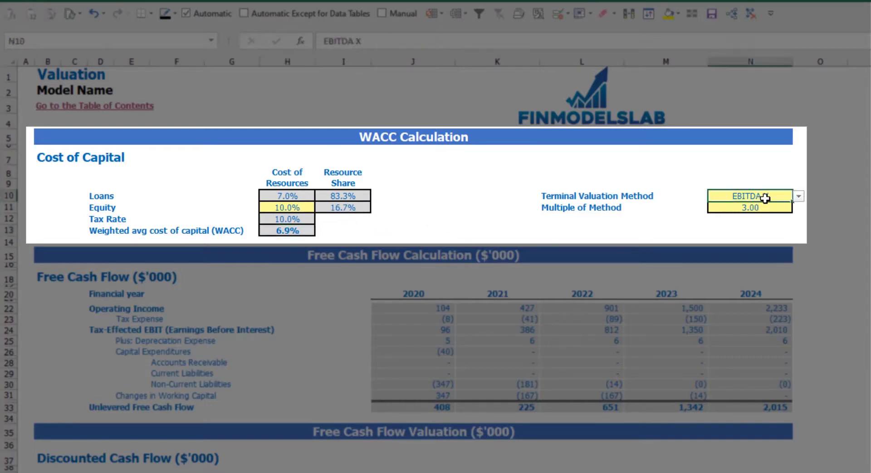
left_click(799, 197)
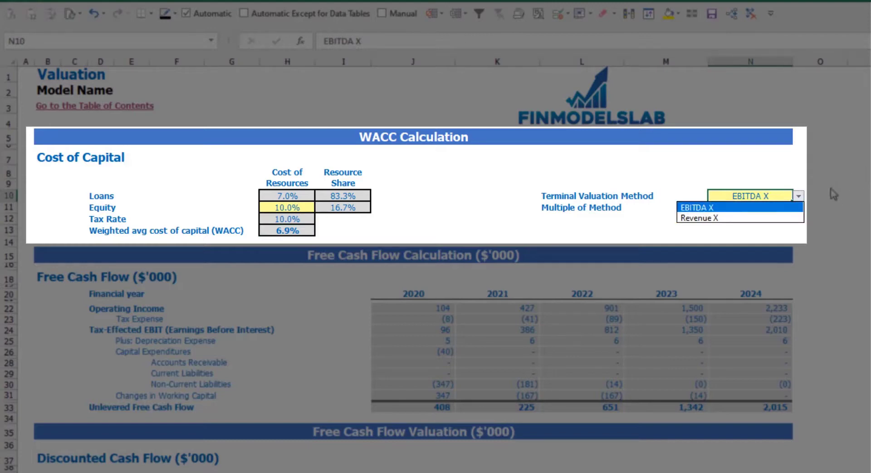
left_click(792, 218)
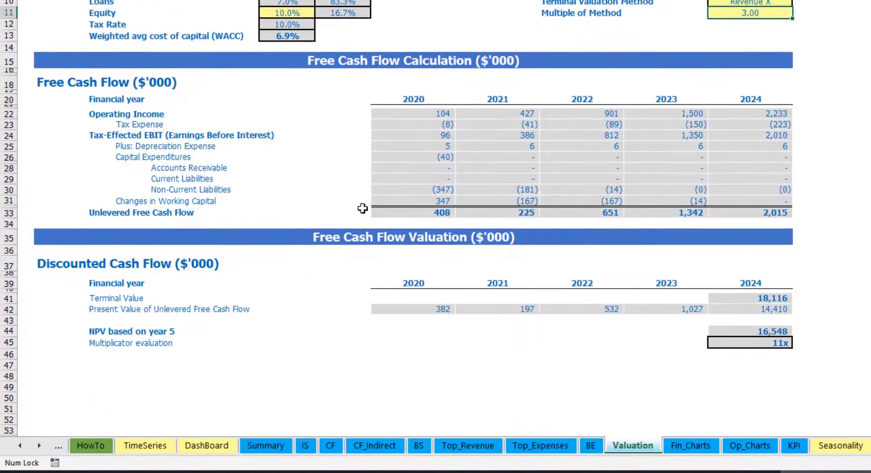
- Review the 2024 terminal value, the Unlevered Free Cash Flow row for 2020–2024 and the multiplicator evaluation
left_click(735, 299)
left_click_drag(397, 218, 747, 214)
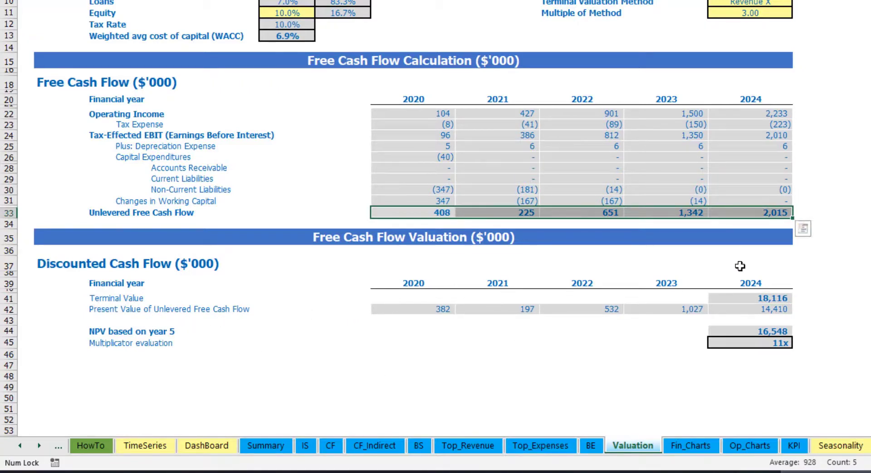
left_click(772, 342)
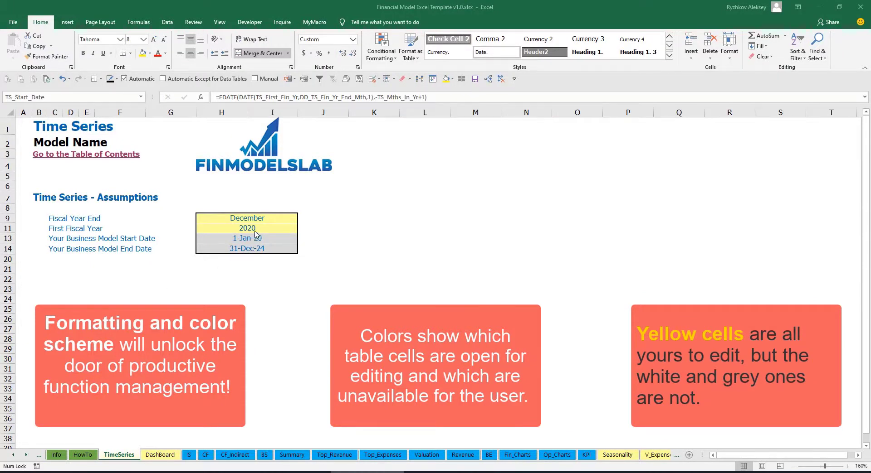
- Browse the sheet tabs of the Financial Model Excel Template workbook in both directions to review their color coding
left_click(26, 455)
left_click(27, 455)
left_click(27, 455)
left_click(27, 455)
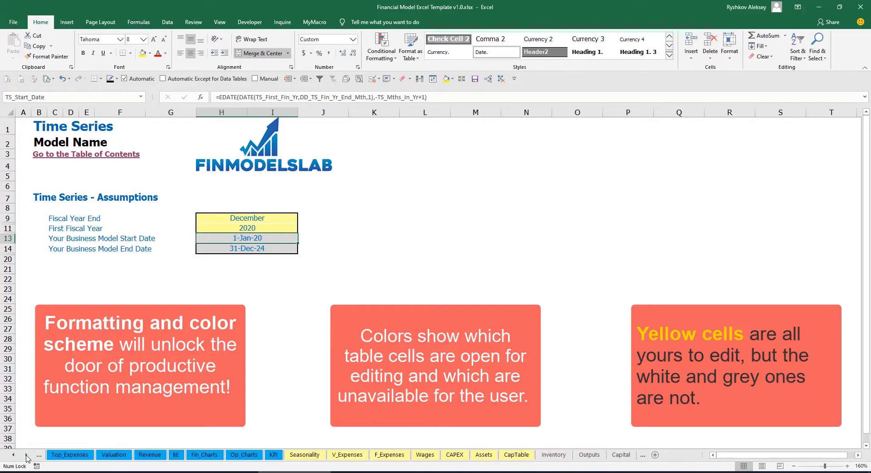
left_click(13, 455)
left_click(13, 455)
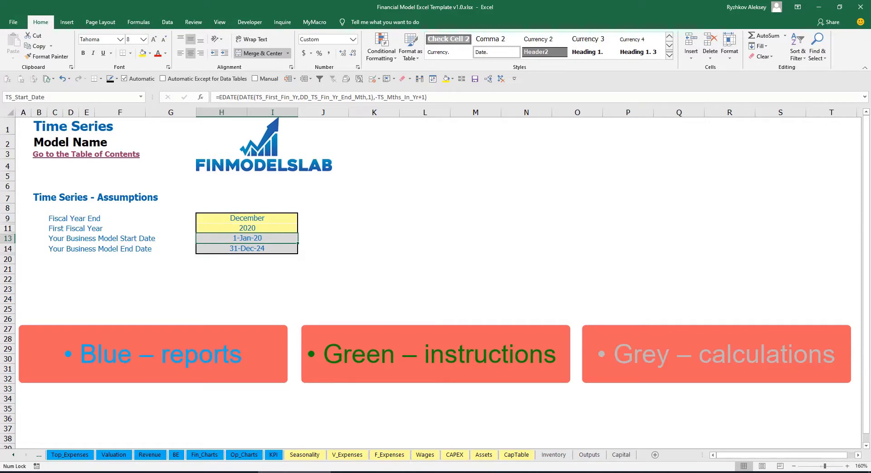
- Open the Contents sheet and review its list of sections and the description of each tab
left_click_drag(13, 459, 15, 461)
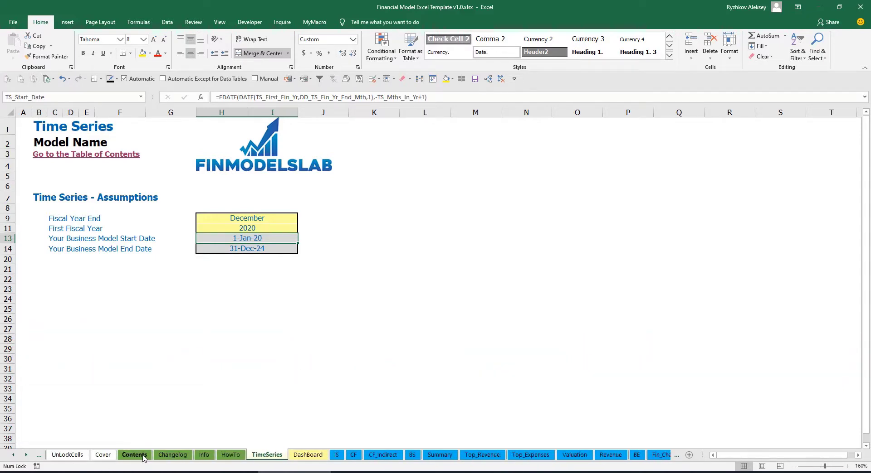
left_click(135, 455)
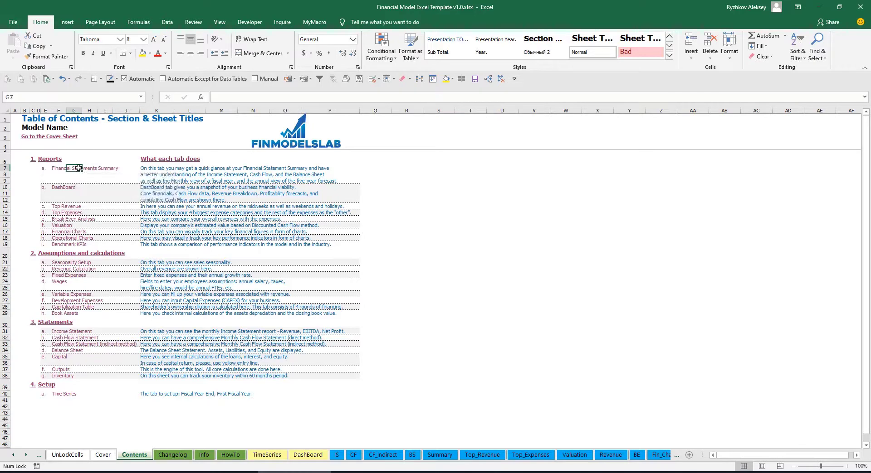
left_click(79, 171)
left_click(27, 139)
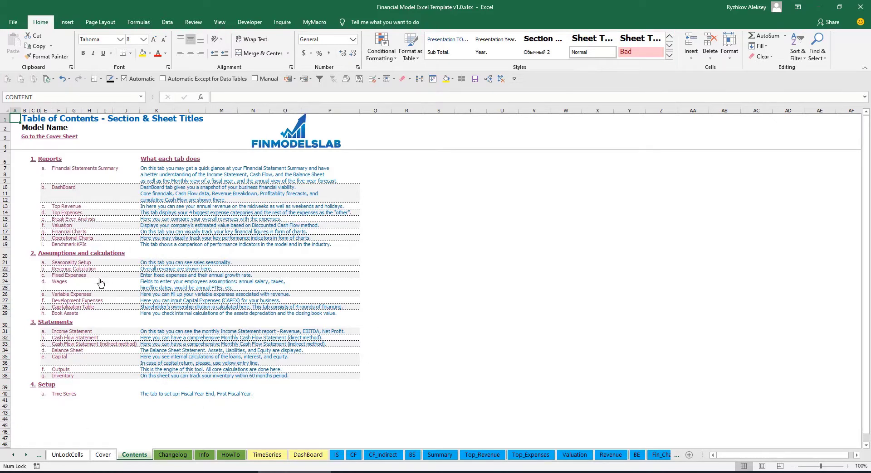
- Open the HowTo sheet and read the guide, from the Cover and Time Series notes through the Benchmark KPIs section
left_click(224, 455)
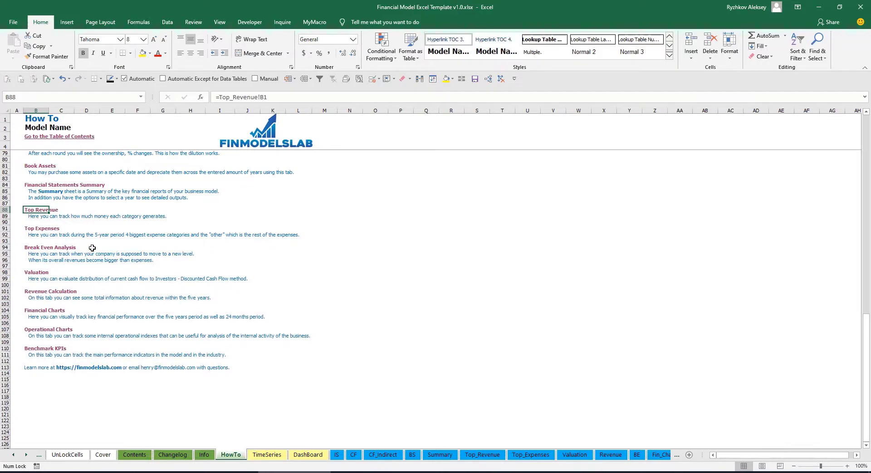
scroll(81, 238, "up", 20)
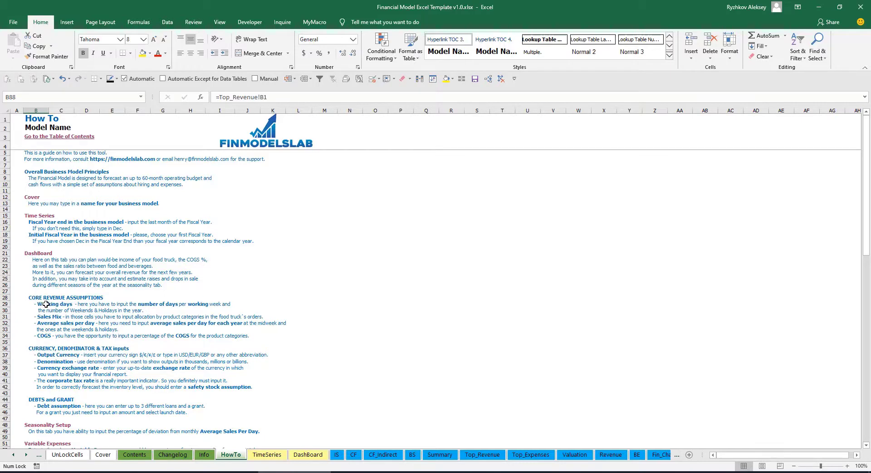
scroll(46, 304, "down", 3)
scroll(51, 335, "down", 3)
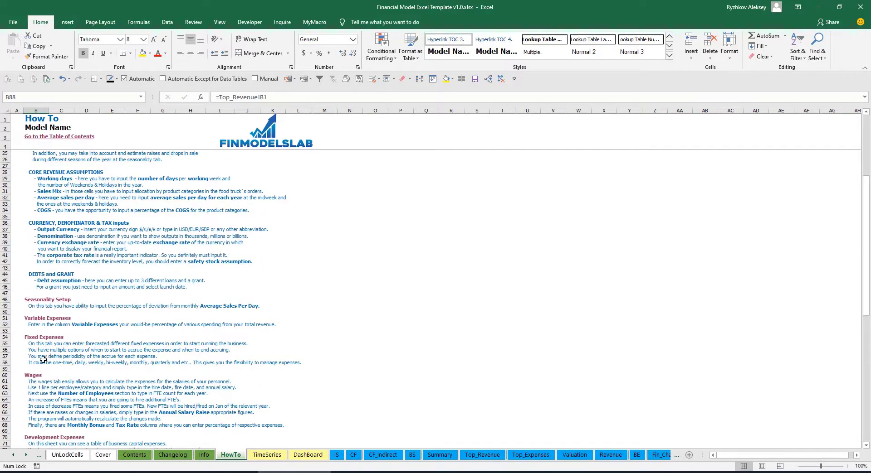
scroll(43, 360, "down", 6)
scroll(52, 349, "up", 12)
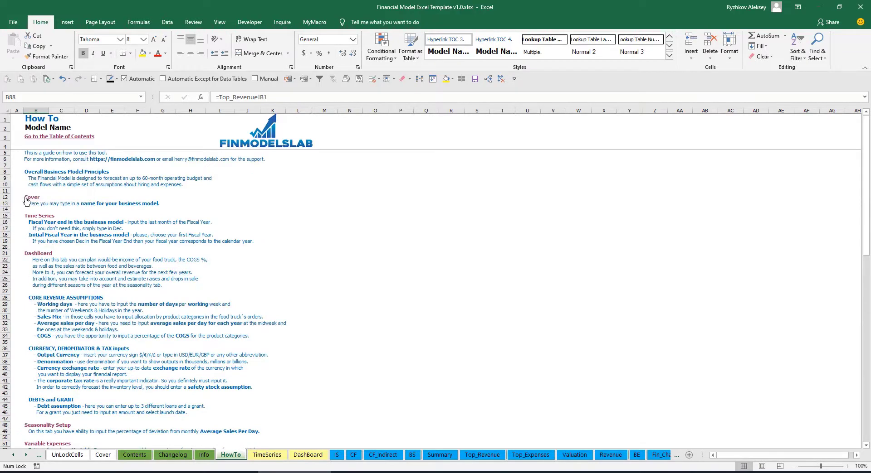
scroll(43, 263, "down", 9)
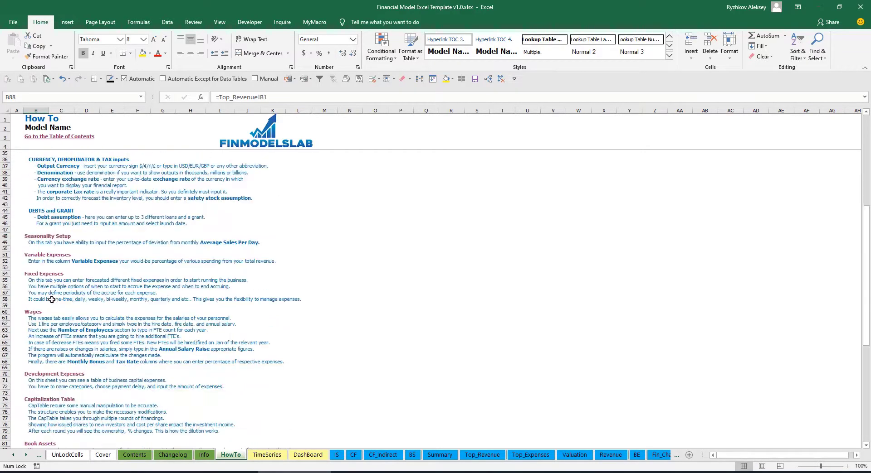
scroll(41, 256, "down", 3)
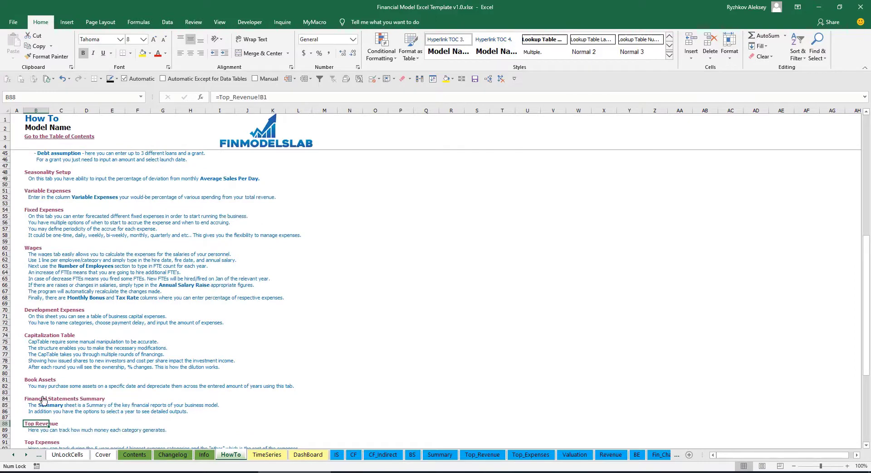
left_click(32, 383)
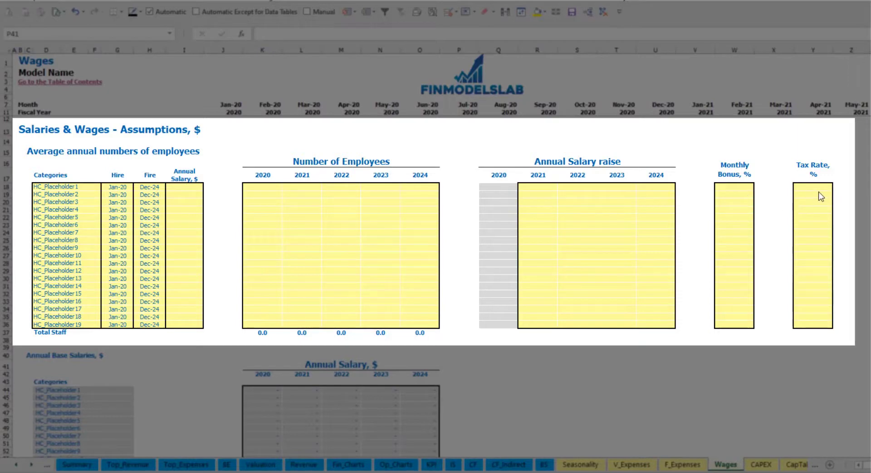
- Name the first staff category on the Wages sheet CFO and set its hire date to Mar-20
left_click(88, 187)
type("CF")
key("Return")
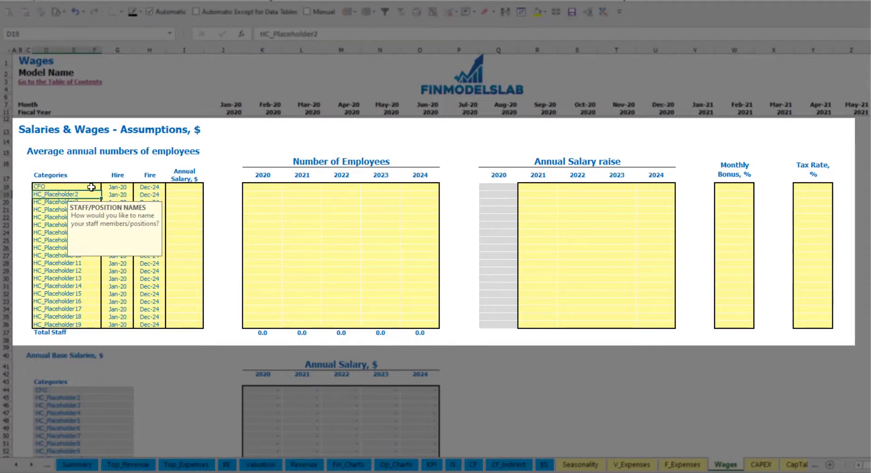
left_click(121, 187)
left_click(137, 187)
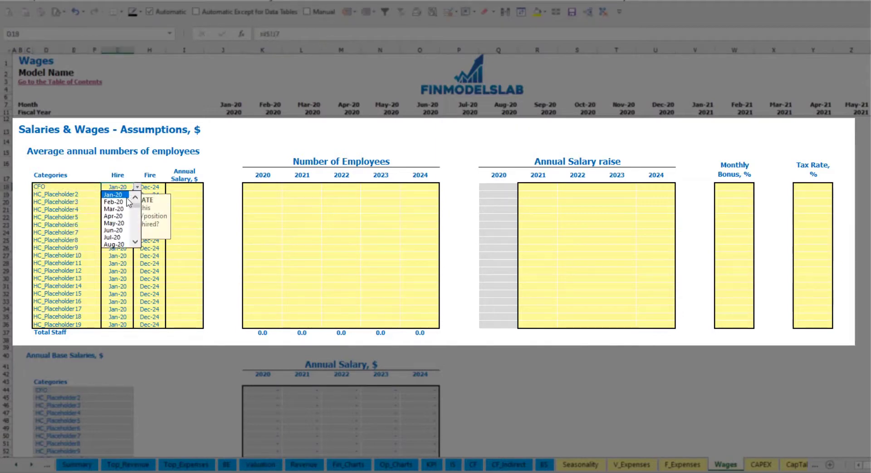
left_click(119, 209)
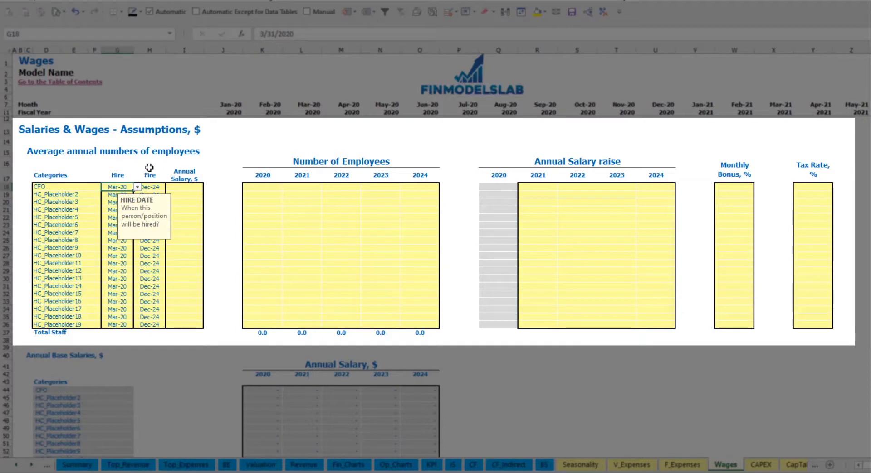
left_click(156, 188)
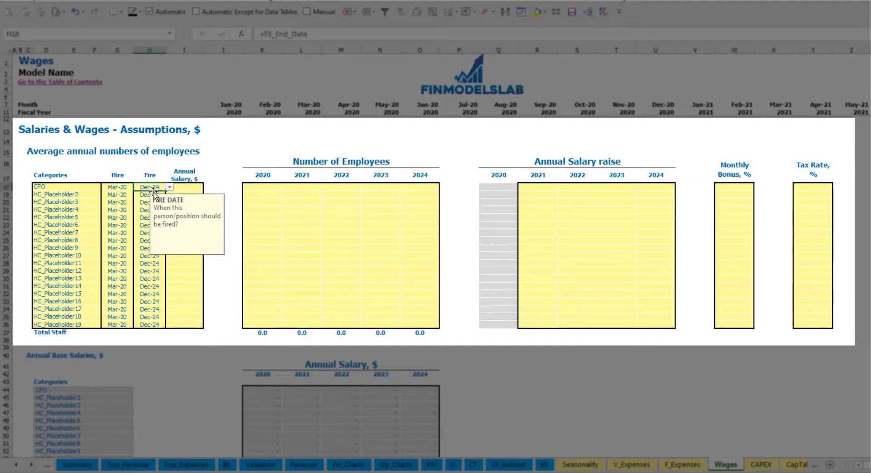
- Set the CFO's annual salary to 50,000 and the number of employees to 1 for every year from 2020 to 2024
left_click(187, 188)
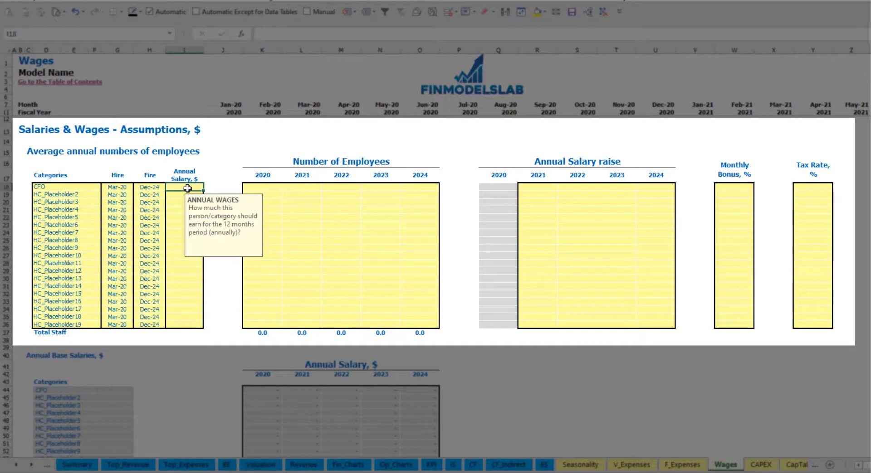
type("50,000")
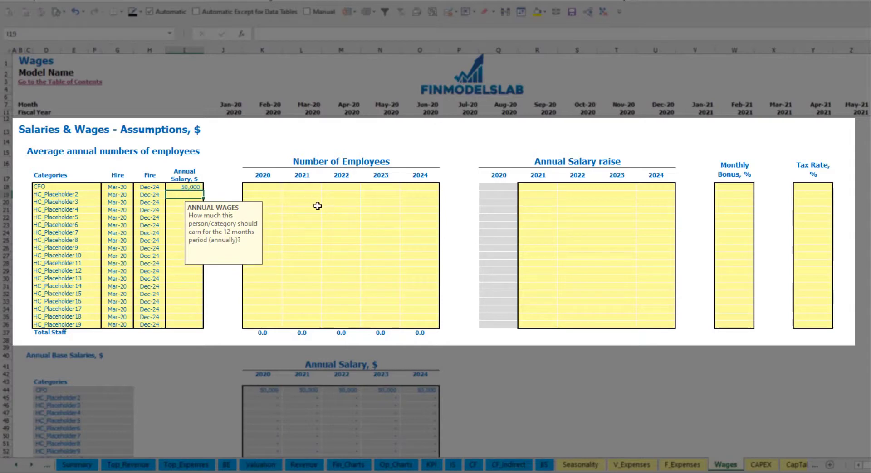
left_click(273, 190)
type("1\t1\t")
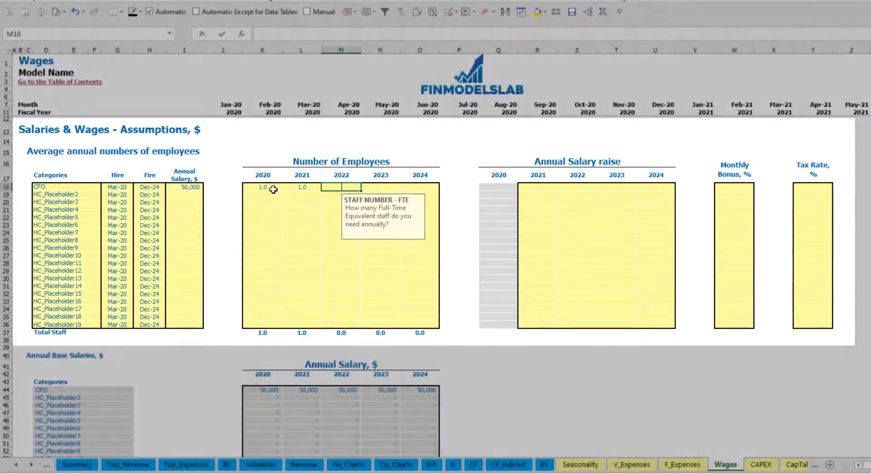
type("1\t1\t1")
key("Tab")
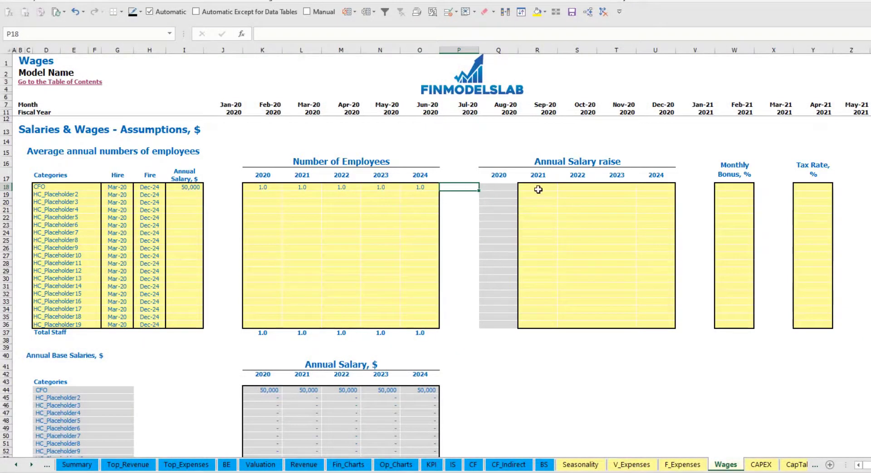
- Examine the CFO row of the Total Staff Numbers table and its formula across the monthly timeline
scroll(459, 262, "down", 3)
scroll(458, 265, "up", 3)
scroll(327, 295, "down", 13)
left_click(314, 243)
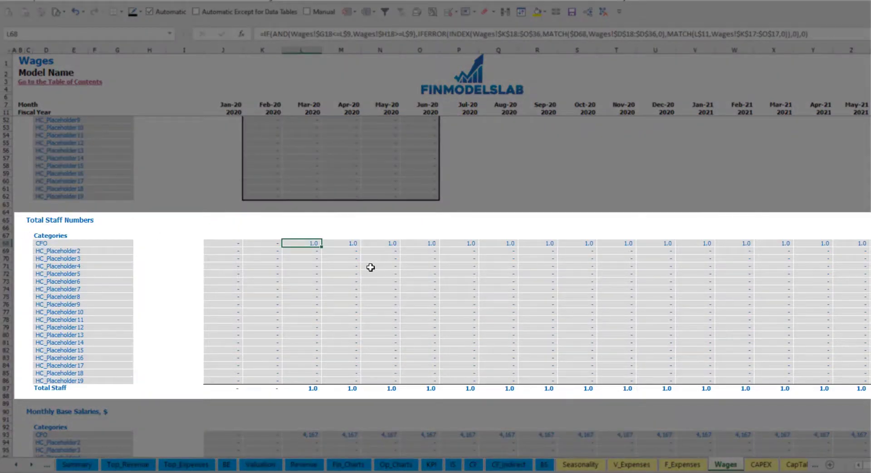
key("ctrl+Right")
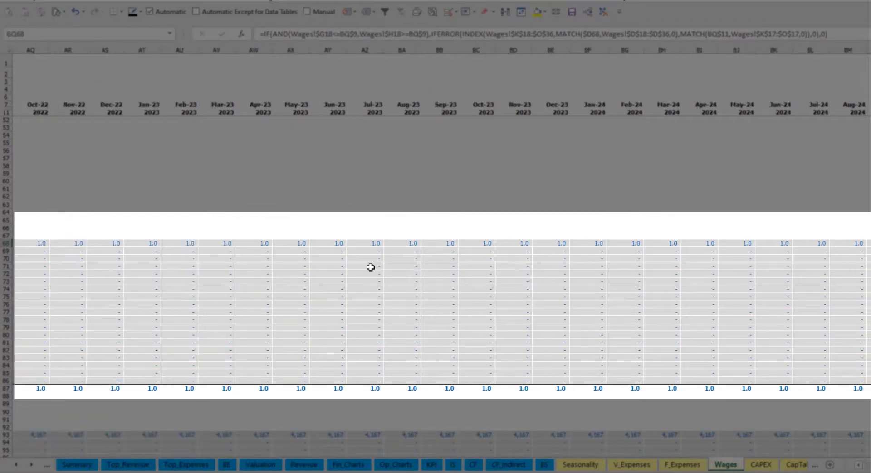
key("ctrl+Left")
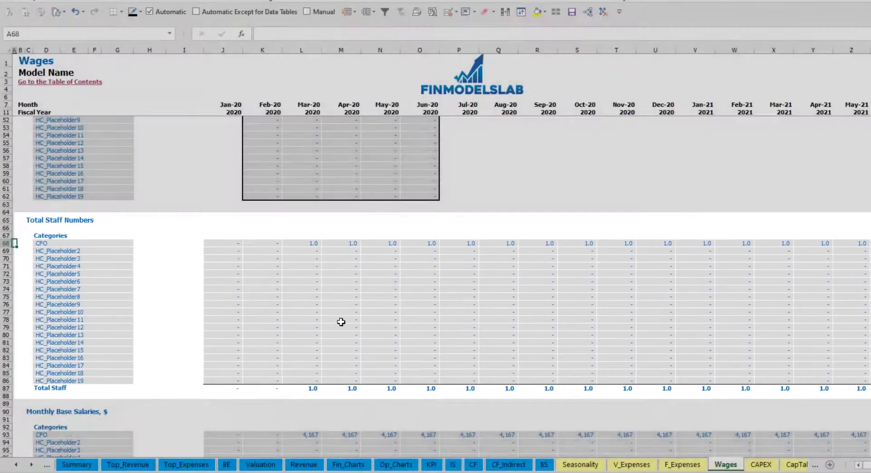
scroll(352, 311, "up", 13)
- Set the CFO's annual salary raise to 5% for 2021 and copy it to 2022 through 2024
left_click(542, 189)
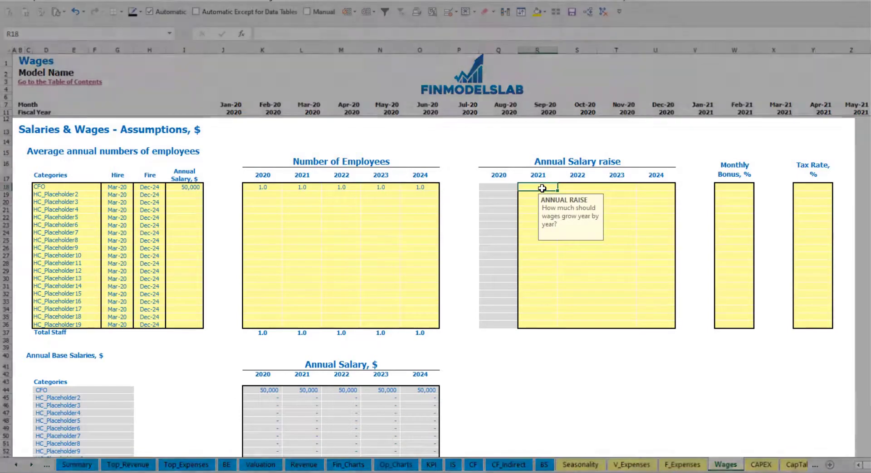
type("5%")
key("ctrl+Return")
key("ctrl+c")
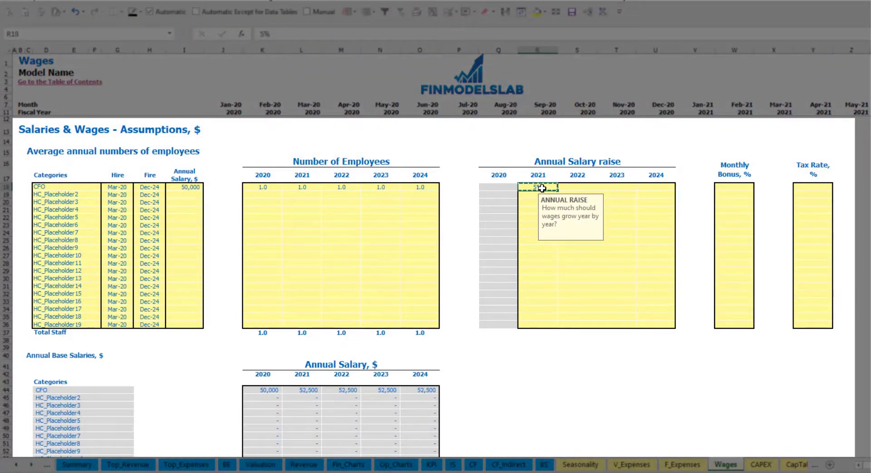
key("Right")
key("shift+Right")
key("shift+Right")
key("ctrl+v")
left_click(478, 361)
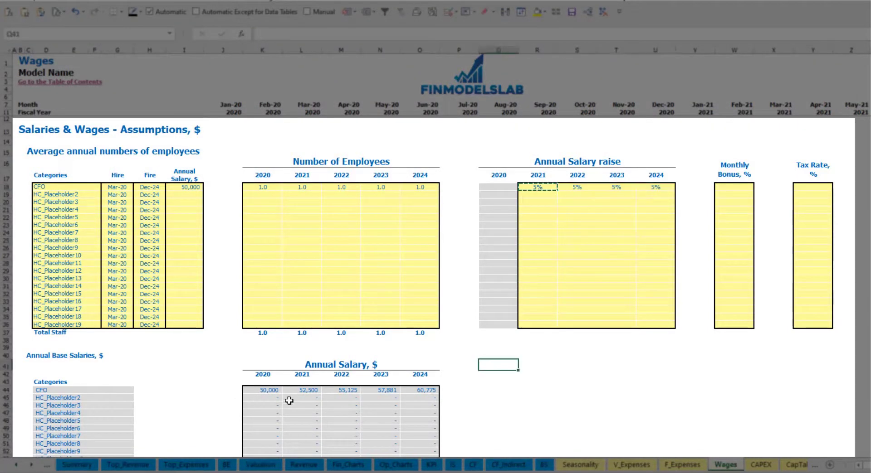
- Compare the CFO's Annual Base Salaries row with the annual salary and raise inputs, and inspect the 2021 formula
left_click_drag(272, 392, 397, 386)
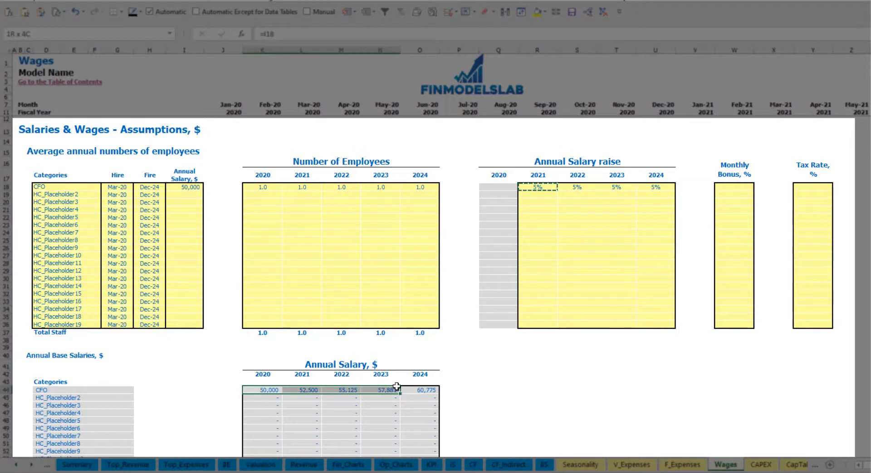
left_click(310, 401)
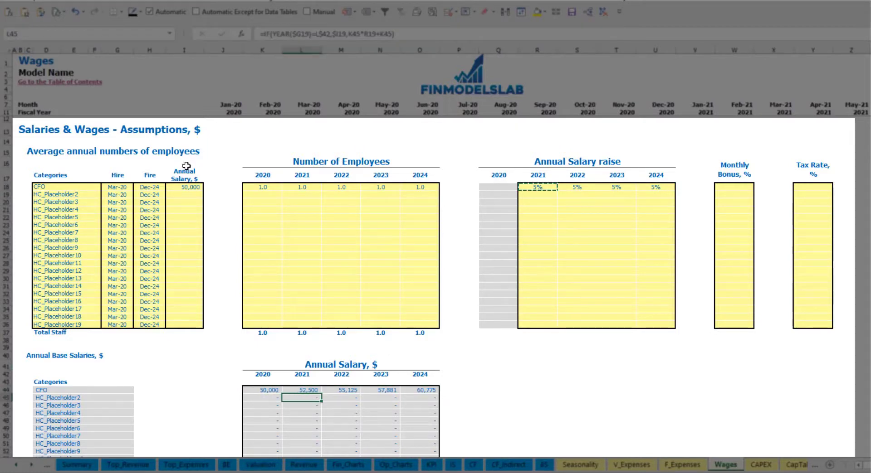
left_click(191, 188)
left_click_drag(552, 189, 653, 188)
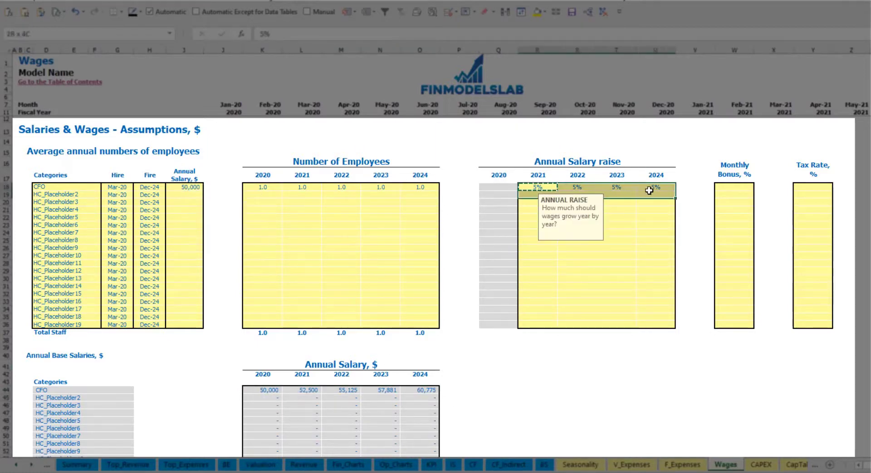
left_click(301, 390)
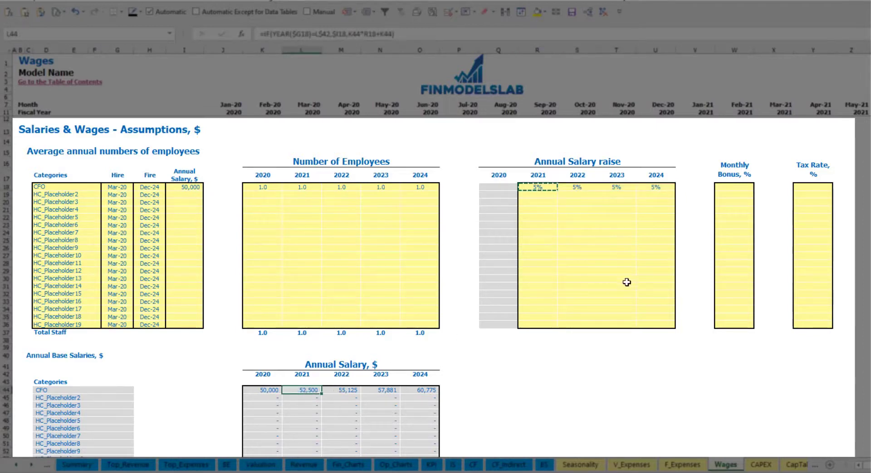
- Set the CFO's monthly bonus to 10% and tax rate to 5%
left_click(737, 187)
type("10")
key("Return")
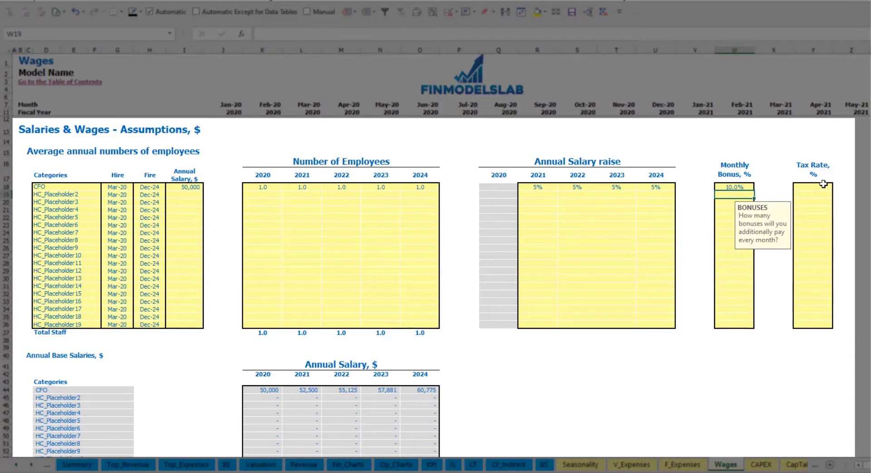
left_click(820, 186)
key("Return")
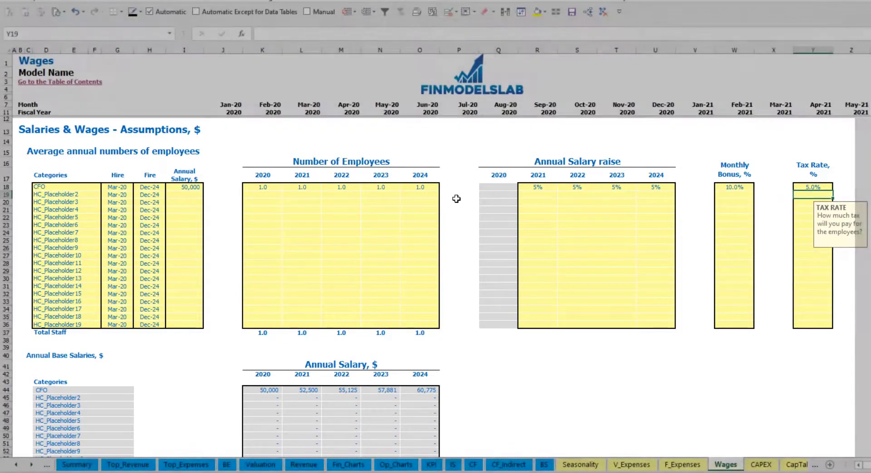
- Examine the CFO row in the Monthly Base Salaries table and its Mar-20 formula
scroll(342, 287, "down", 13)
scroll(342, 287, "down", 3)
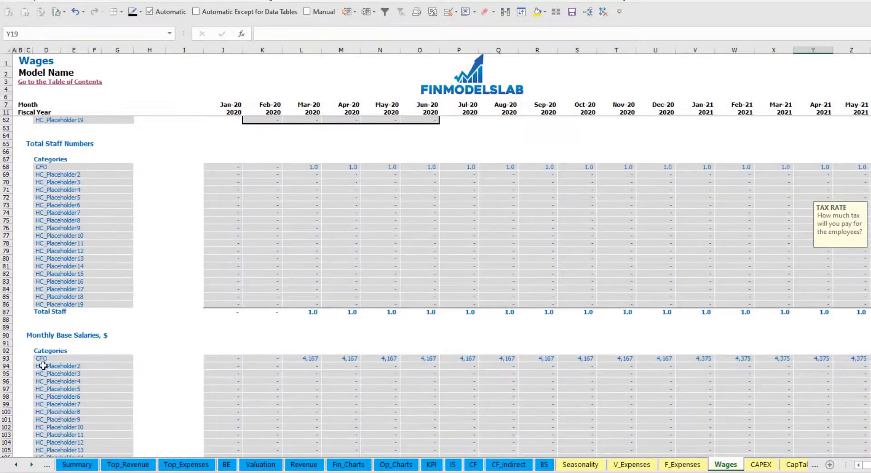
scroll(6, 363, "down", 3)
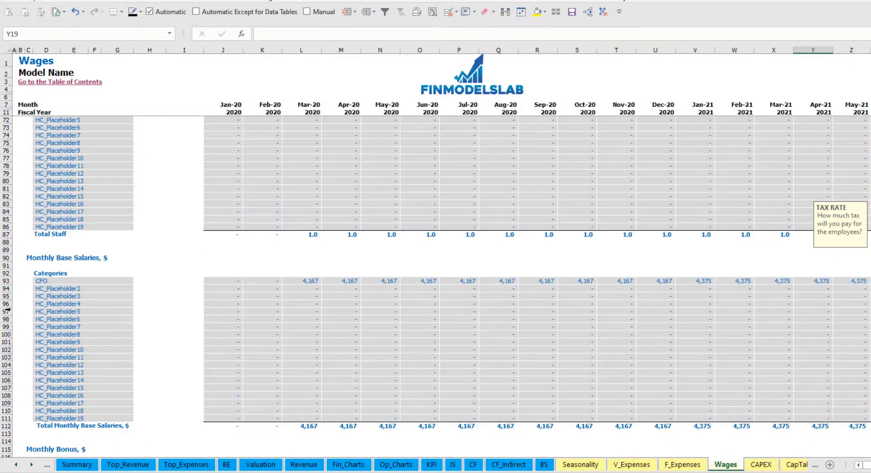
left_click(6, 281)
left_click(312, 281)
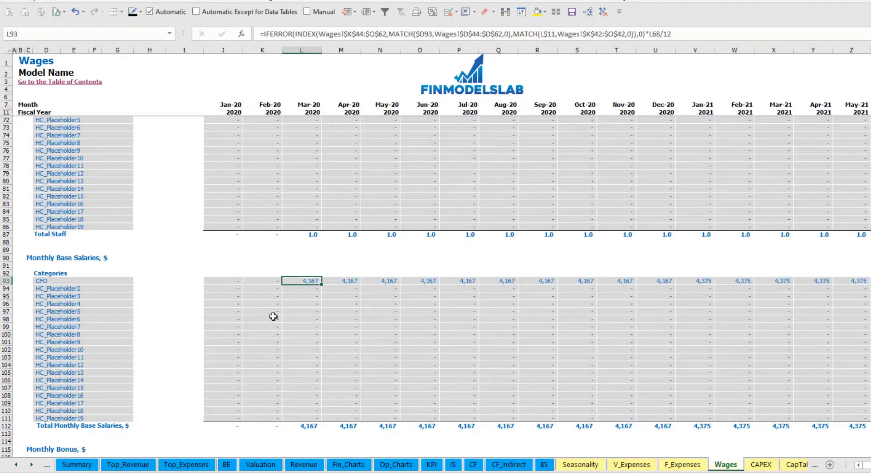
- Examine the CFO row in the Monthly Bonus table and its Mar-20 formula, and bring up the Monthly Base Taxes table
scroll(282, 316, "down", 7)
left_click(6, 319)
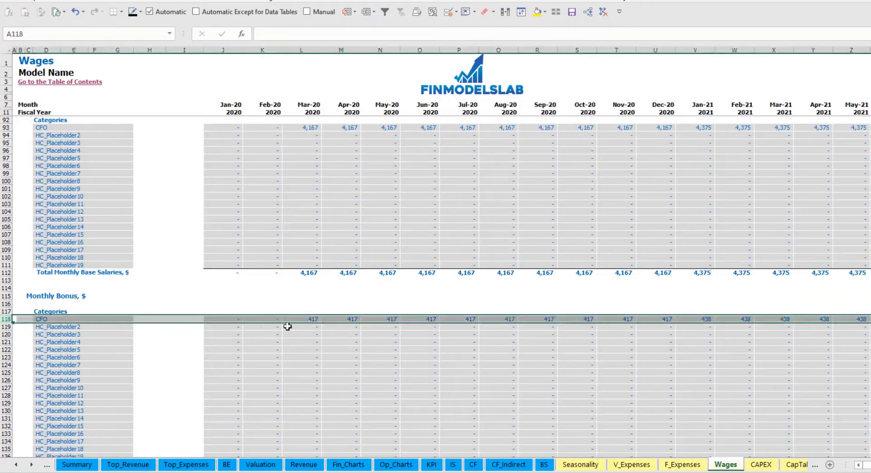
left_click(311, 319)
scroll(49, 332, "down", 7)
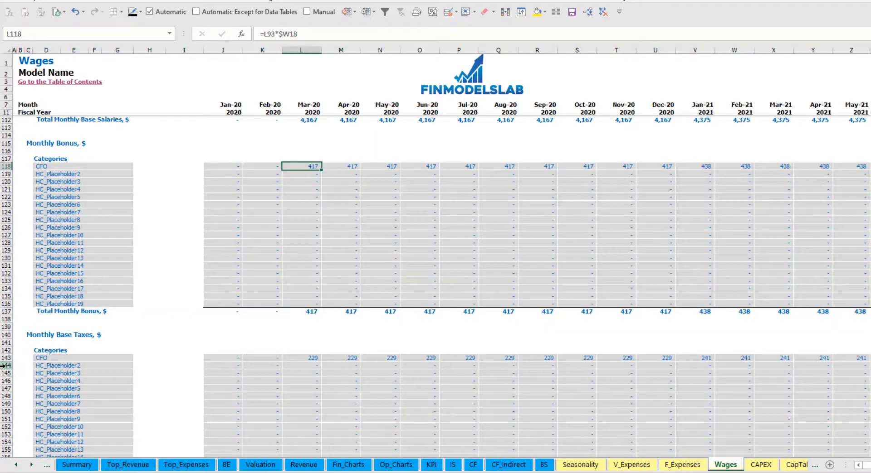
- Highlight the CFO row in the Monthly Base Taxes table
left_click(2, 358)
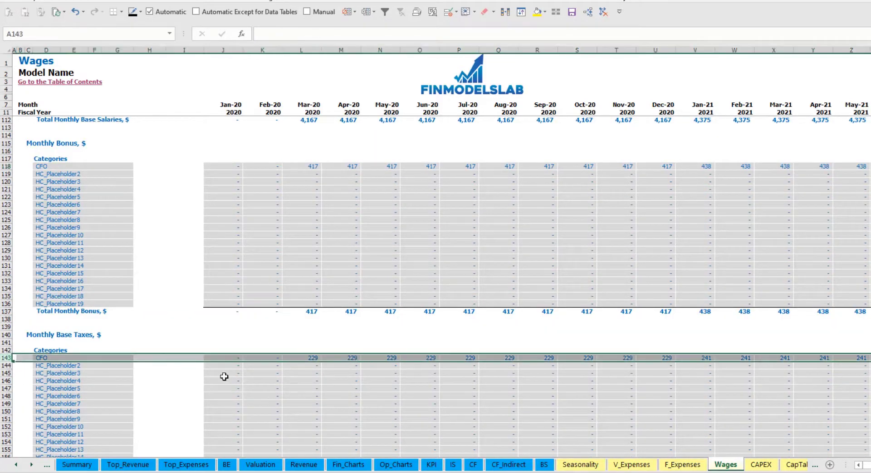
- Rename the second staff position in the wage assumptions as Admin HC and set its hire date to Apr-20
scroll(371, 341, "up", 20)
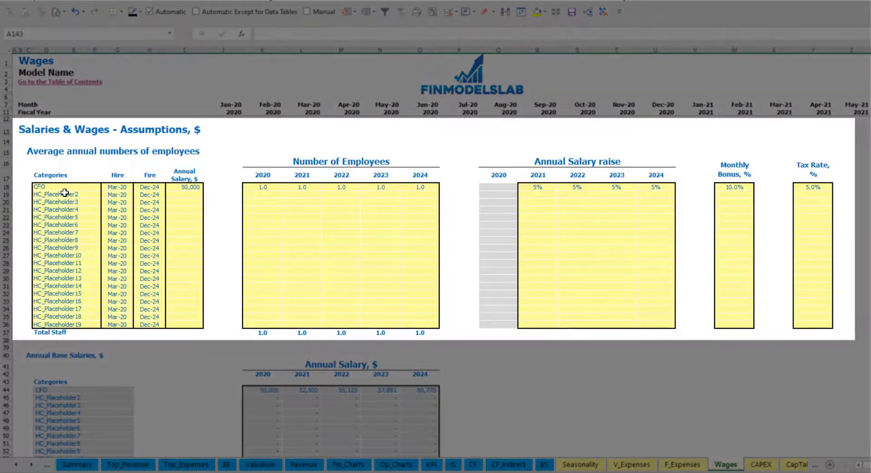
left_click(64, 193)
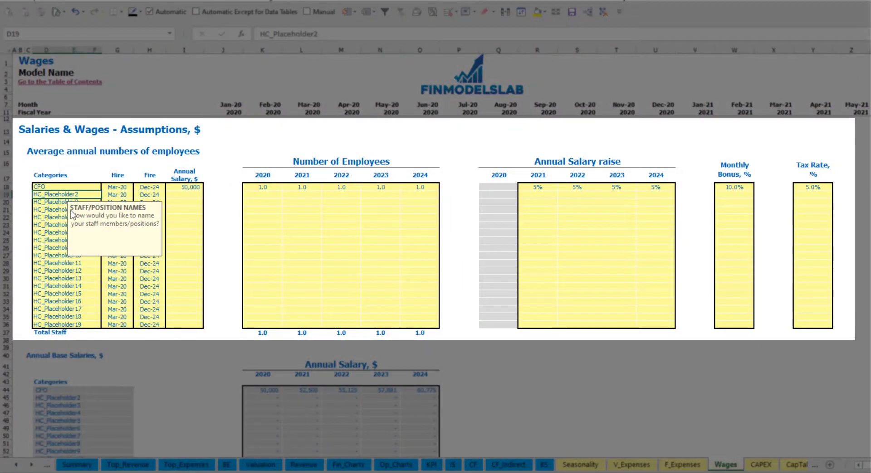
type("Admin")
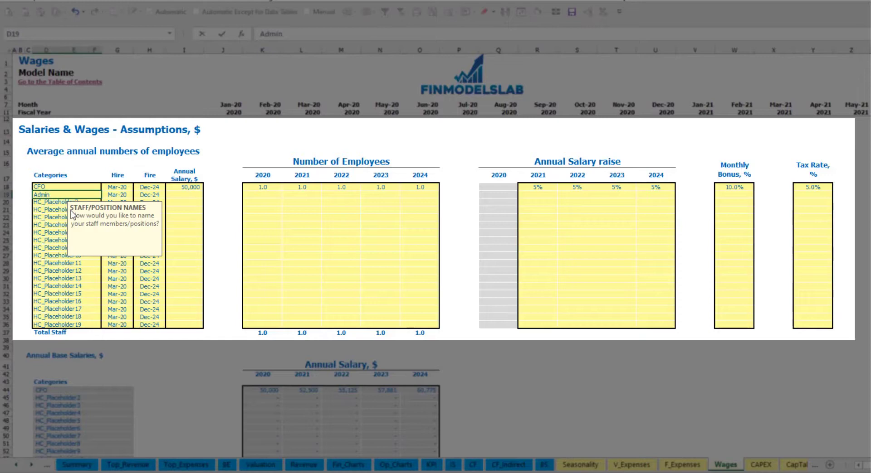
type(" HC")
key("Return")
left_click(124, 195)
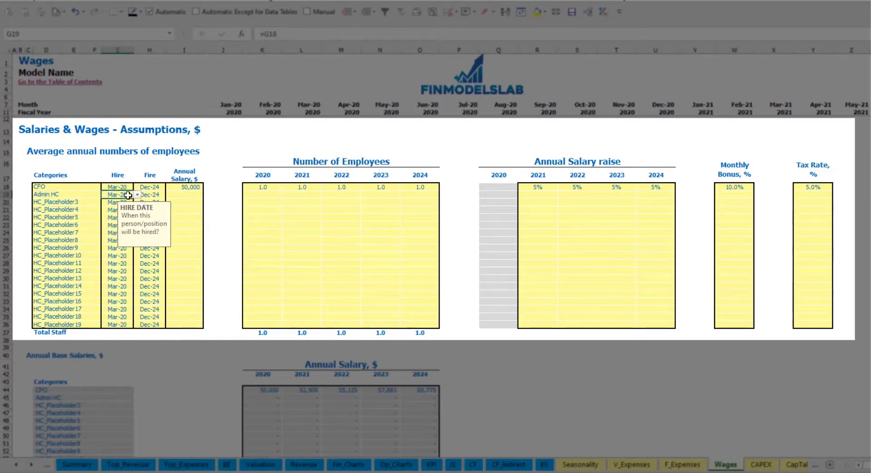
left_click(137, 194)
left_click(116, 218)
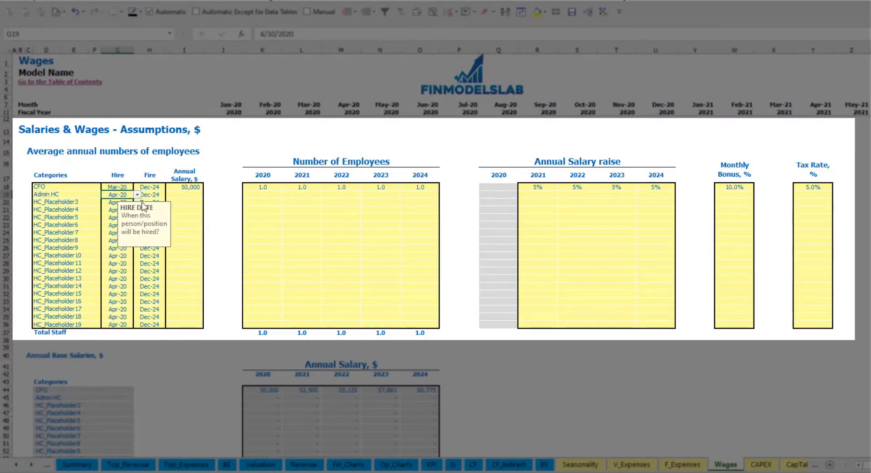
- Leave the Admin HC fire date as it is and set the annual salary to 30,000
left_click(158, 195)
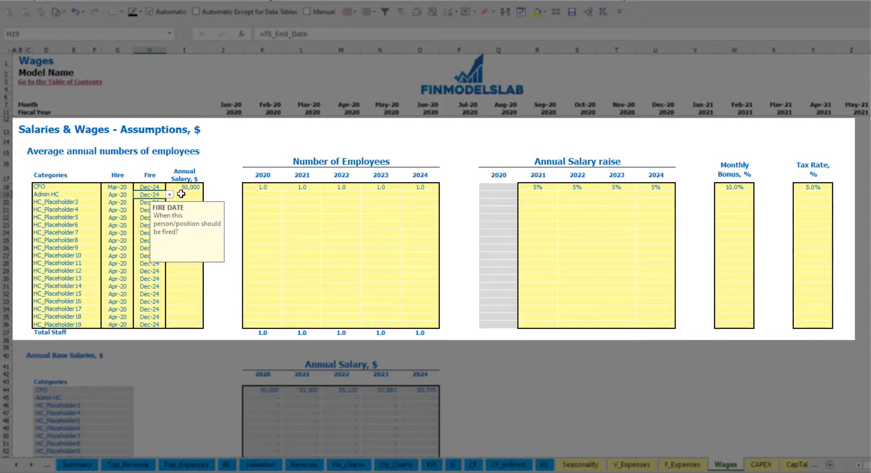
left_click(181, 194)
type("3000")
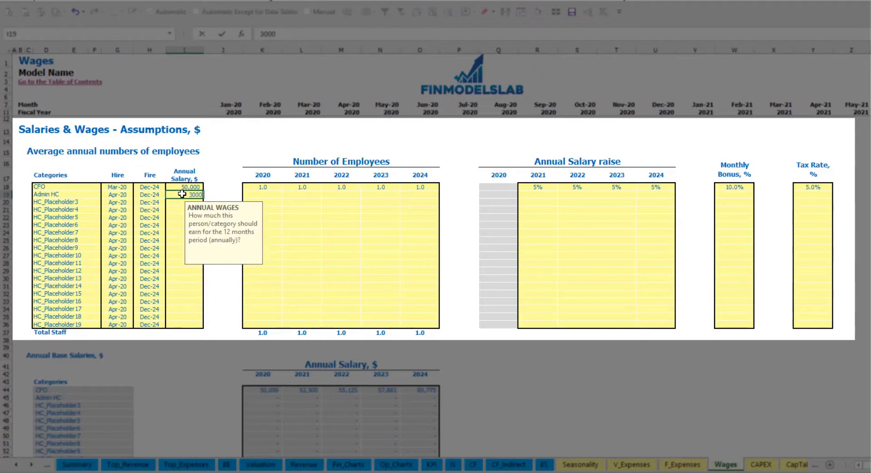
- Set the Admin HC number of employees for 2020 through 2024 to 2, 4, 6, 8 and 10
left_click(270, 194)
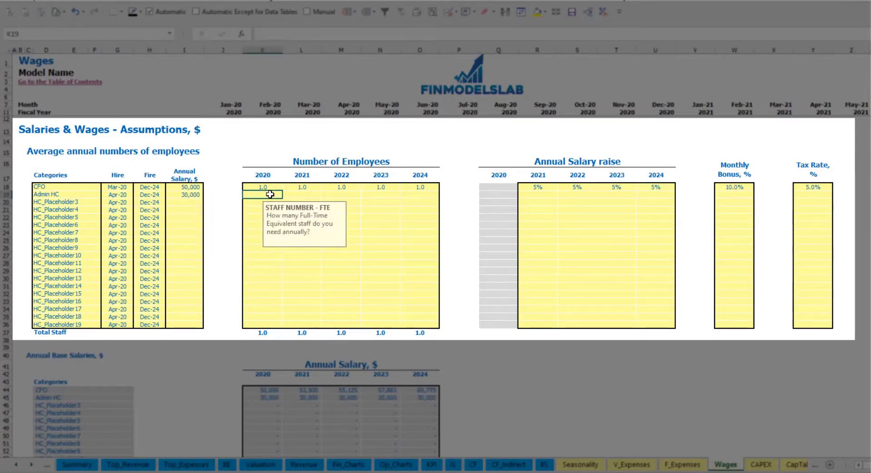
key("Tab")
key("Tab")
type("6")
key("Tab")
type("8")
key("Tab")
type("10")
key("Tab")
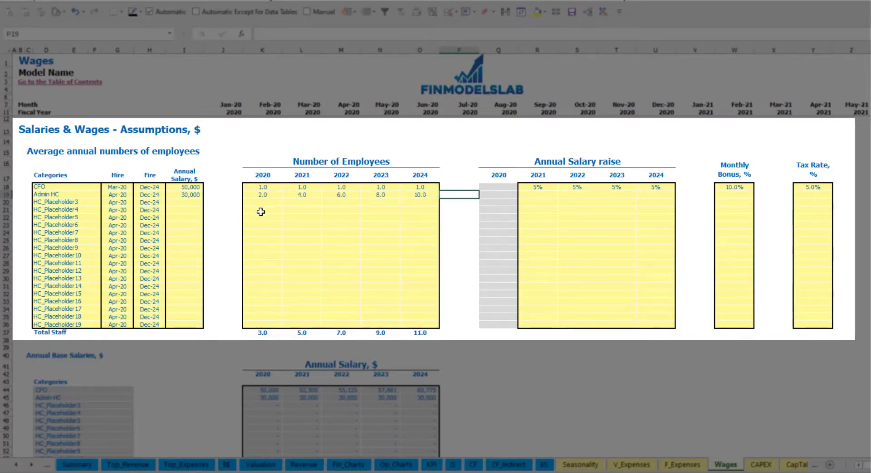
- Set the Admin HC annual salary raise to 3% for every year from 2021 to 2024
left_click(536, 194)
type("5%")
key("ctrl+Return")
key("ctrl+c")
key("Right")
key("shift+Right")
key("shift+Right")
key("ctrl+v")
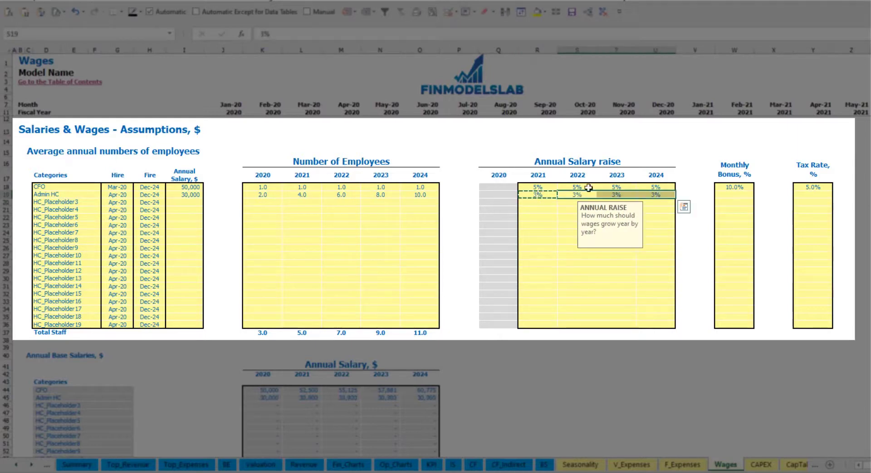
- Set both the monthly bonus and the tax rate for Admin HC to 5%
left_click(746, 196)
type("5%")
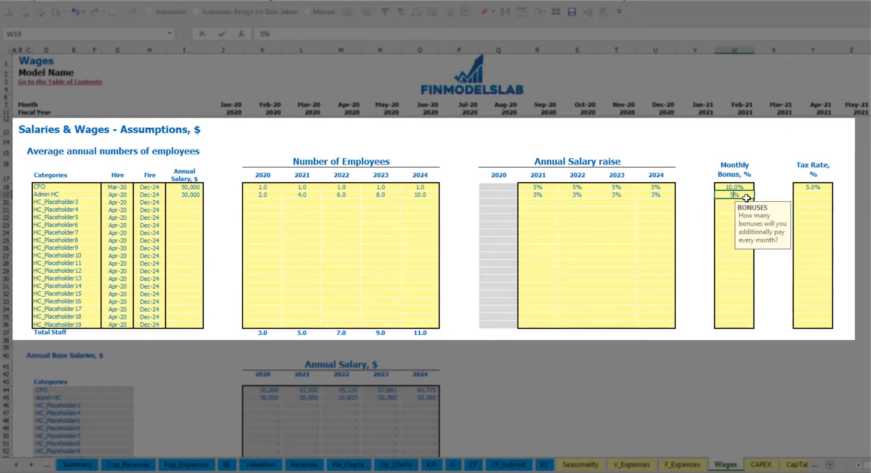
key("Tab")
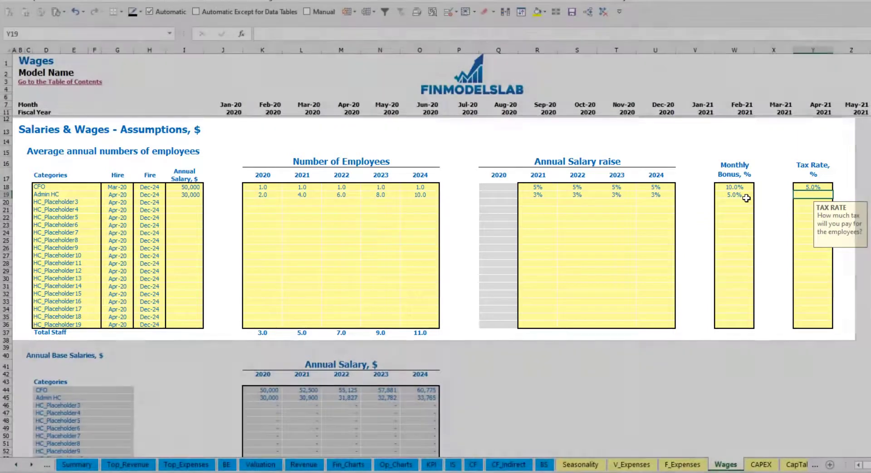
type("5%")
key("Return")
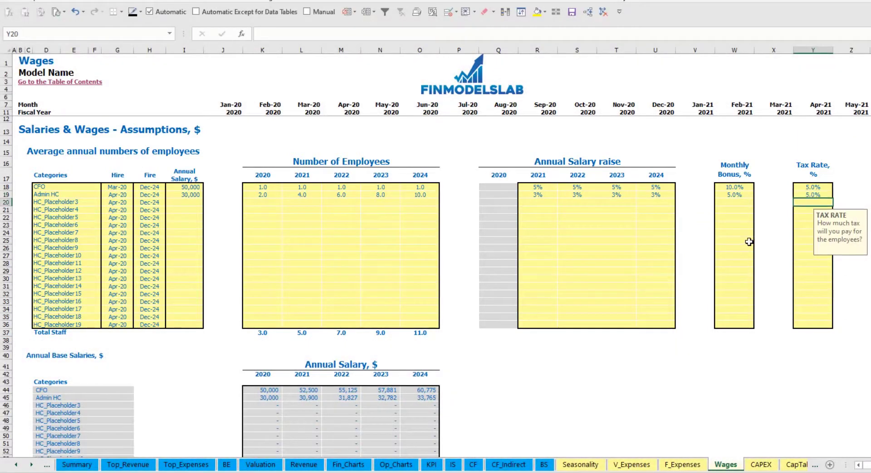
- Examine the Admin HC row in the Total Staff Numbers table from Apr-20 through 2021 and the following years
scroll(333, 282, "down", 13)
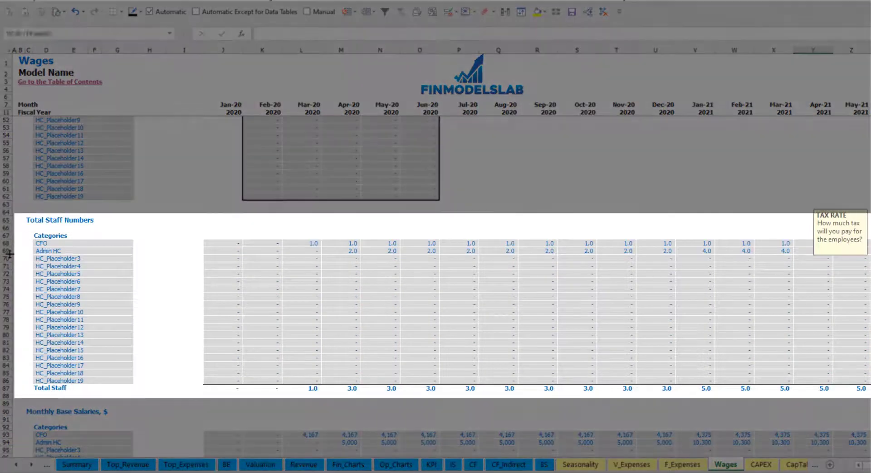
left_click(8, 251)
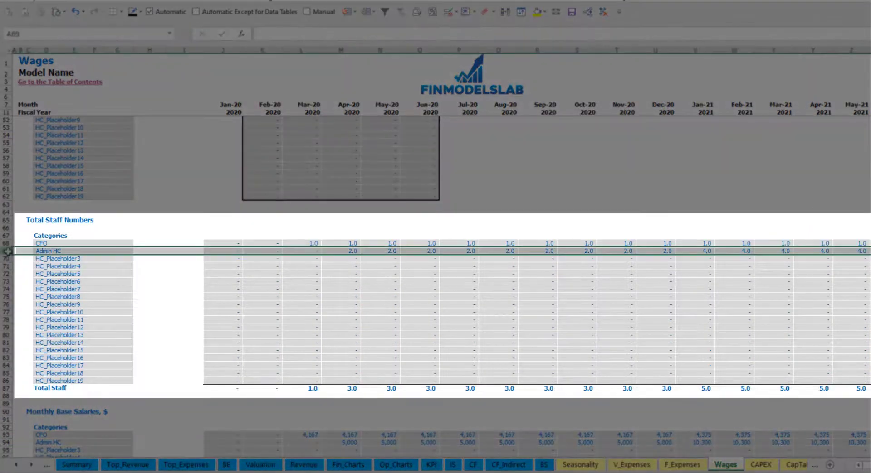
left_click(348, 250)
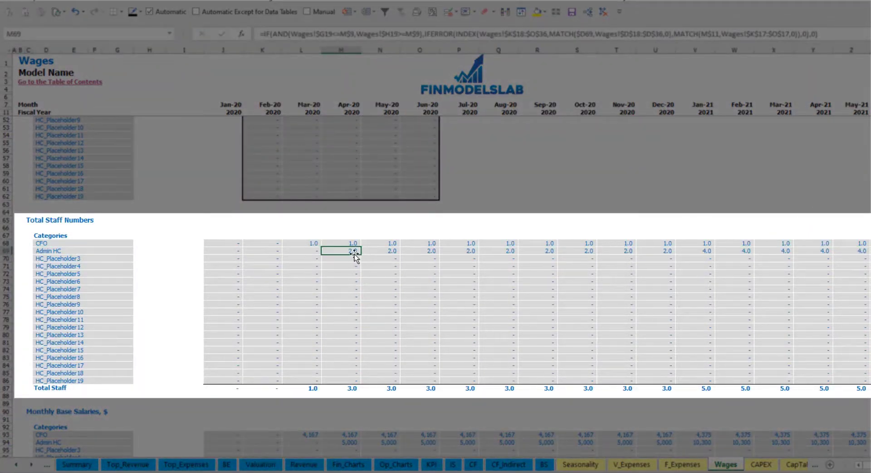
left_click_drag(351, 250, 665, 250)
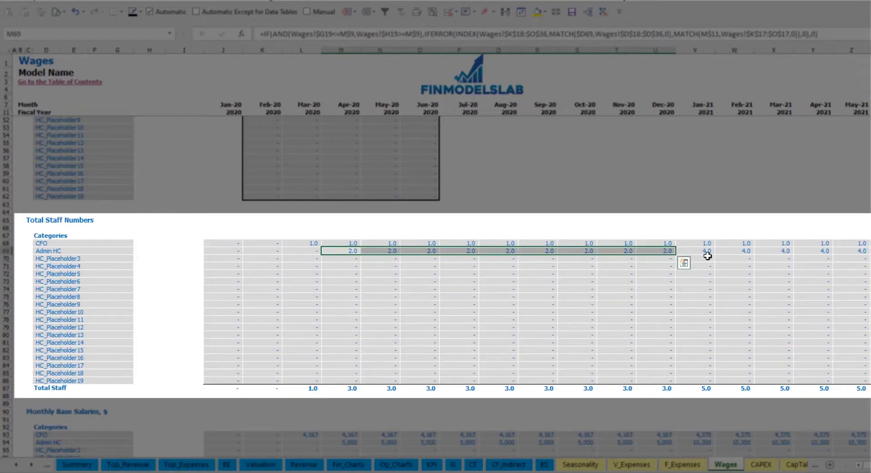
left_click(709, 251)
left_click_drag(709, 251, 868, 250)
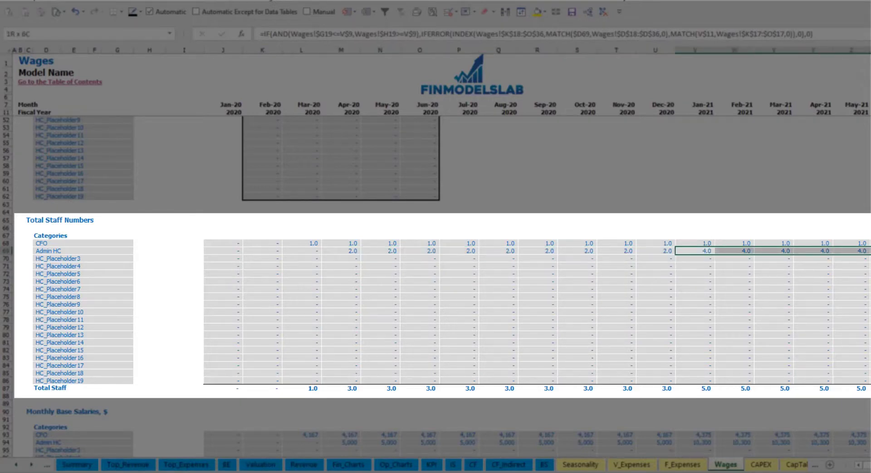
scroll(435, 258, "right", 10)
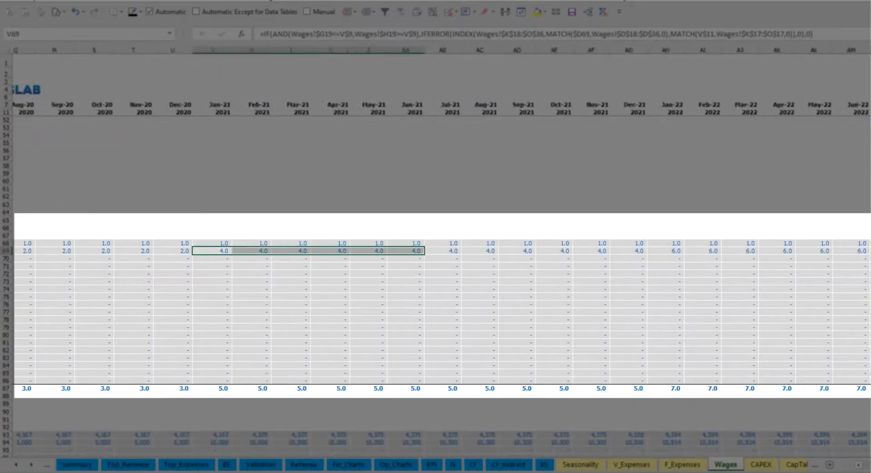
left_click(795, 251)
scroll(794, 251, "right", 6)
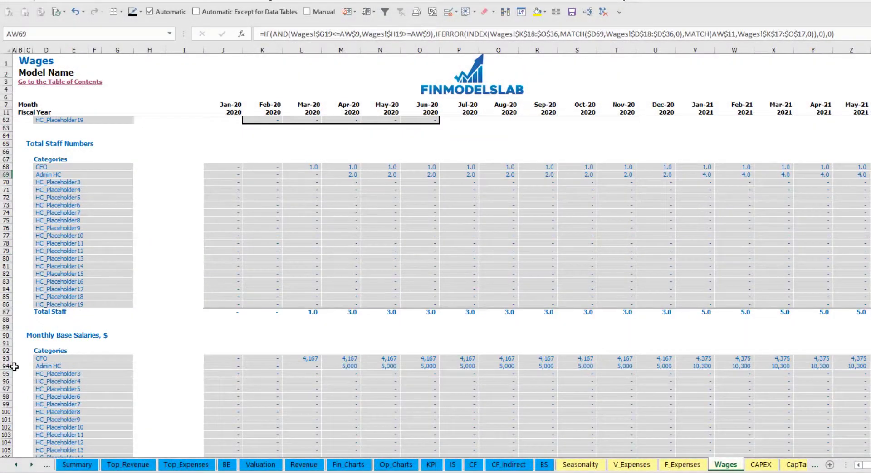
- Compare the Admin HC monthly base salaries and formulas for Apr-20 and May-21 with the staff numbers for those months
left_click(15, 369)
left_click(346, 366)
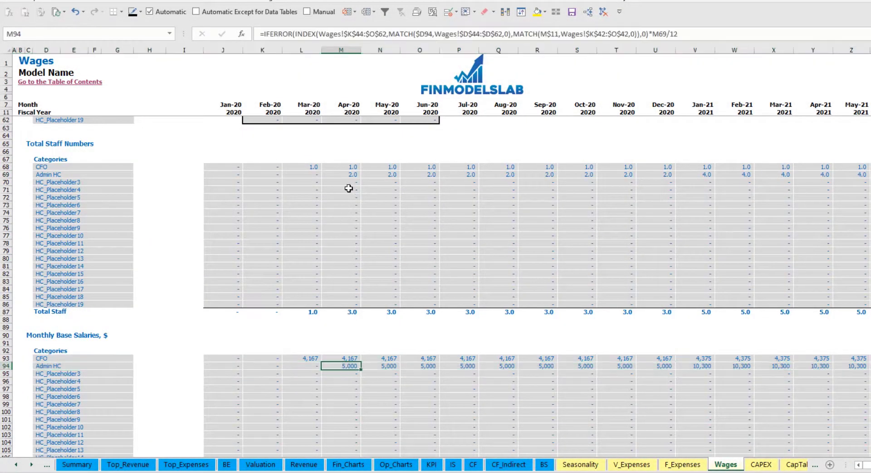
left_click(348, 175)
left_click(852, 175)
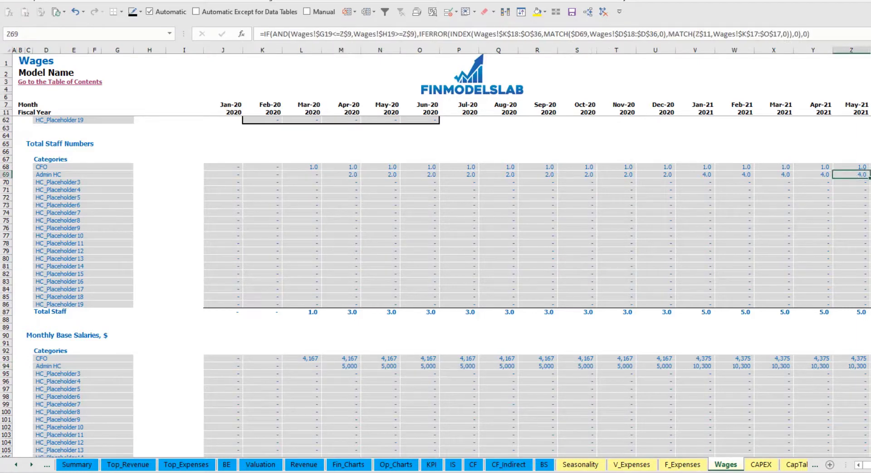
left_click(864, 367)
- Review the Admin HC rows in the Monthly Bonus and Monthly Base Taxes tables, down to the tax totals
scroll(388, 379, "down", 10)
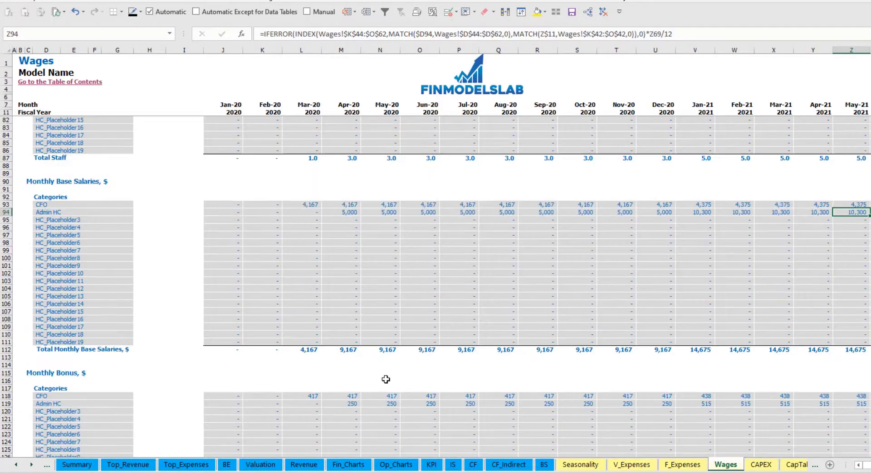
scroll(301, 337, "down", 7)
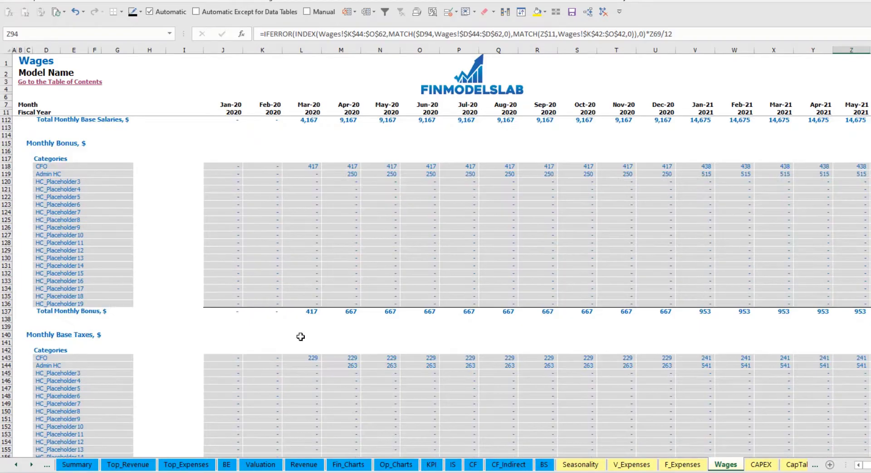
scroll(205, 356, "down", 3)
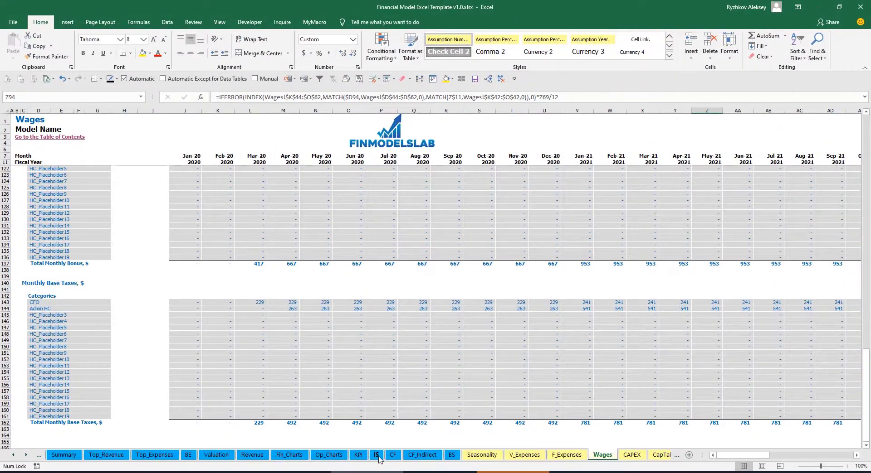
- Expand the Salary and Wages group in the Income Statement and examine the CFO, Admin HC and placeholder rows
left_click(377, 455)
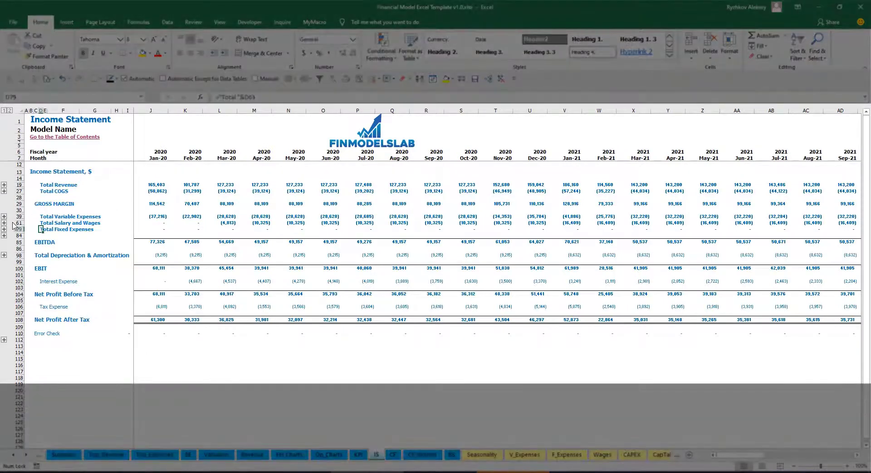
left_click(5, 222)
left_click(138, 234)
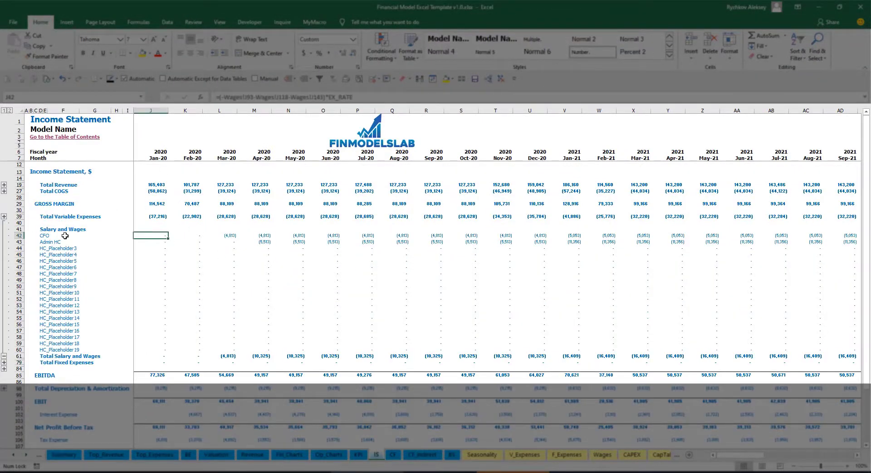
left_click_drag(45, 234, 45, 350)
left_click(78, 241)
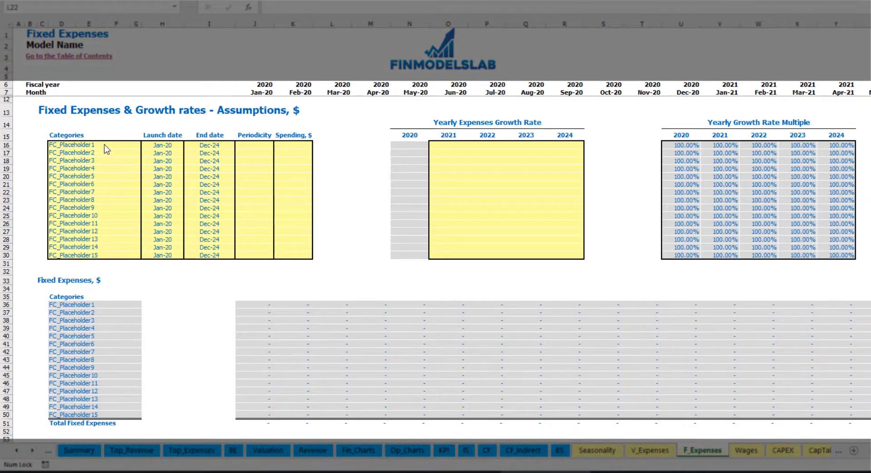
- Name the first item in the fixed expense assumptions Utilities and set its launch date to Mar-20
left_click(96, 144)
type("Utilities")
key("Return")
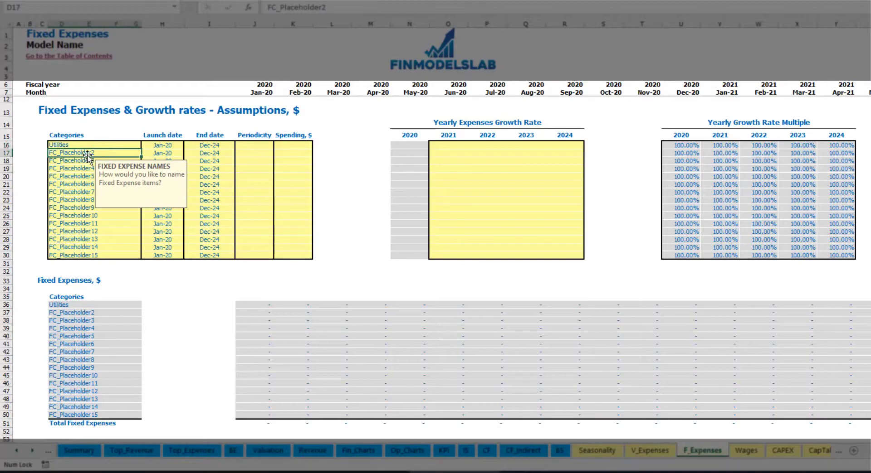
left_click(164, 144)
left_click(187, 145)
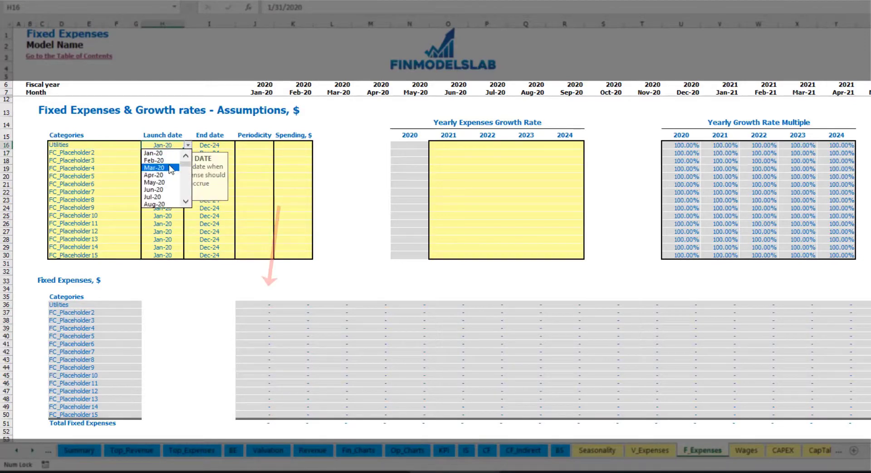
left_click(171, 169)
- Check the Utilities end date and look across the model's monthly timeline to its last month
left_click(218, 144)
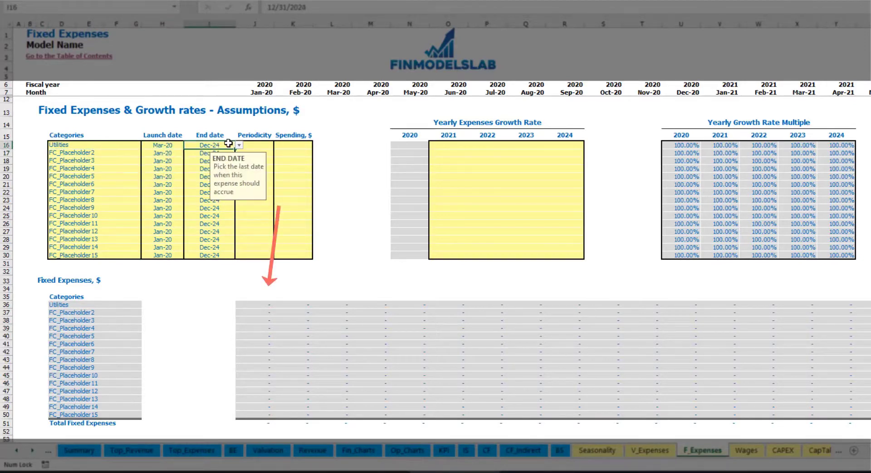
left_click(259, 93)
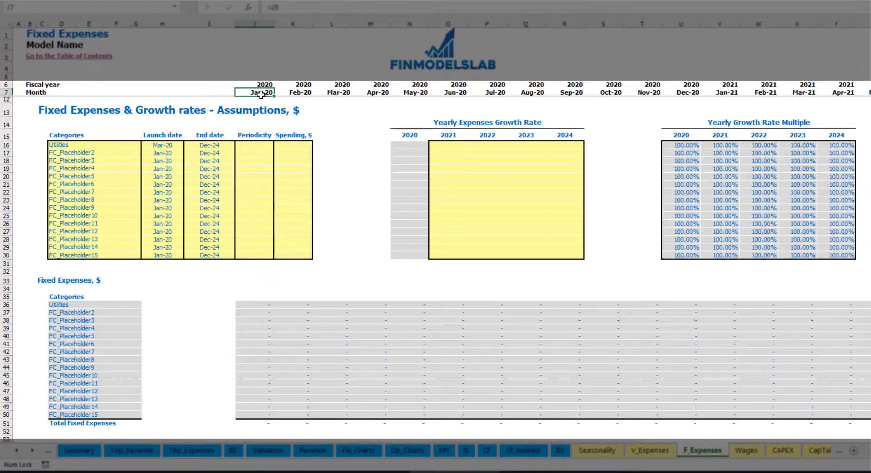
key("ctrl+Right")
key("ctrl+Left")
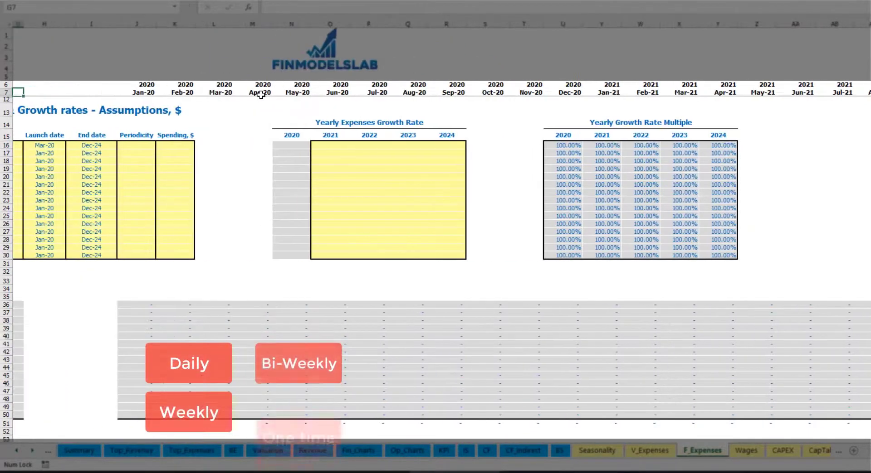
- Set the Utilities expense to a Daily periodicity with spending of 50
left_click(254, 146)
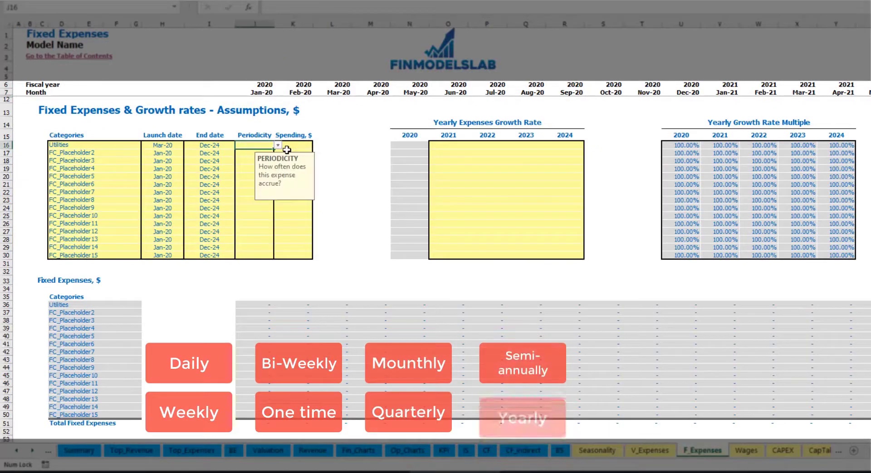
left_click(277, 146)
left_click(267, 160)
key("Tab")
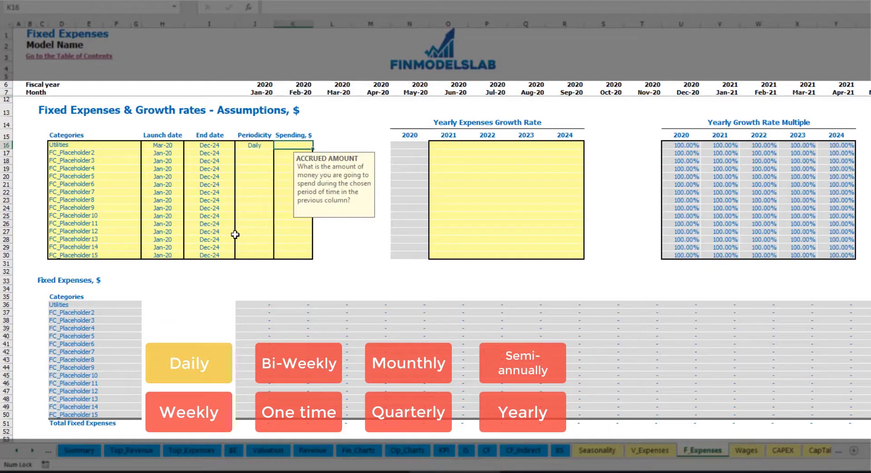
type("50")
key("Return")
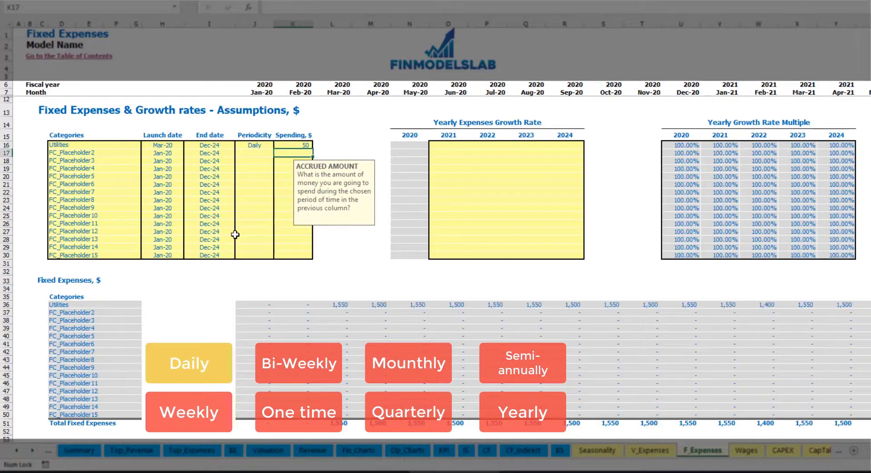
- Compare the calculated Utilities amounts for Mar-20, Apr-20 and May-20 in the monthly Fixed Expenses table
left_click(338, 306)
left_click(376, 307)
left_click(421, 307)
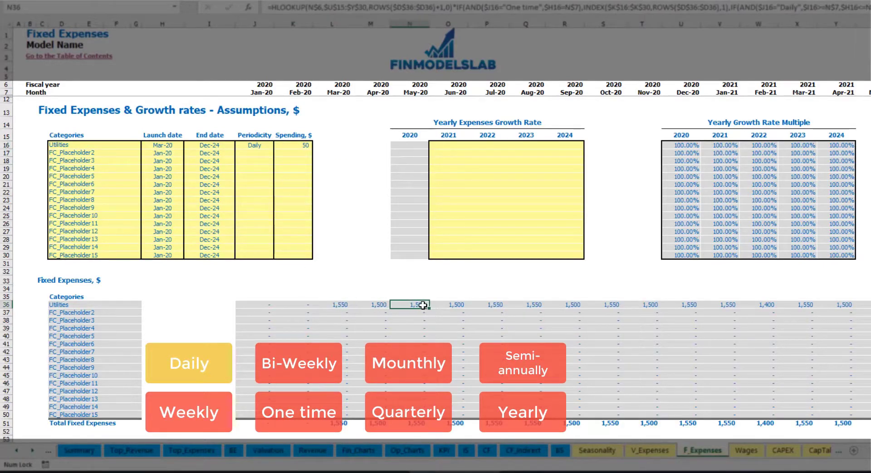
left_click(340, 298)
left_click(345, 306)
left_click(365, 307)
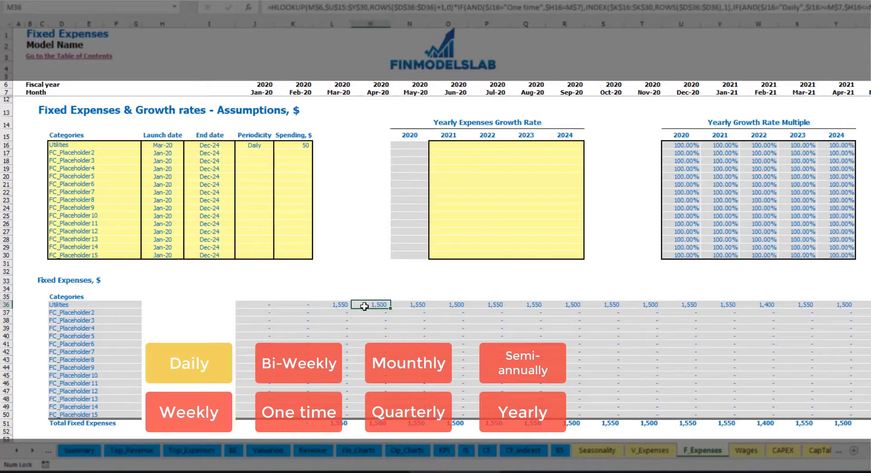
left_click(340, 92)
left_click(343, 305)
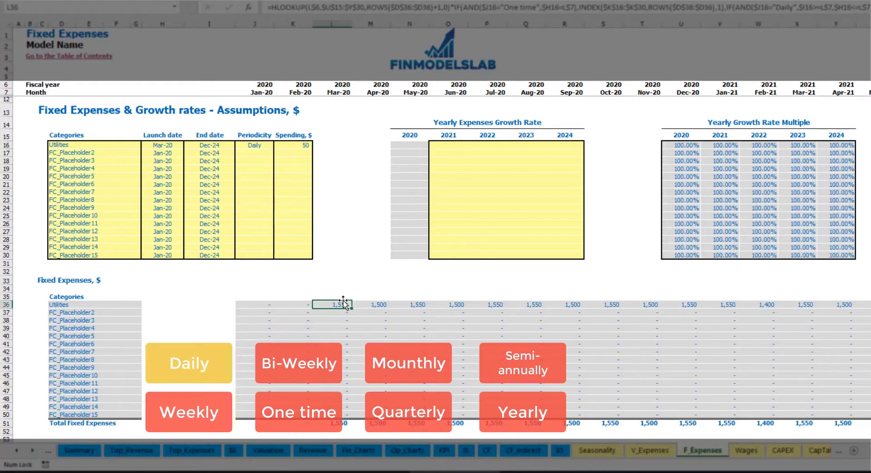
left_click(378, 305)
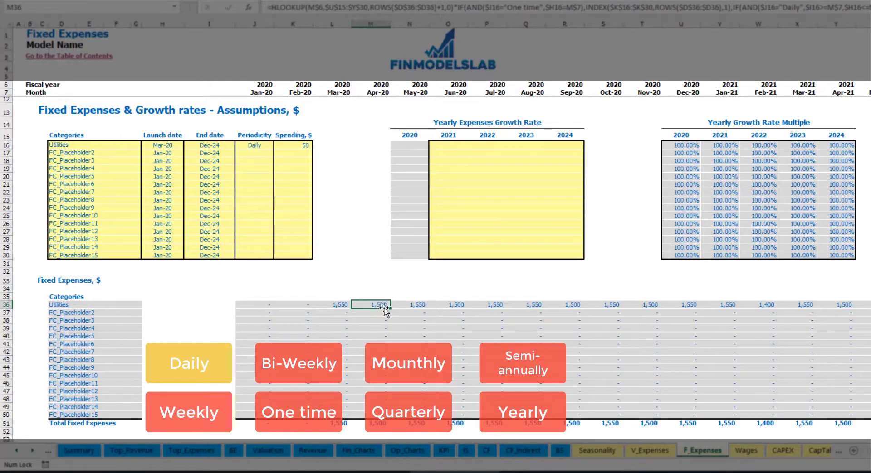
- Set the Utilities yearly expense growth rate to 5% for 2021 through 2024
left_click(454, 147)
type("5%")
key("Return")
key("Up")
key("ctrl+c")
key("Right")
key("shift+Right")
key("shift+Right")
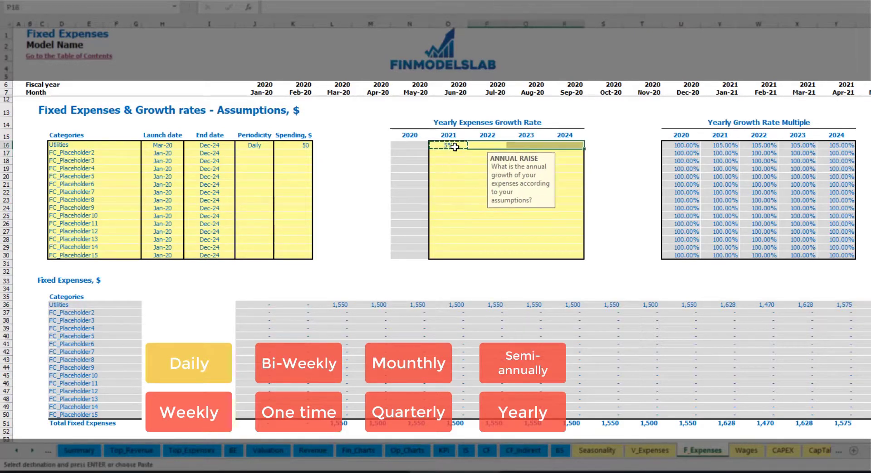
key("ctrl+v")
left_click_drag(456, 146, 564, 146)
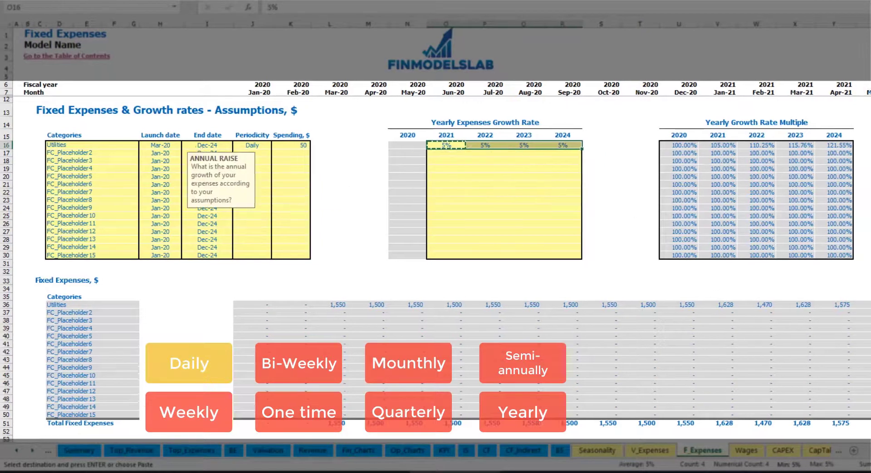
scroll(808, 439, "right", 20)
scroll(808, 439, "left", 20)
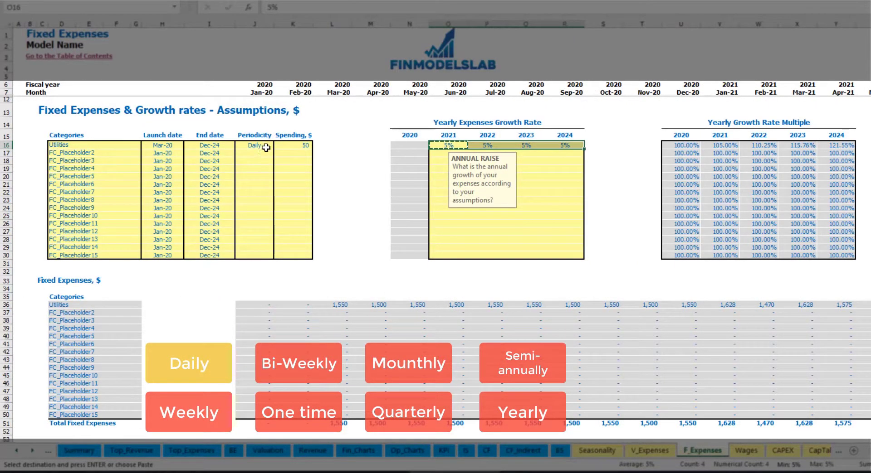
- Name the second fixed expense Advertising, with launch date Mar-20 and end date Aug-24
left_click(102, 151)
key("Escape")
type("Advertising")
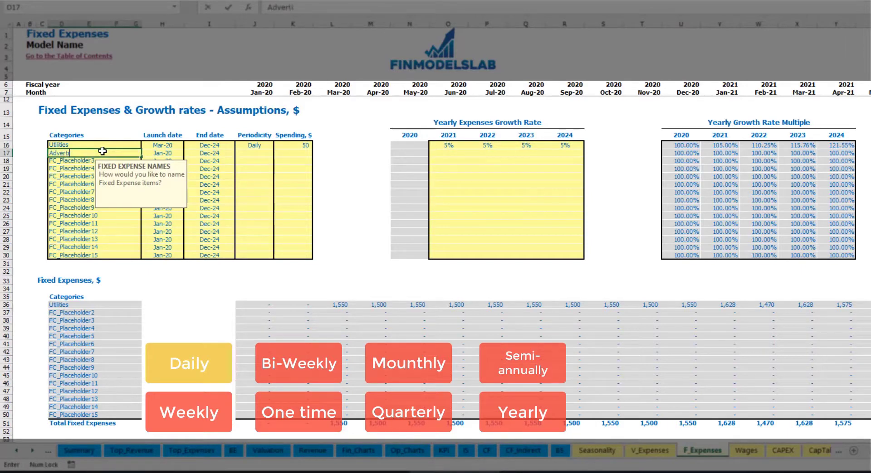
left_click(163, 154)
left_click(188, 153)
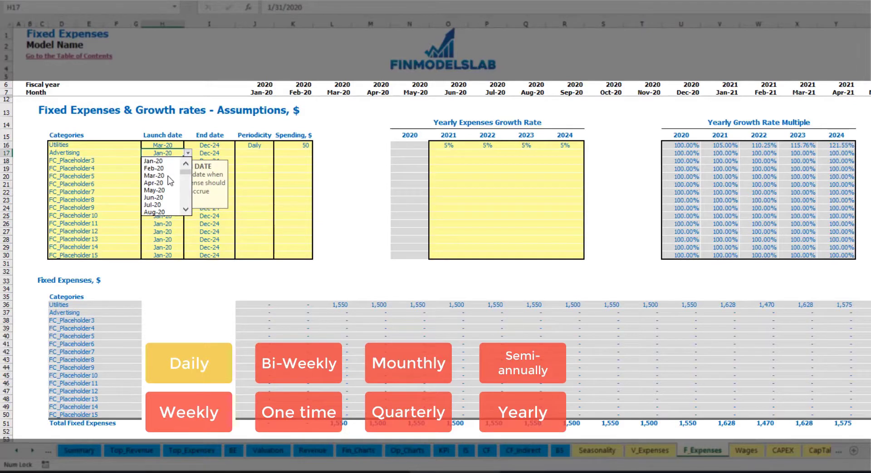
left_click(158, 175)
left_click(218, 153)
left_click(238, 153)
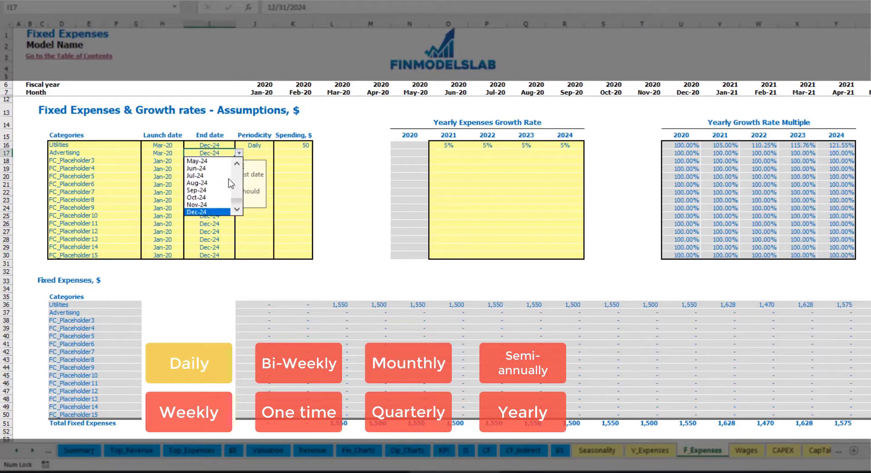
left_click(213, 186)
- Set the Advertising expense to a Weekly periodicity with spending of 100
left_click(263, 153)
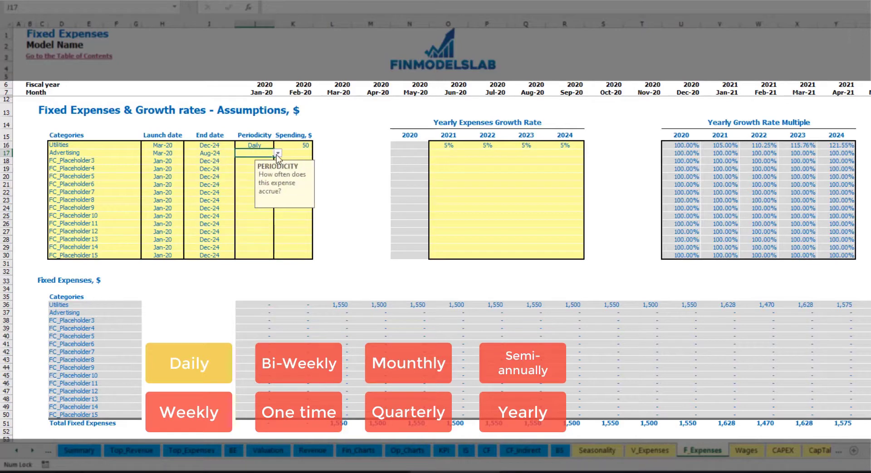
left_click(277, 153)
left_click(261, 170)
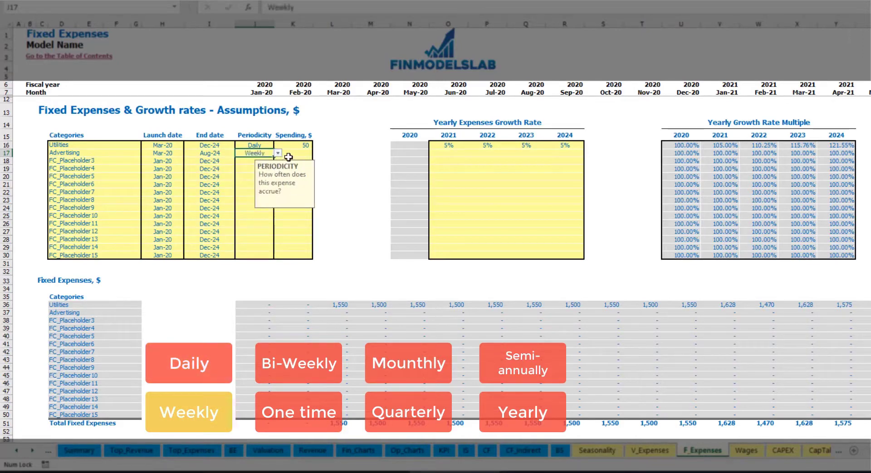
left_click(290, 155)
type("100")
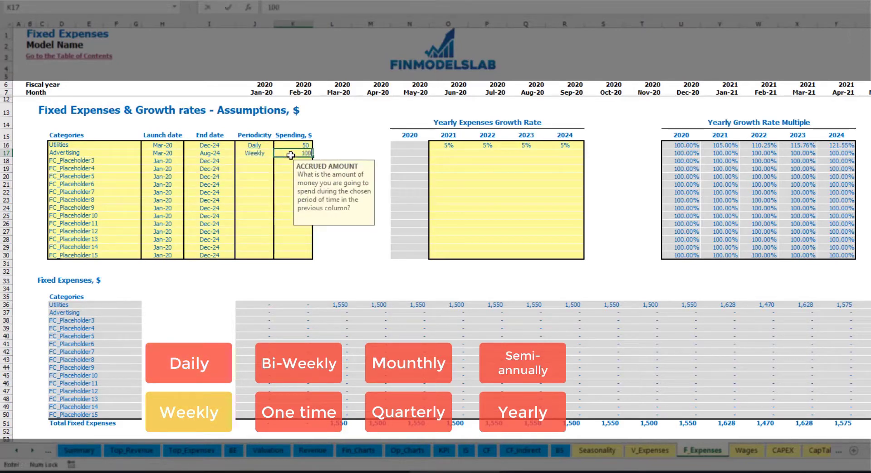
key("Return")
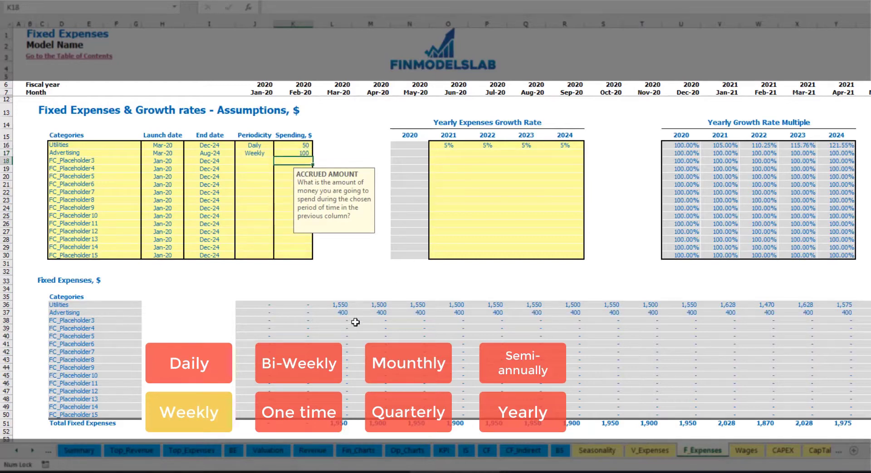
- Check the monthly Advertising amounts from Mar-20 across the timeline to the Aug-24 end date
left_click(343, 313)
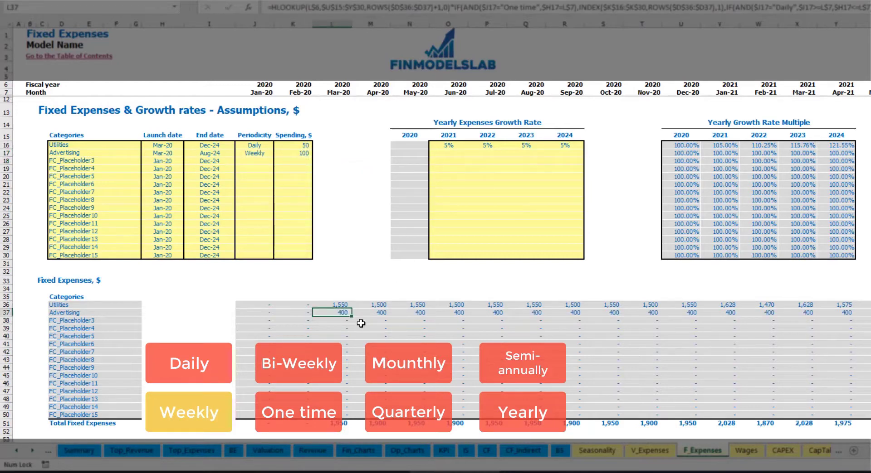
scroll(361, 324, "right", 10)
scroll(436, 254, "right", 2)
left_click(868, 24)
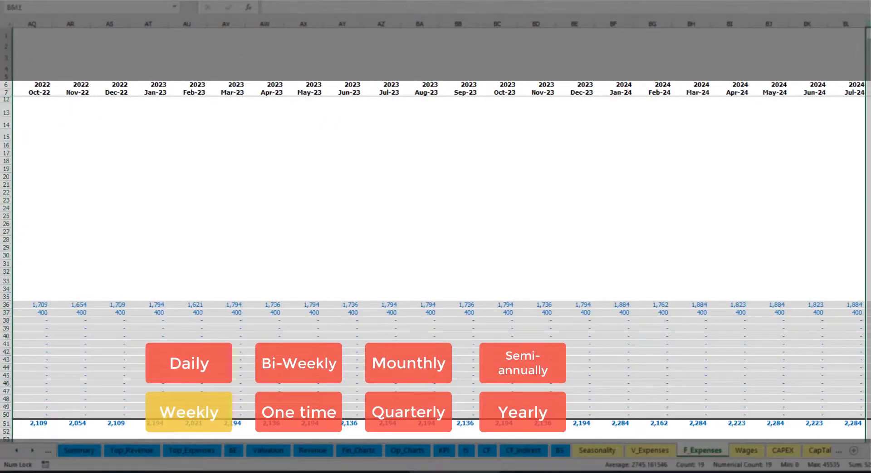
left_click(867, 312)
scroll(435, 254, "left", 15)
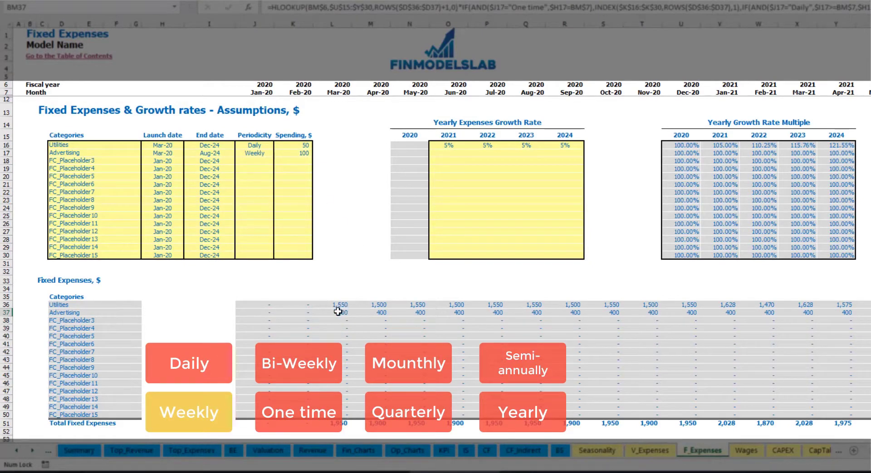
- Change the Advertising periodicity to Bi-Weekly and its spending to 500
left_click(254, 153)
left_click(278, 153)
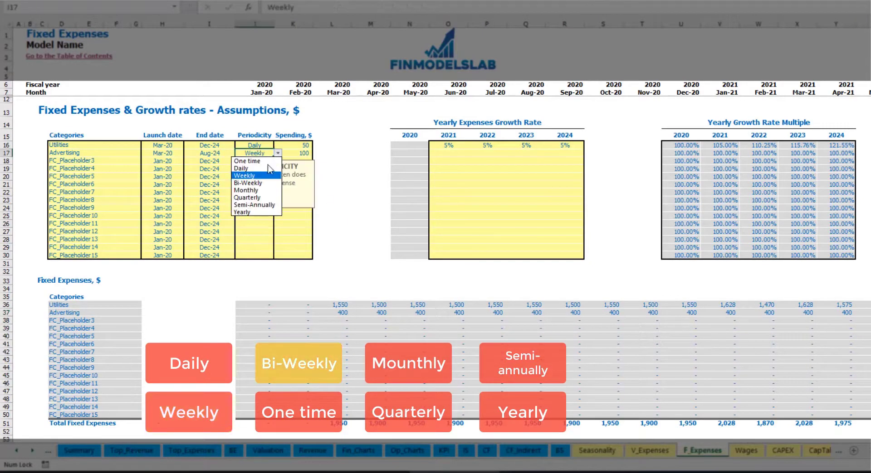
left_click(248, 182)
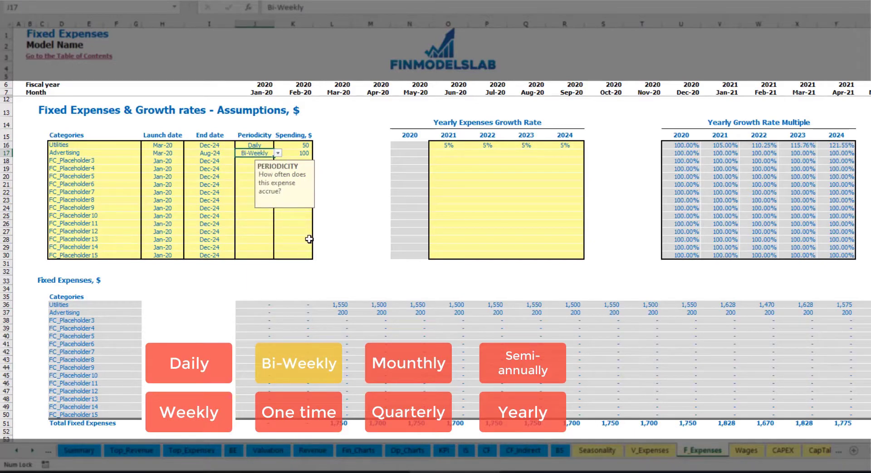
left_click(292, 153)
type("50")
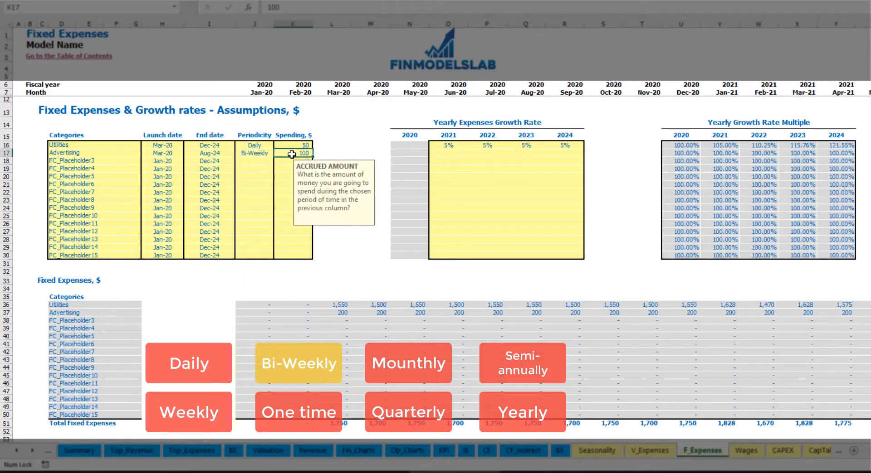
type("0")
key("Return")
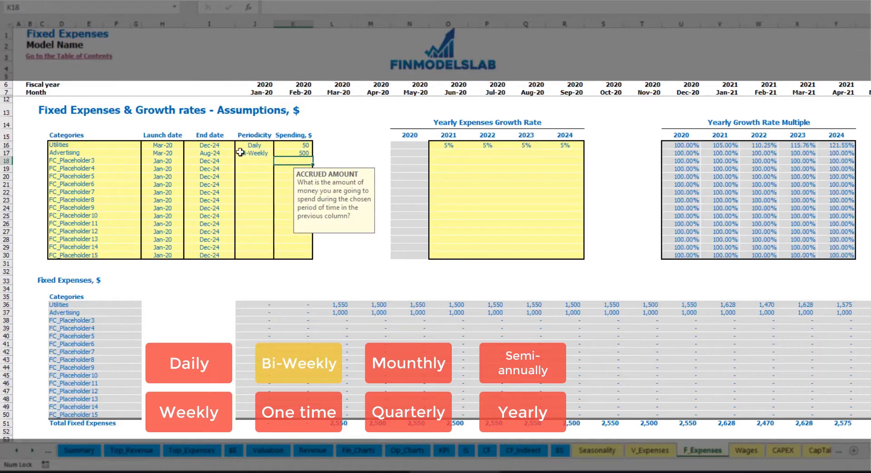
- Change the Advertising launch date to Jul-20
left_click(169, 149)
left_click(195, 154)
left_click(179, 154)
left_click(187, 154)
left_click(179, 191)
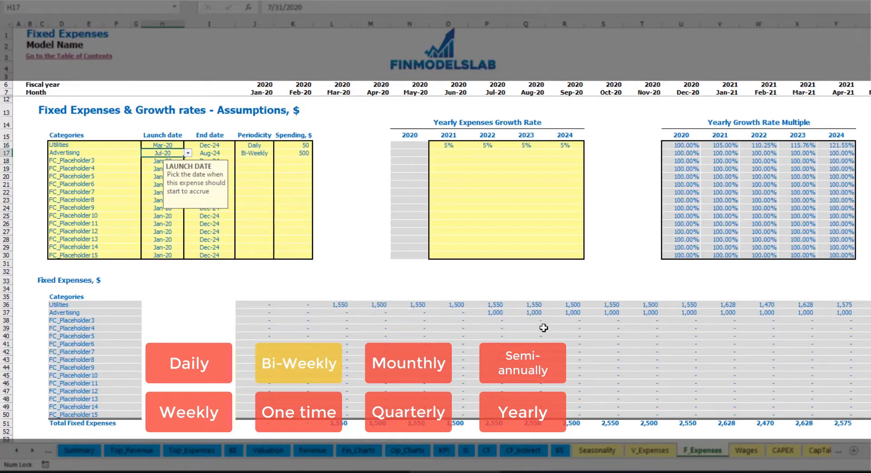
- Review the monthly Advertising amounts from Jul-20 onward into 2021 in the Fixed Expenses table
left_click(496, 313)
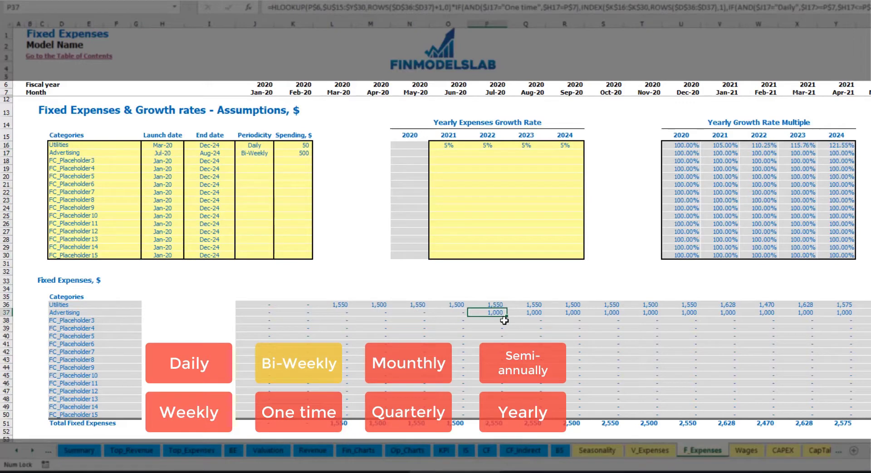
key("Right")
key("Right")
key("Right")
key("Right")
key("Right")
key("Right")
key("Right")
key("Right")
key("Right")
key("Right")
key("Right")
key("Right")
key("Right")
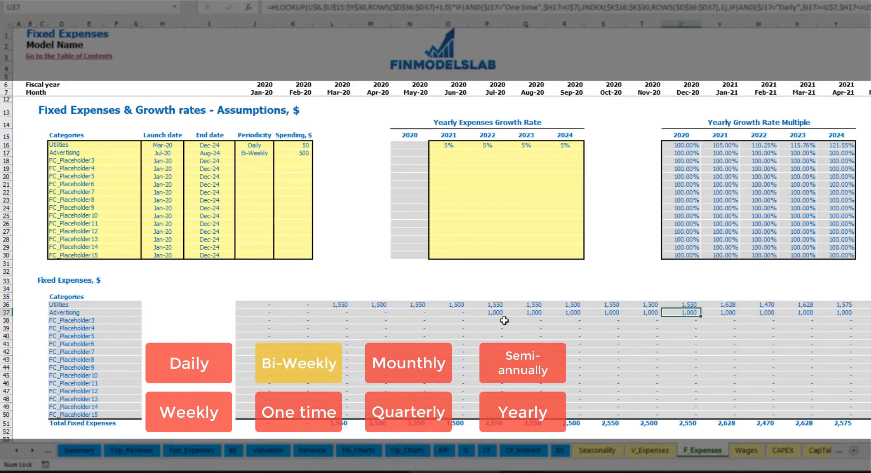
key("Right")
key("Right")
key("Right")
key("Right")
key("Right")
key("Right")
key("Home")
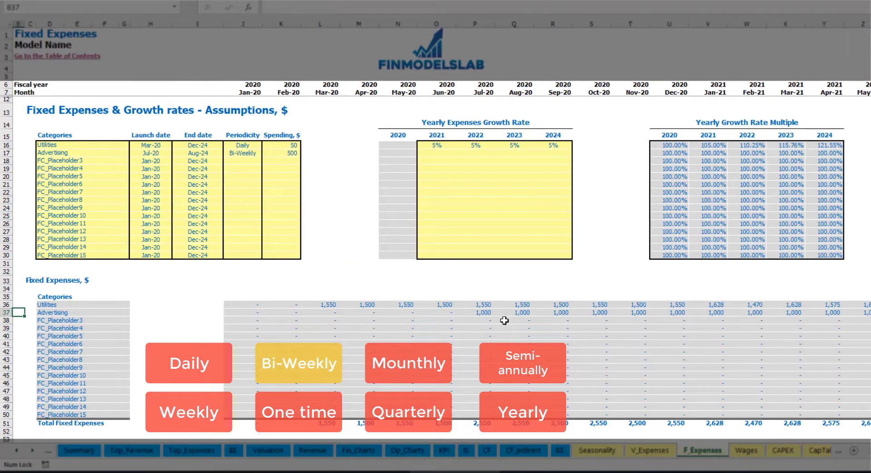
left_click(476, 314)
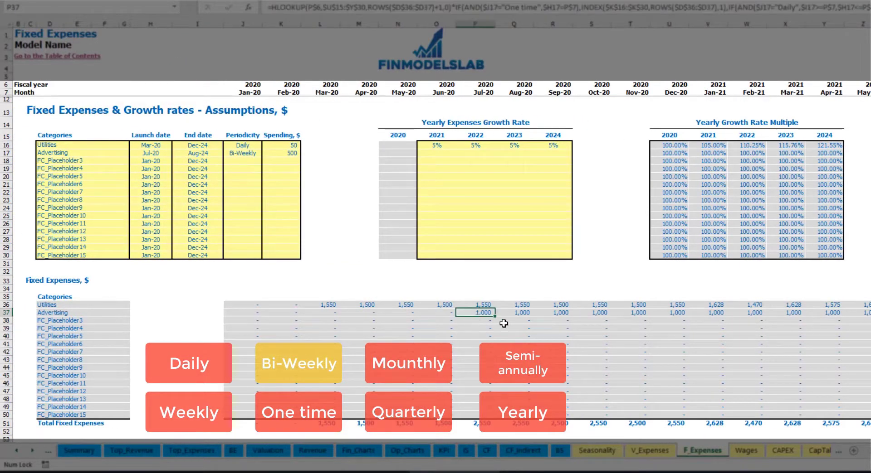
- Set the Advertising yearly expense growth rate to 3% for 2021 through 2024
left_click(436, 155)
type("3%")
key("ctrl+Return")
key("ctrl+c")
left_click_drag(475, 153, 553, 153)
key("ctrl+v")
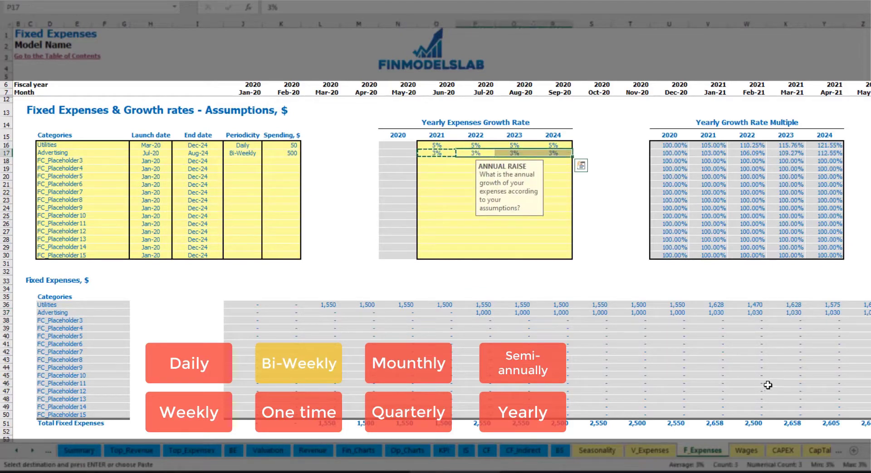
- Check how the growth rate affects the monthly Advertising amounts from Jan-21 through 2024
left_click(869, 321)
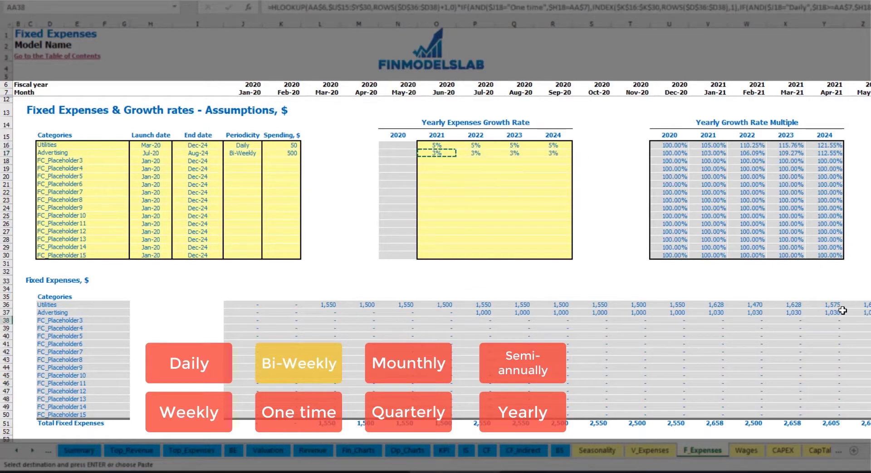
left_click(708, 313)
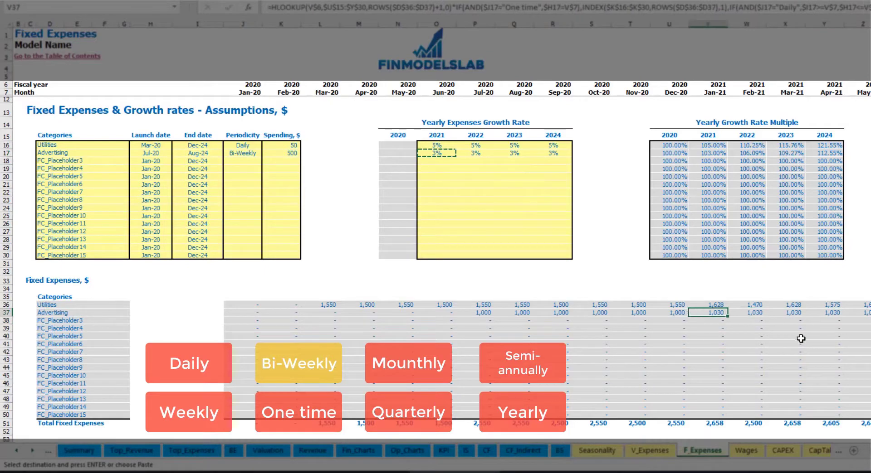
scroll(442, 222, "right", 15)
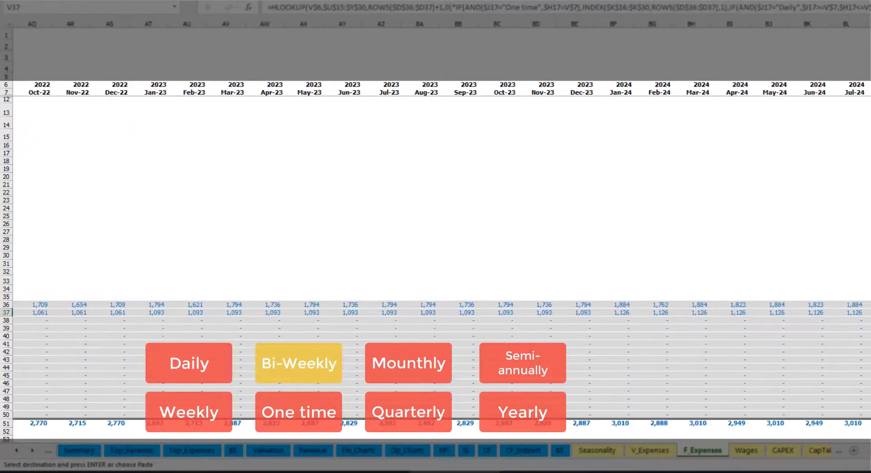
left_click(868, 24)
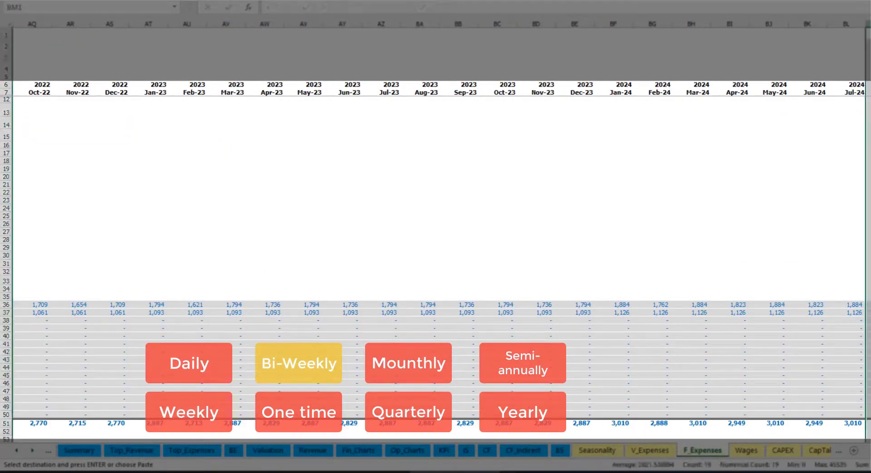
scroll(185, 204, "left", 15)
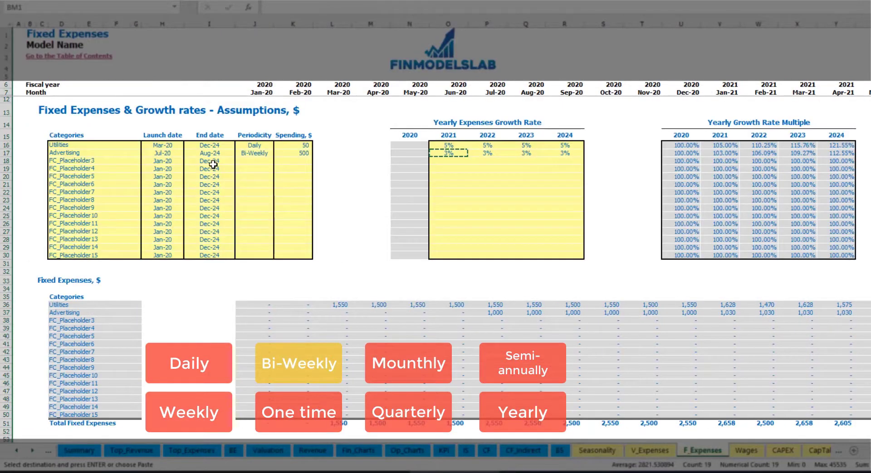
- Rename the FC_Placeholder3 fixed expense category as Office Setup
left_click(212, 153)
left_click(76, 160)
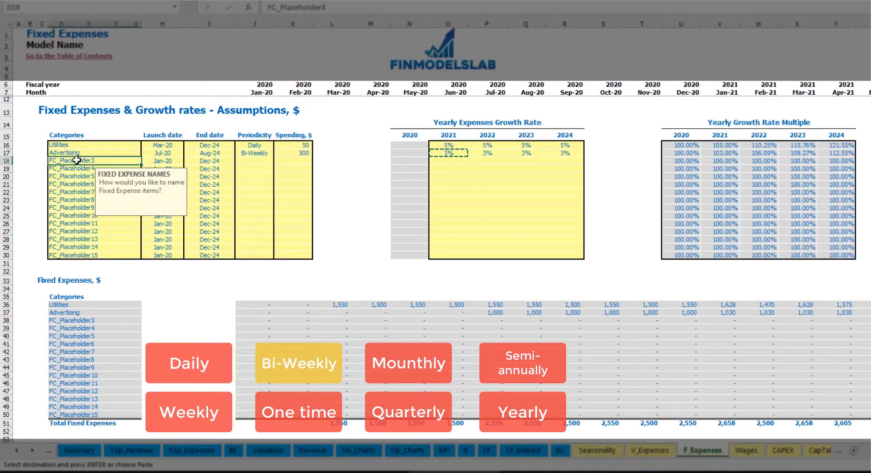
type("Setup")
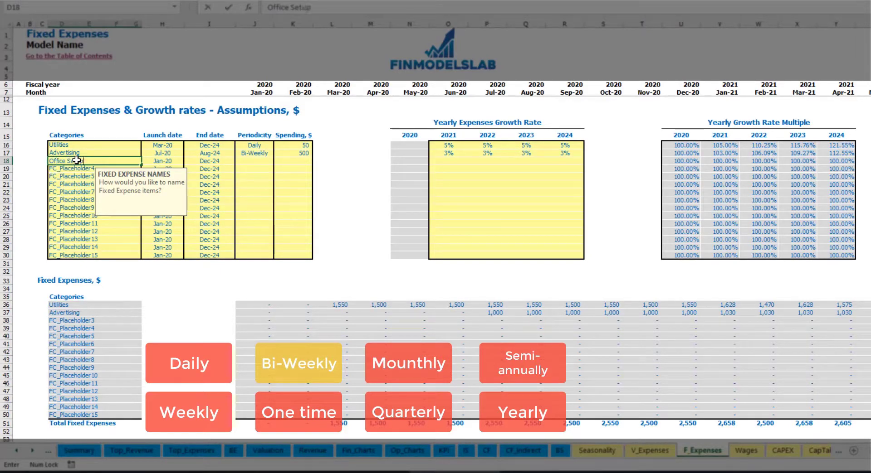
key("Return")
- Set the Office Setup periodicity to One time and its launch date to Feb-20
left_click(256, 162)
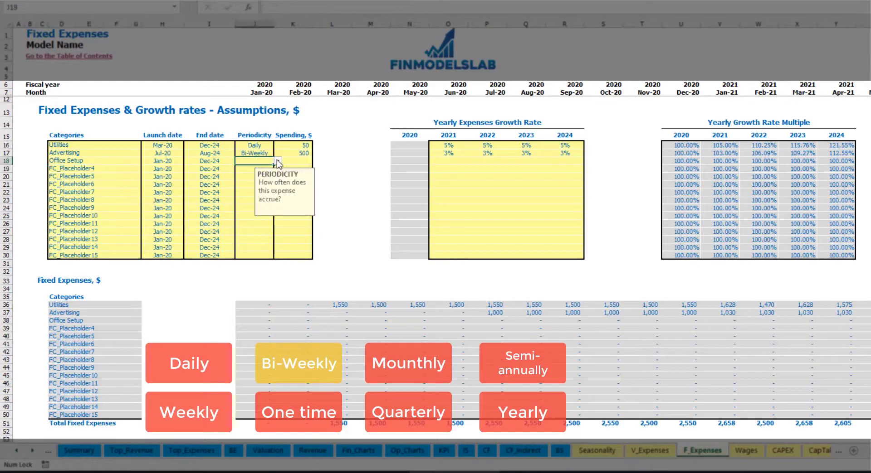
left_click(277, 161)
left_click(245, 169)
left_click(176, 160)
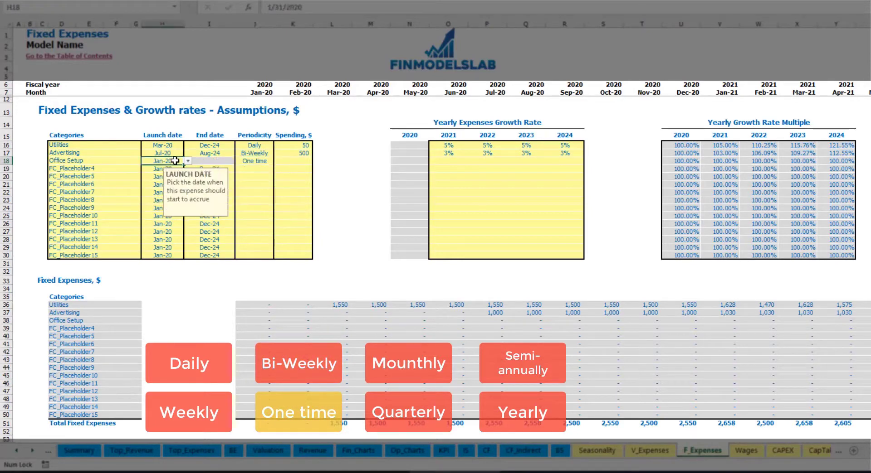
left_click(187, 161)
left_click(159, 169)
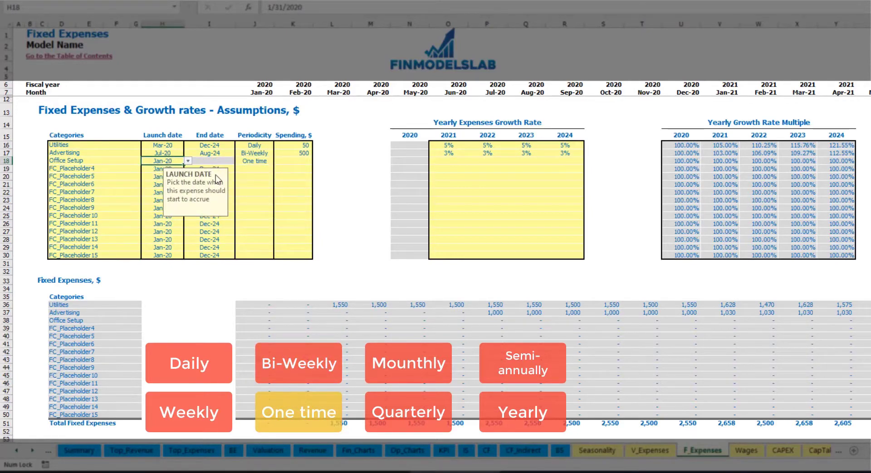
- Set the Office Setup spending to 5000 and check its amount for Feb-20 in the monthly Fixed Expenses table
left_click(285, 162)
type("5000")
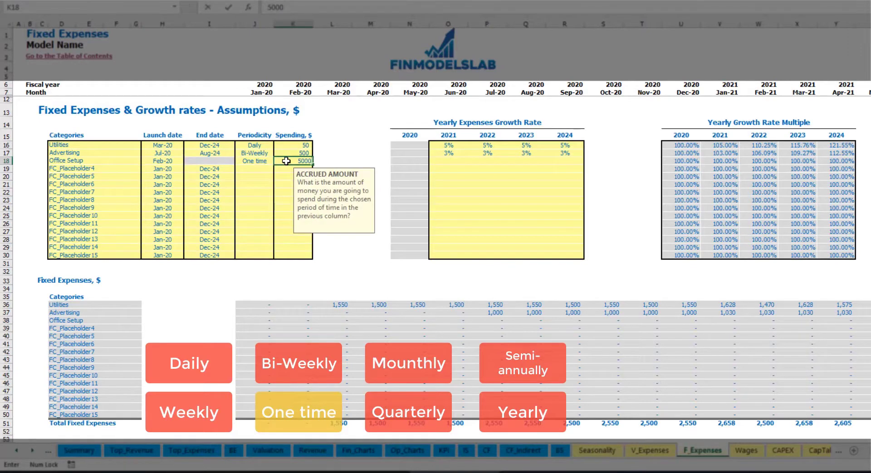
key("Return")
left_click_drag(448, 161, 566, 161)
left_click(307, 321)
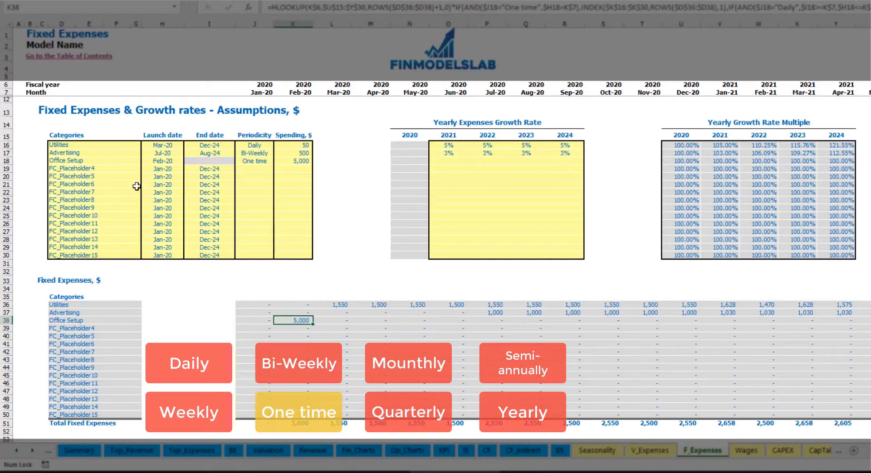
- Rename the FC_Placeholder4 category as Insurance and look at its launch and end dates
left_click(120, 171)
type("Insurance")
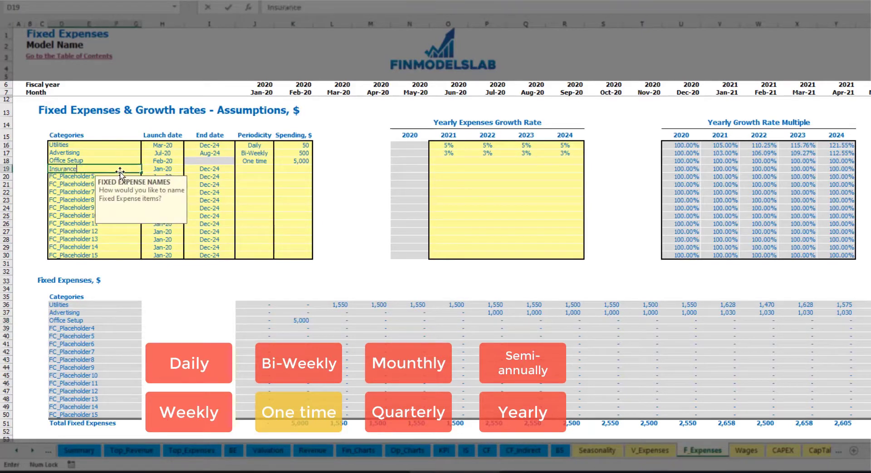
key("Return")
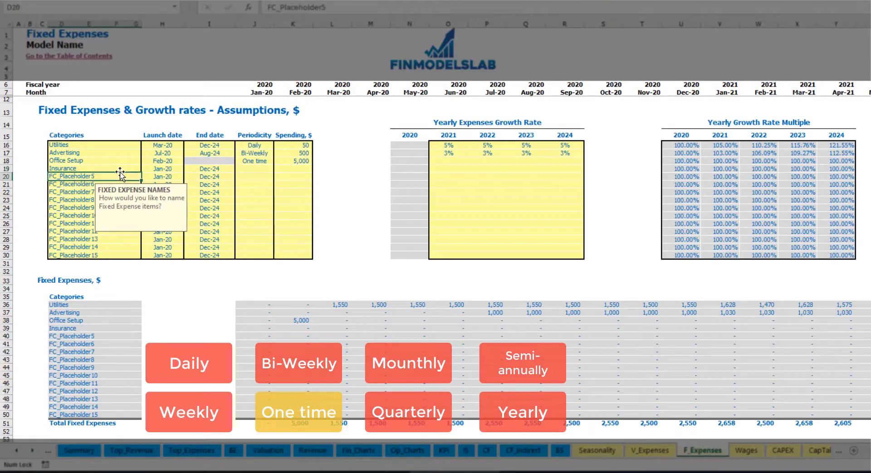
left_click(163, 170)
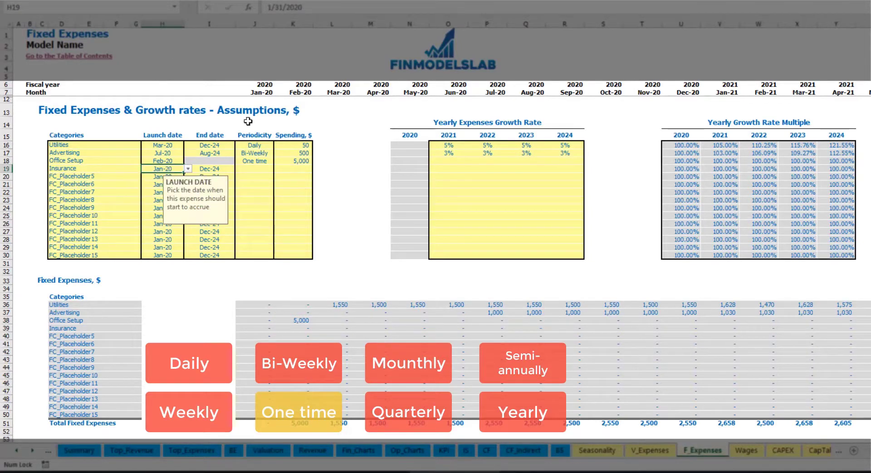
left_click(219, 170)
- Set the Insurance periodicity to Monthly and its spending to 1000
left_click(262, 171)
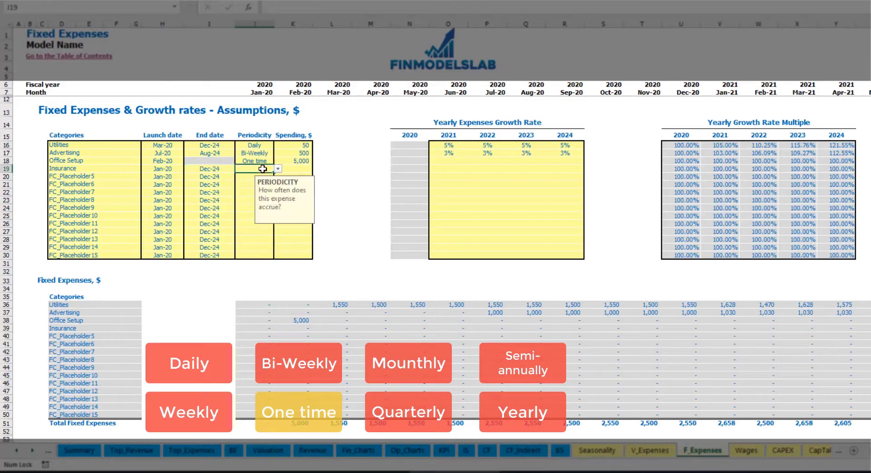
left_click(277, 169)
left_click(248, 206)
left_click(298, 168)
type("1,0")
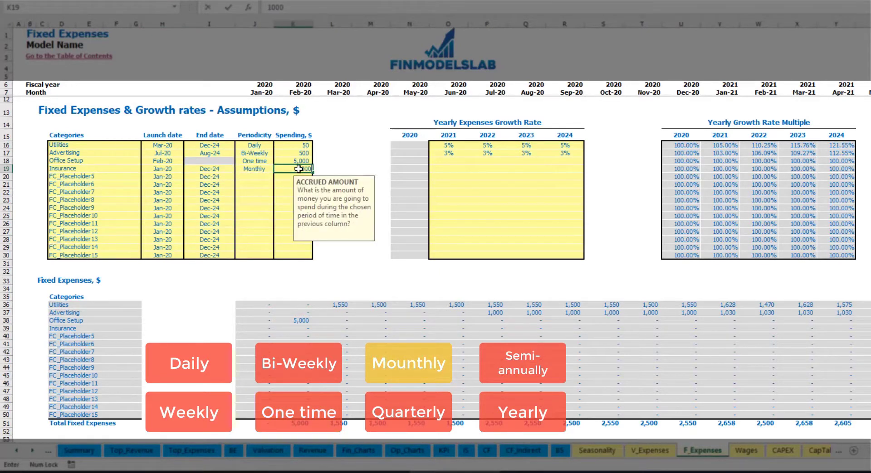
type("00")
- Set the Insurance yearly expense growth rates to 5% for 2021, 3% for 2022, 2% for 2023 and 1% for 2024
left_click(448, 175)
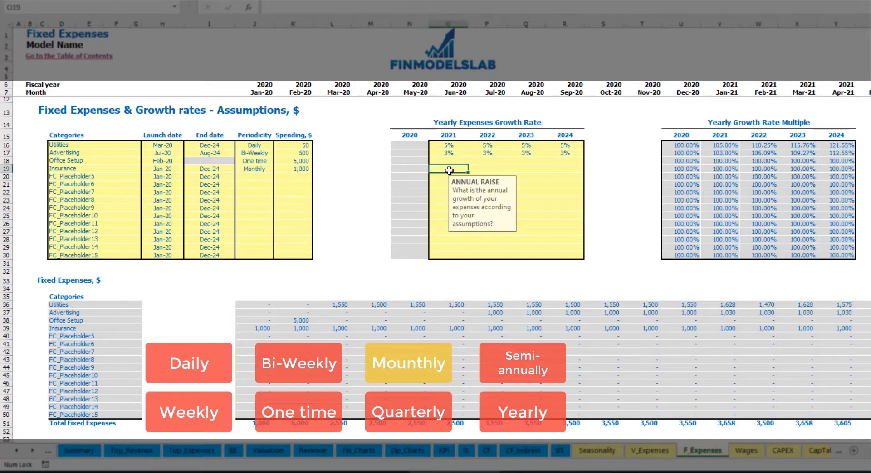
left_click(449, 170)
type("5")
key("Tab")
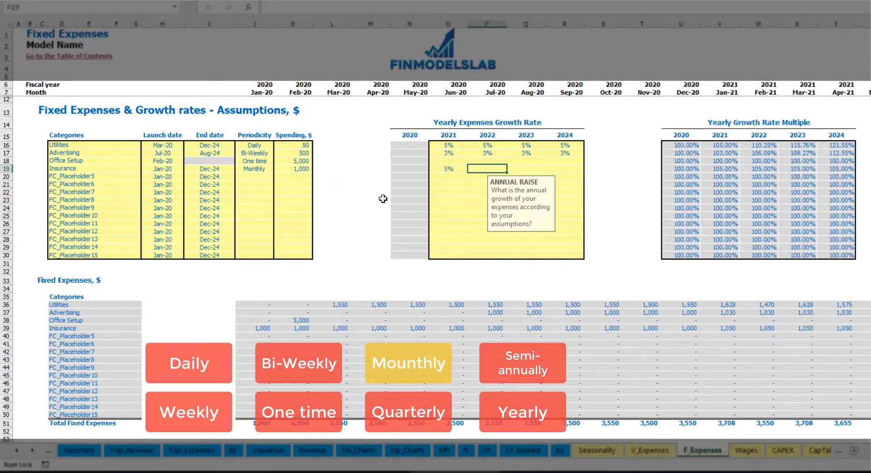
type("3")
key("Tab")
type("2")
key("Down")
key("Up")
key("Right")
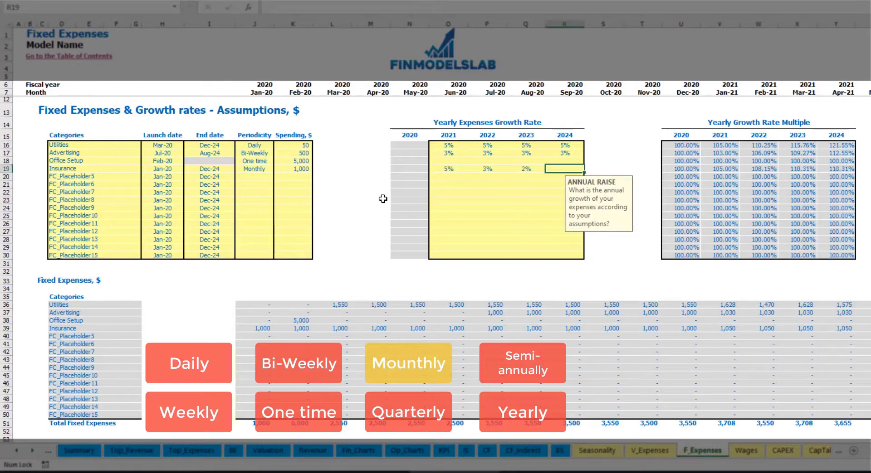
type("1")
key("Return")
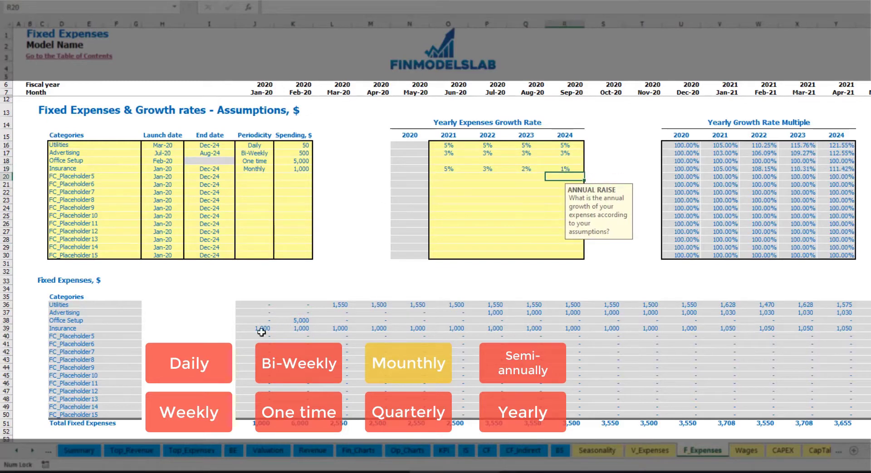
- Review the monthly Insurance amounts from Jan-20 through 2021 in the Fixed Expenses table
left_click_drag(263, 330, 708, 333)
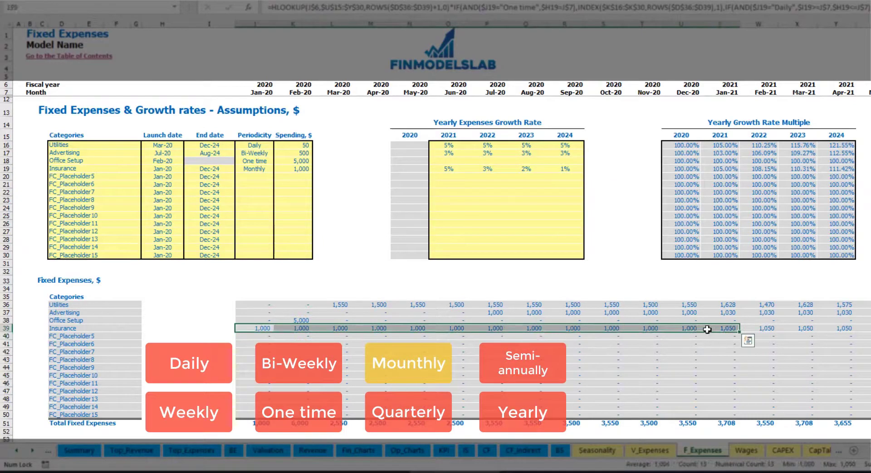
left_click(708, 329)
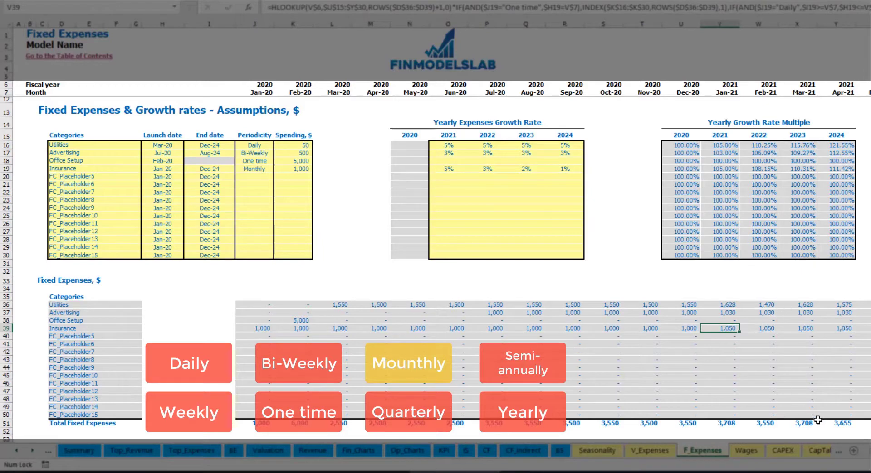
scroll(436, 227, "right", 5)
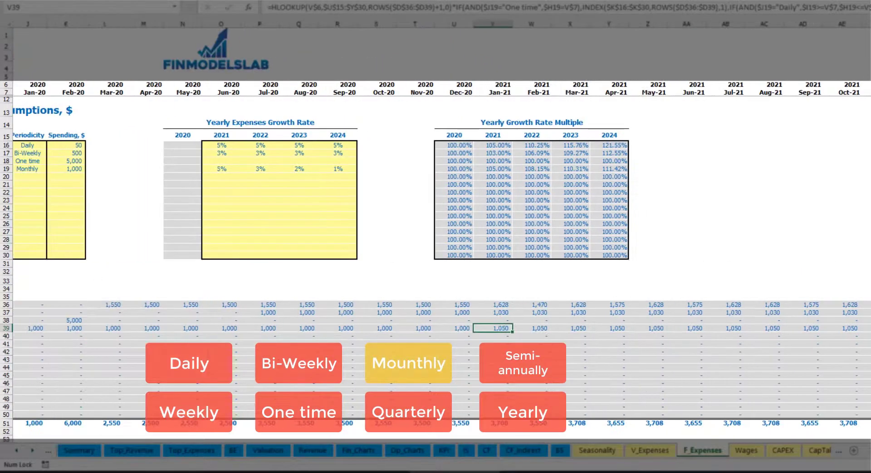
scroll(435, 226, "left", 1)
key("ctrl+space")
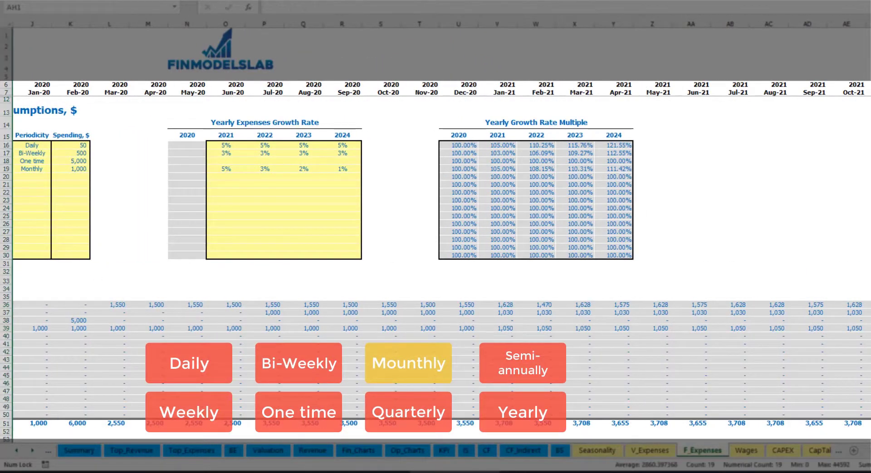
key("shift+BackSpace")
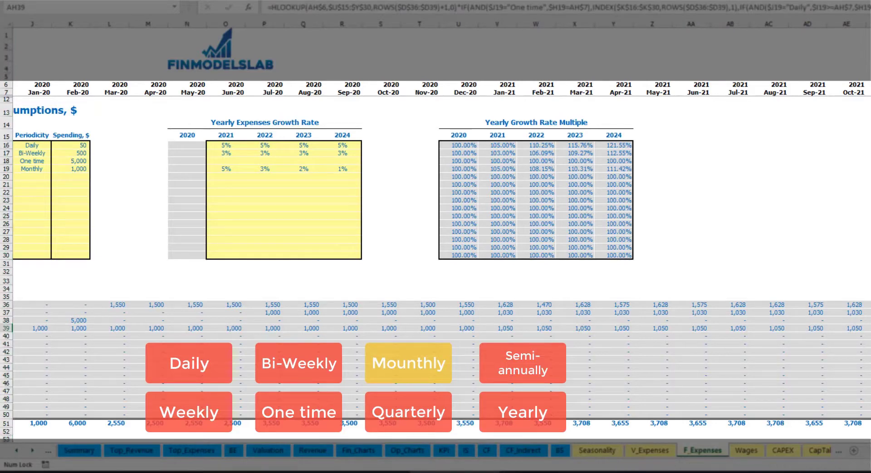
scroll(434, 294, "left", 5)
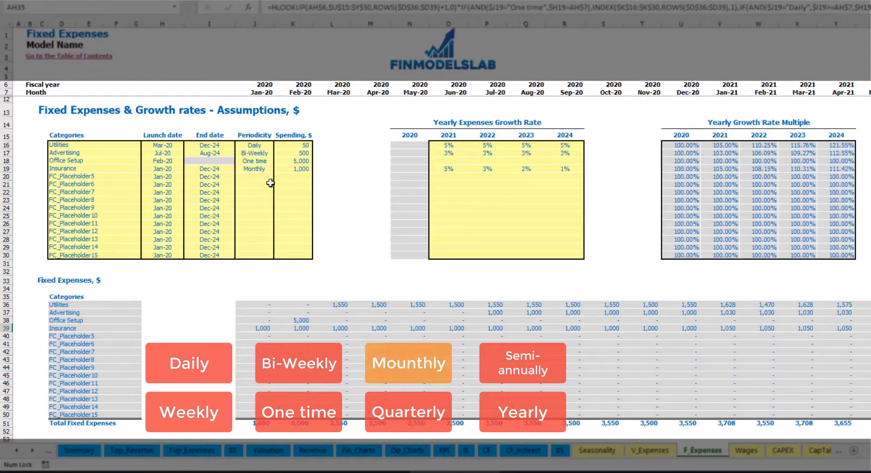
- Change the Insurance periodicity to Quarterly and check which months carry an Insurance amount
left_click(263, 169)
left_click(278, 169)
key("Escape")
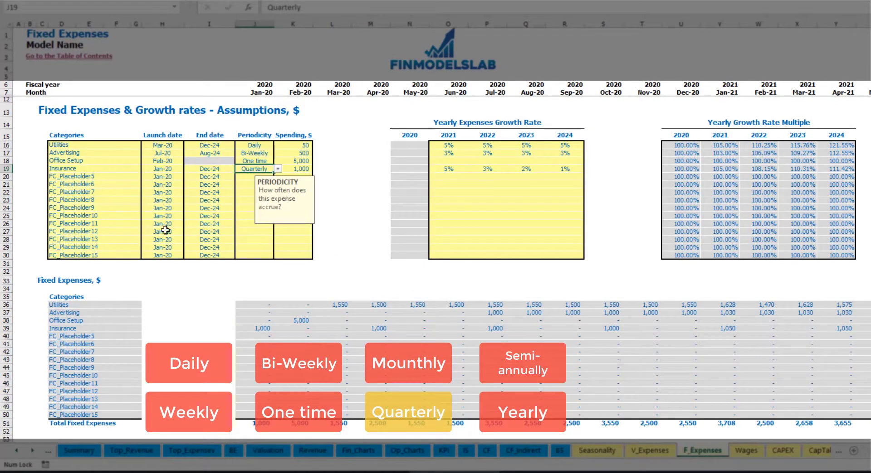
left_click(375, 328)
left_click(484, 332)
- Change the Insurance launch date to Feb-20 and check its quarterly amounts in the monthly table
left_click(176, 166)
left_click(188, 169)
left_click(169, 180)
left_click(304, 326)
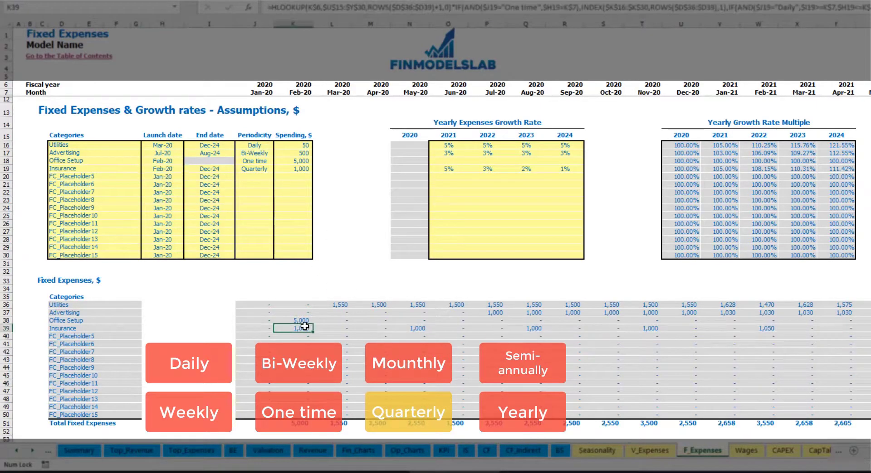
left_click(417, 329)
left_click(535, 328)
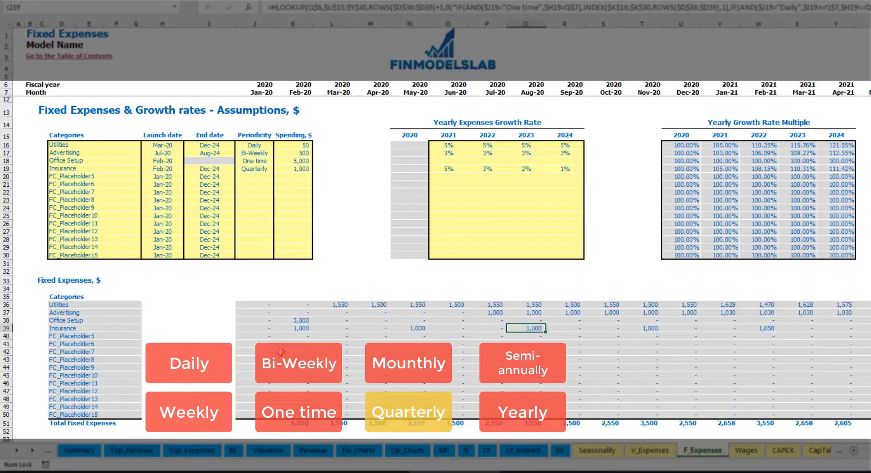
left_click(293, 330)
left_click(421, 329)
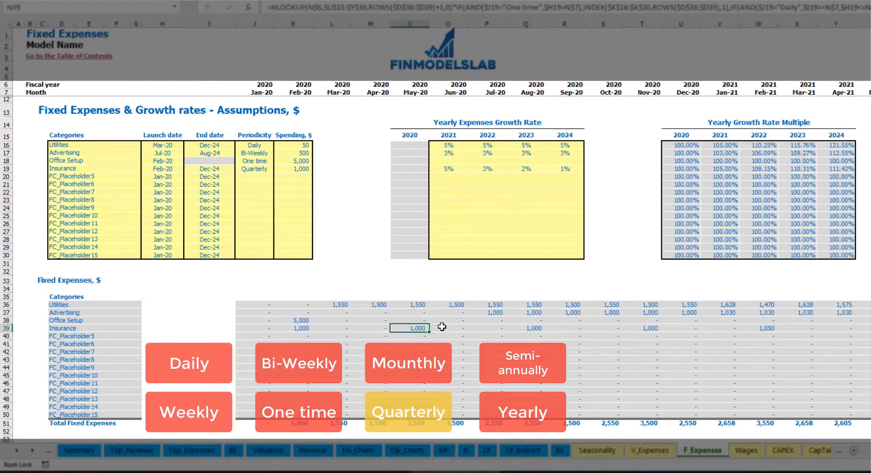
- Change the Insurance periodicity to Semi-Annually and check its amounts from Feb-20 to Feb-21
left_click(269, 170)
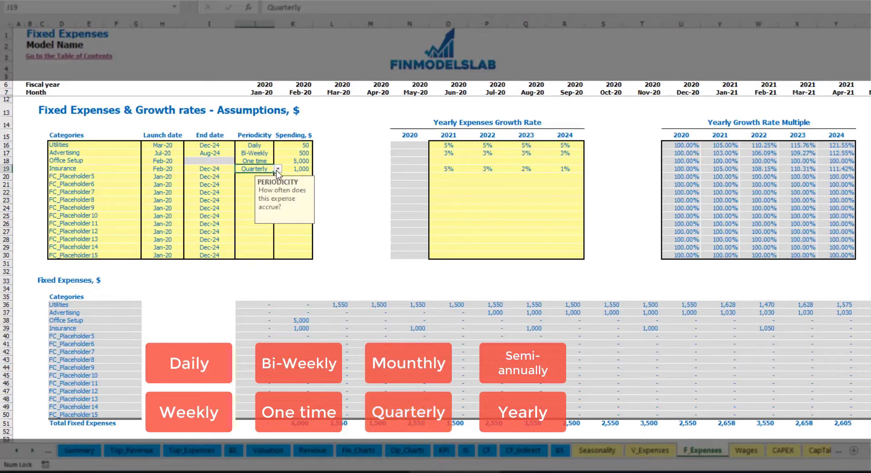
left_click(278, 168)
left_click(267, 221)
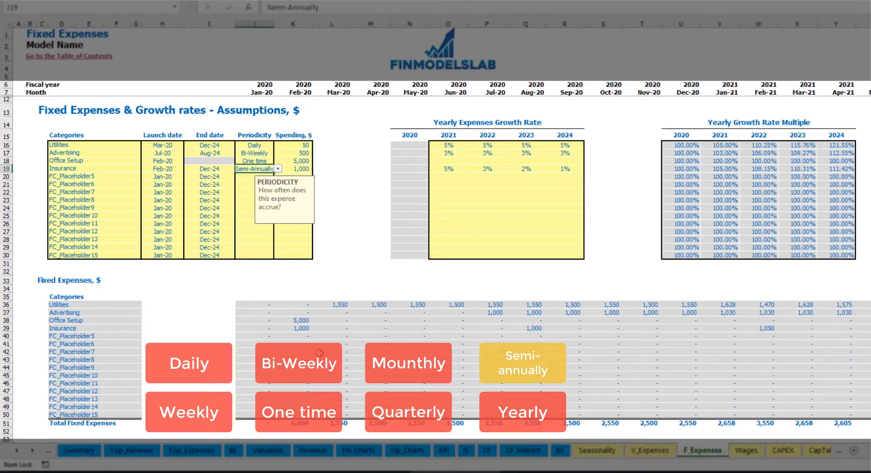
left_click_drag(300, 331, 727, 329)
key("ctrl+v")
key("ctrl+v")
left_click(759, 336)
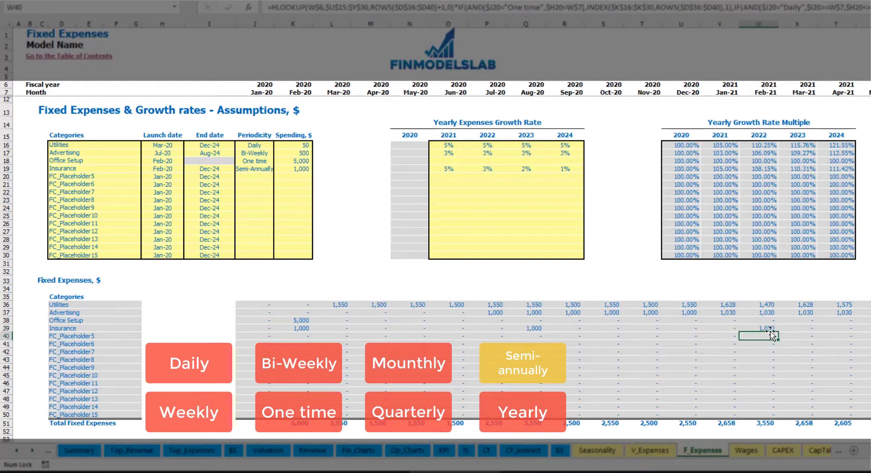
- Change the Insurance periodicity to Yearly and check its amounts across 2020 and early 2021
left_click(260, 169)
left_click(277, 169)
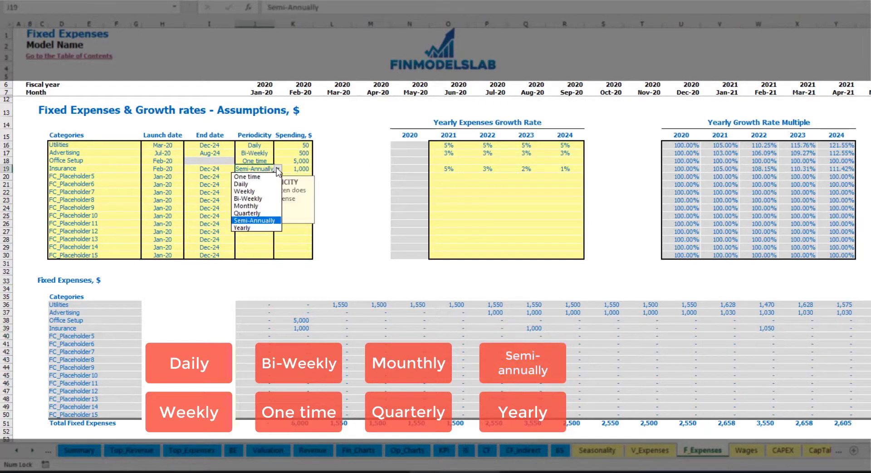
left_click(248, 227)
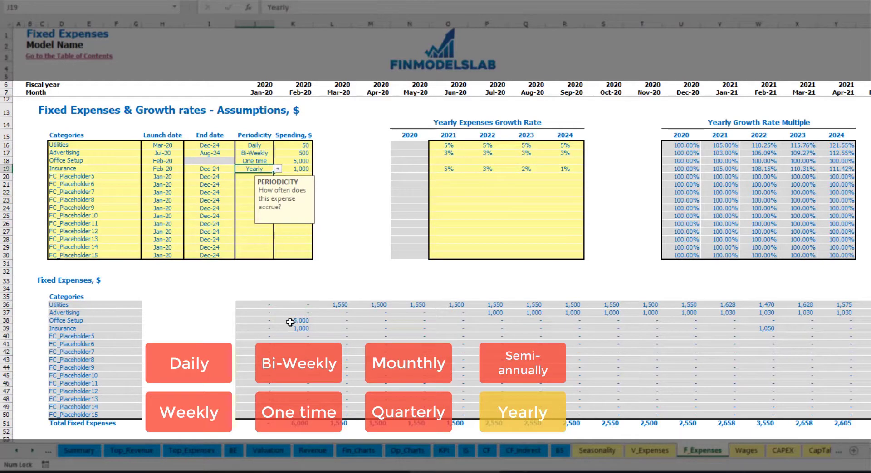
left_click_drag(295, 330, 867, 329)
key("ctrl+v")
- Review the Insurance launch and end dates and the monthly amounts of all categories in the Fixed Expenses table
left_click(172, 171)
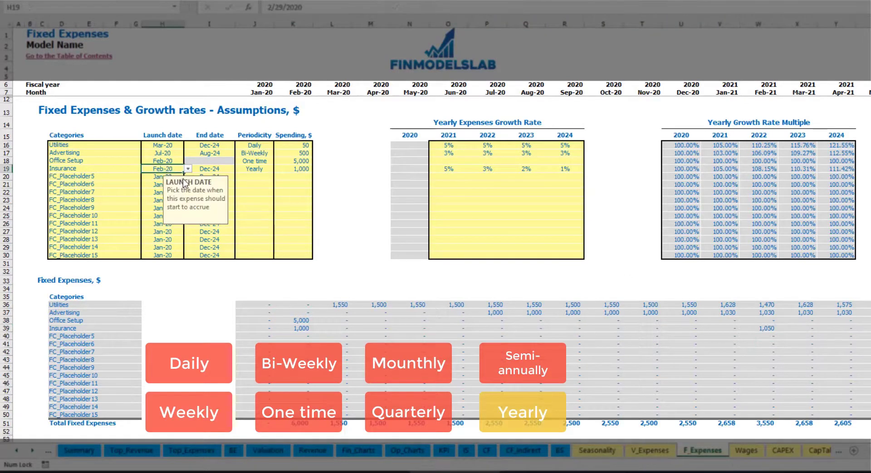
left_click(209, 167)
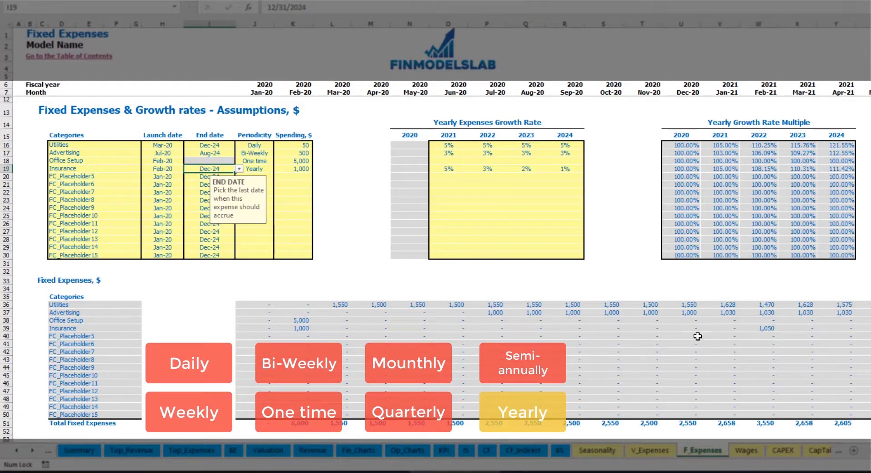
left_click(603, 256)
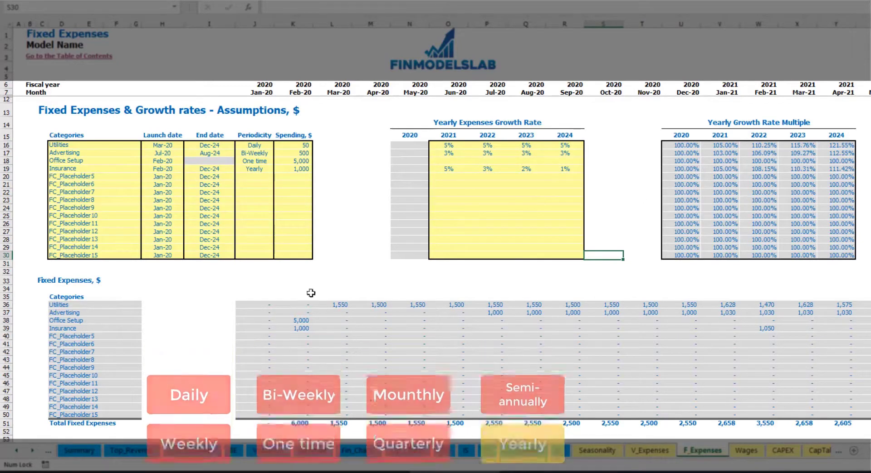
left_click_drag(253, 304, 796, 413)
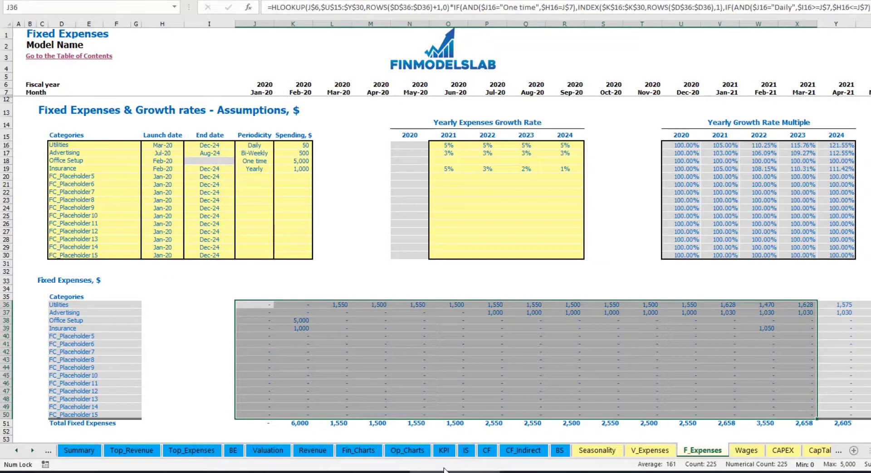
- Expand the Total Fixed Expenses group in the Income Statement and review its category rows from Utilities down to the last placeholder
left_click(464, 452)
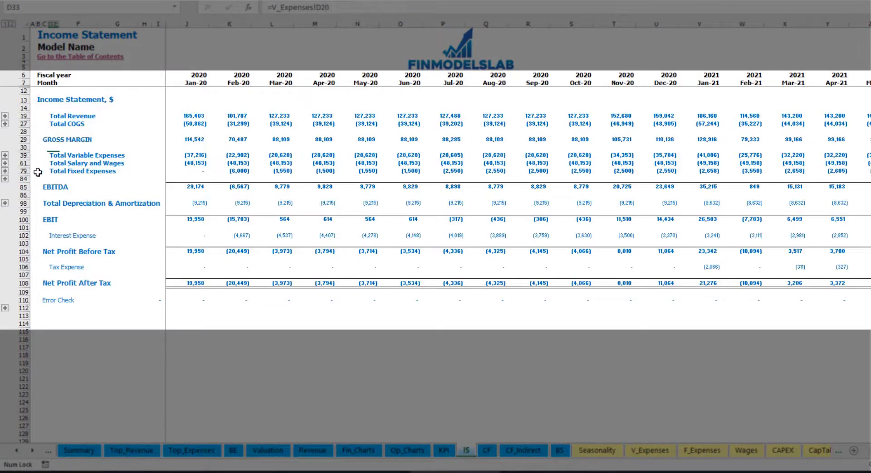
left_click(52, 171)
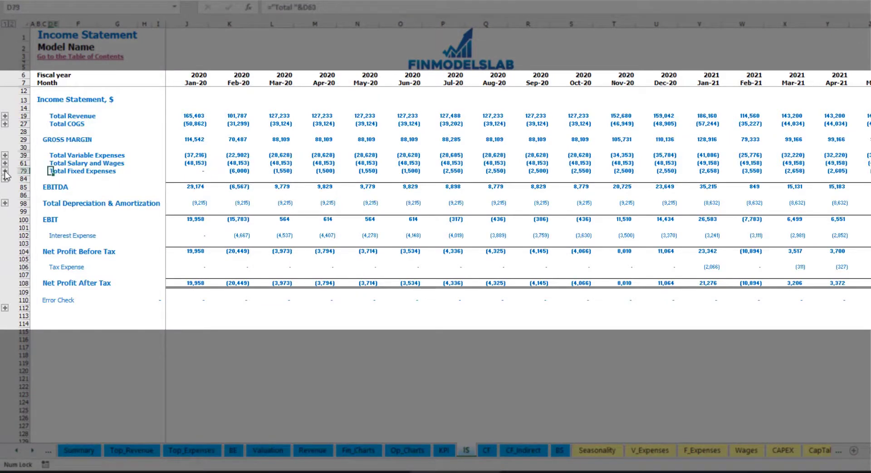
left_click(5, 171)
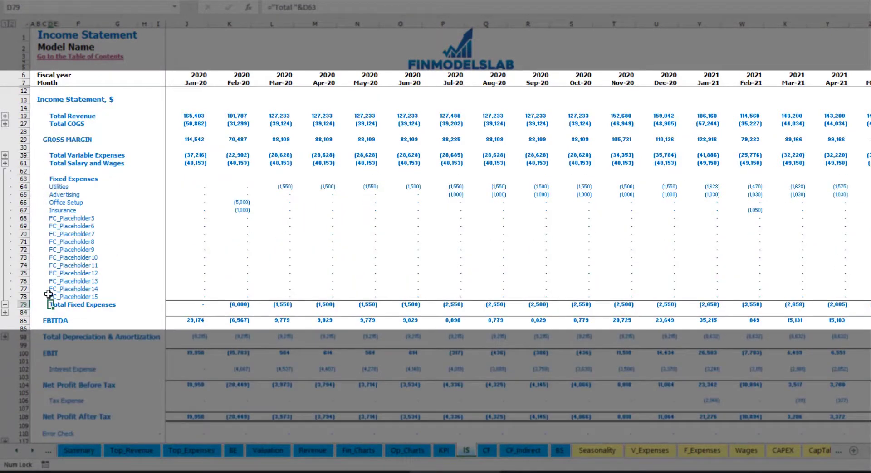
left_click_drag(24, 187, 26, 211)
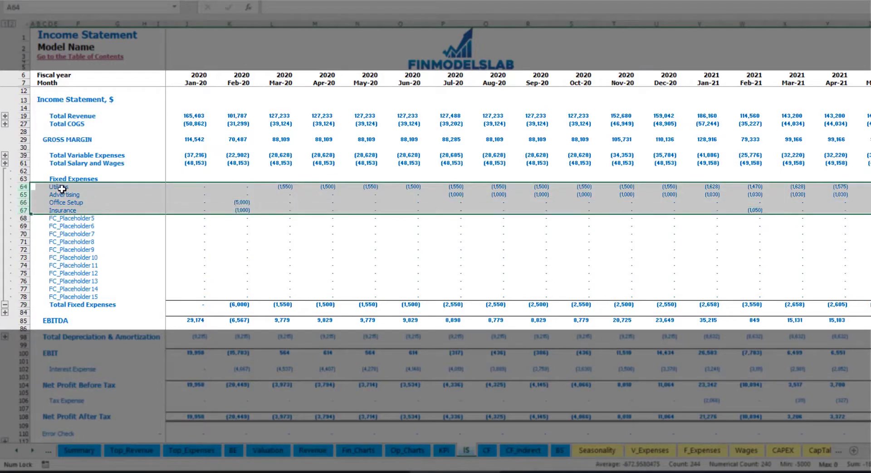
left_click_drag(55, 187, 58, 297)
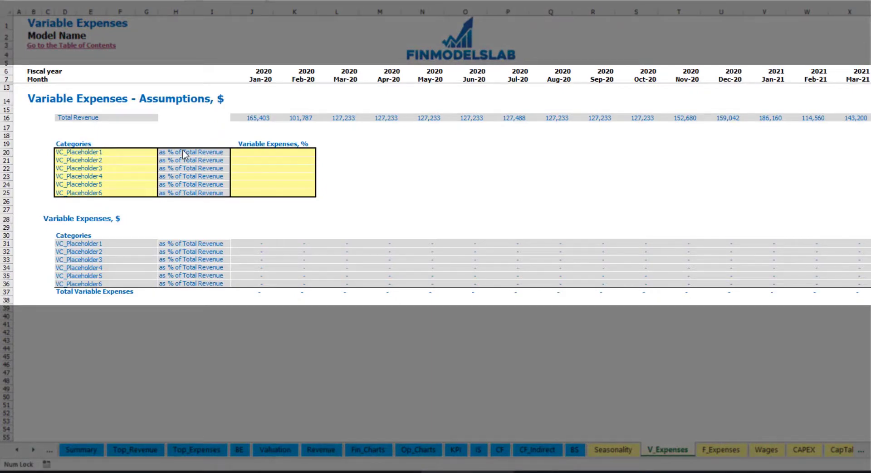
- Name the first variable expense category Bank fees and set it to 2.5% of total revenue
left_click(94, 153)
type("Ba")
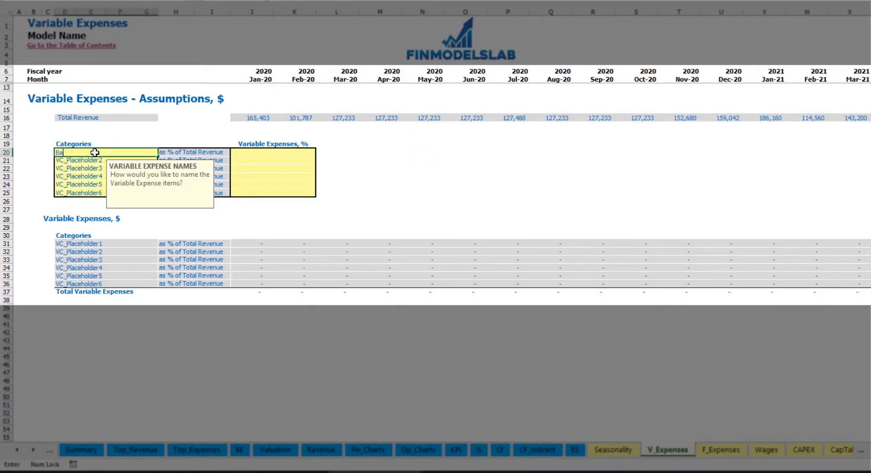
type("nk fees")
key("Return")
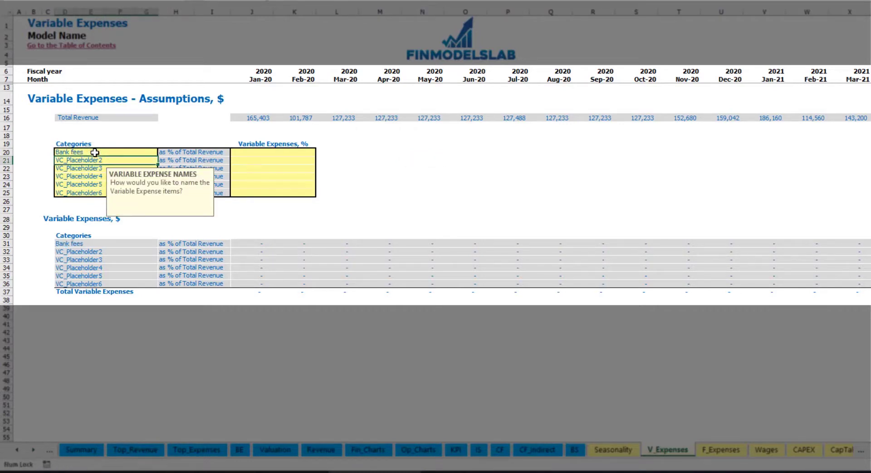
left_click(256, 153)
type("2.5")
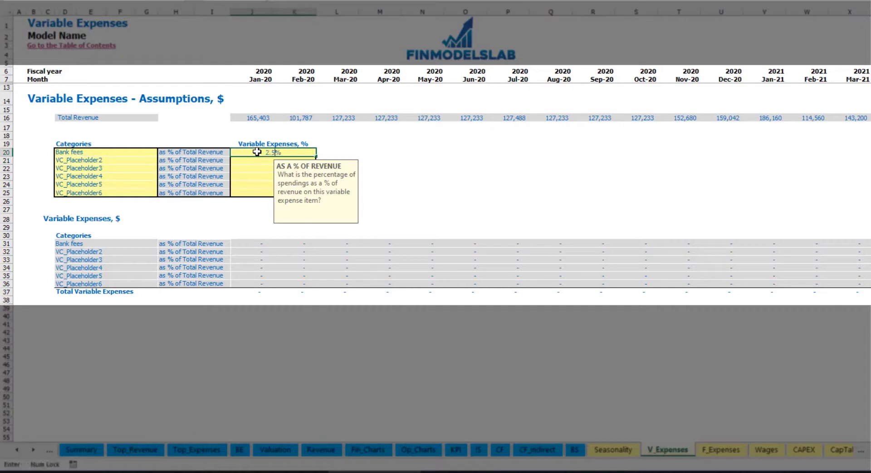
key("Return")
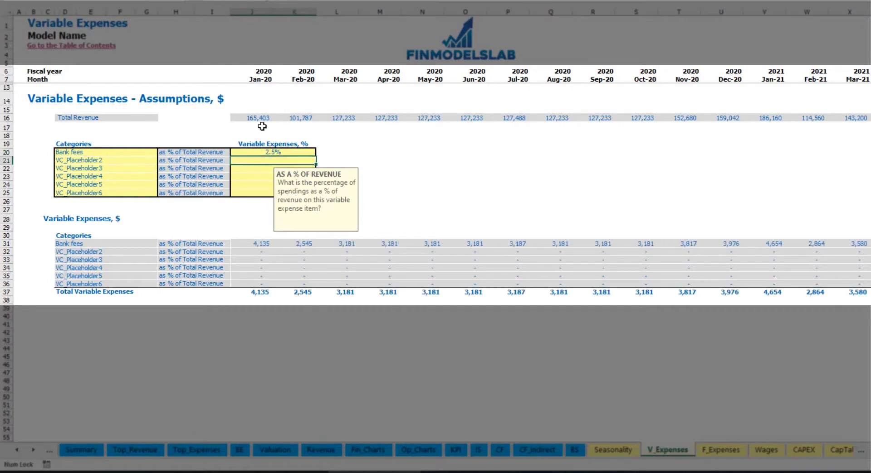
- Compare the monthly Total Revenue figures with the calculated Bank fees amounts on the Variable Expenses sheet
left_click_drag(256, 119, 679, 121)
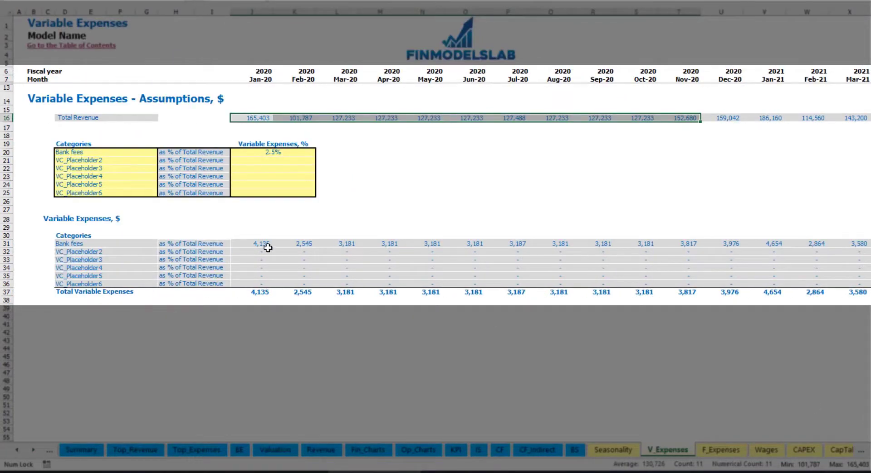
left_click(262, 246)
left_click(340, 244)
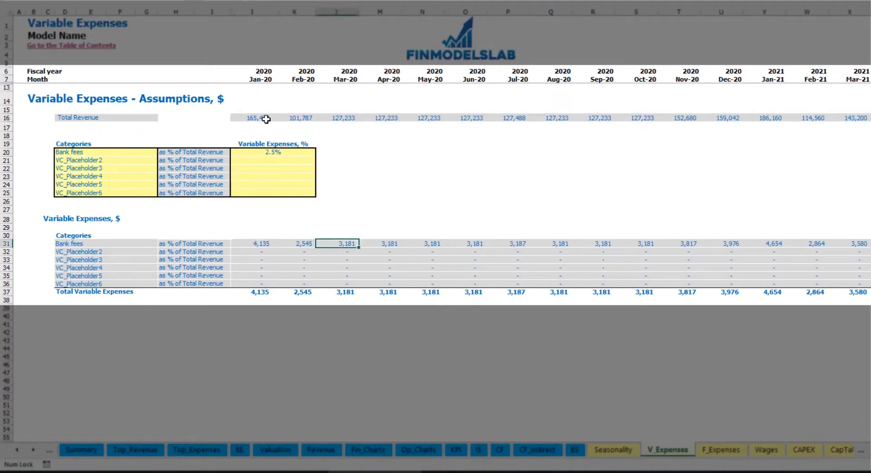
- Name the second variable expense category Other Var Exp and set it to 5.0% of total revenue
left_click(110, 162)
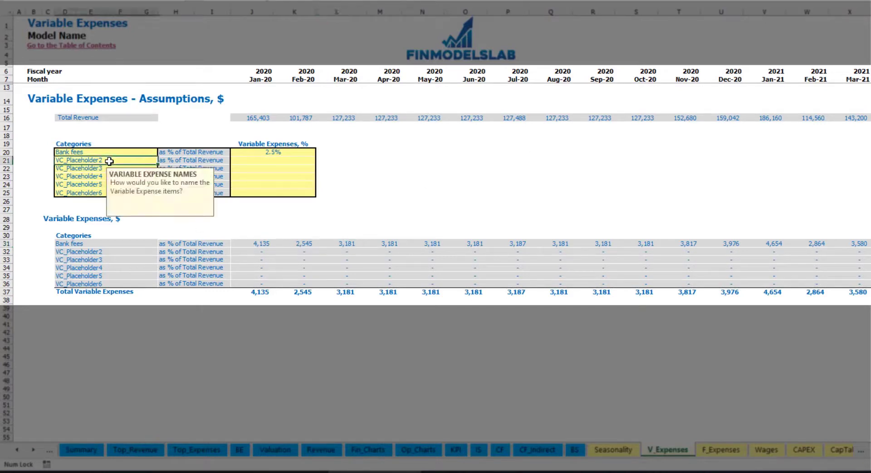
type("Other Var E")
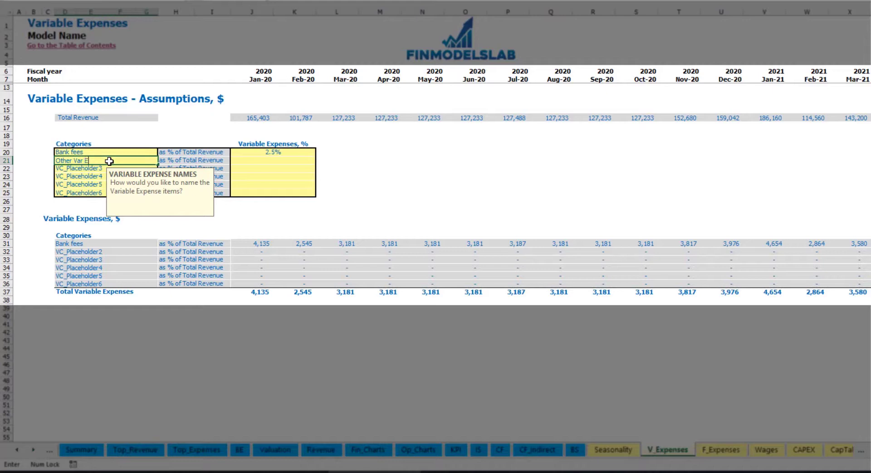
key("Return")
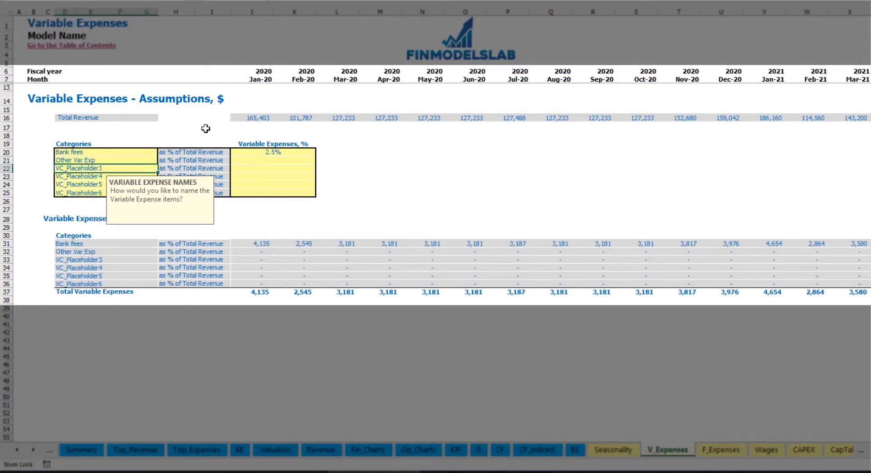
left_click(264, 160)
type("3")
key("Return")
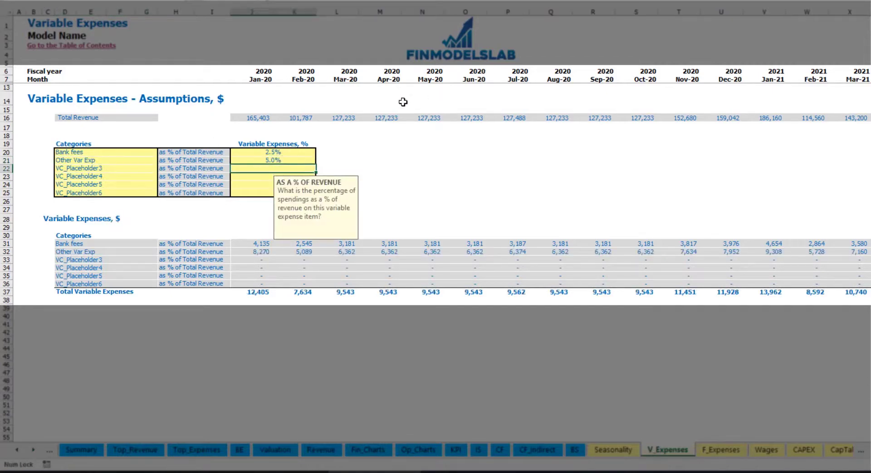
- Name the third variable expense category Direct Labor and set it to 15% of total revenue
left_click(138, 169)
type("D")
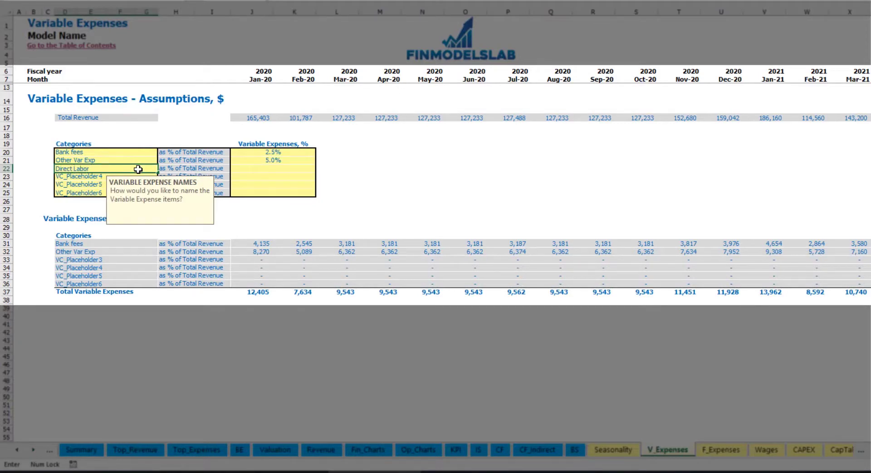
type("irect Labor")
key("Return")
left_click(256, 170)
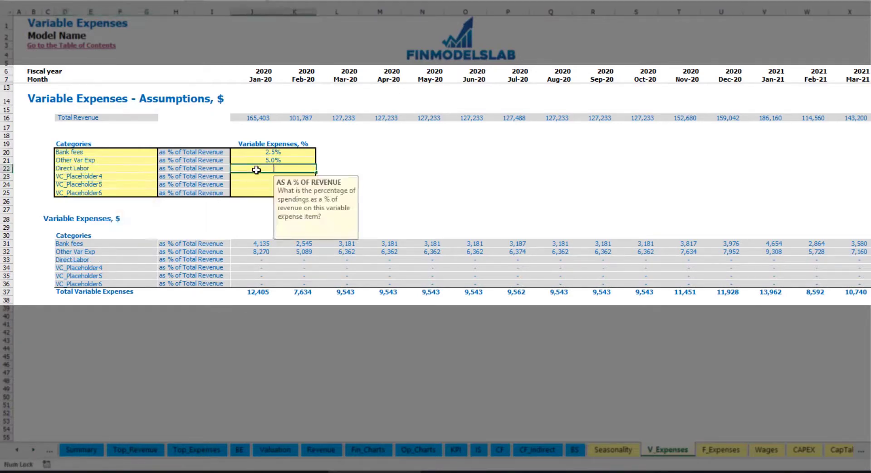
type("15")
left_click(253, 242)
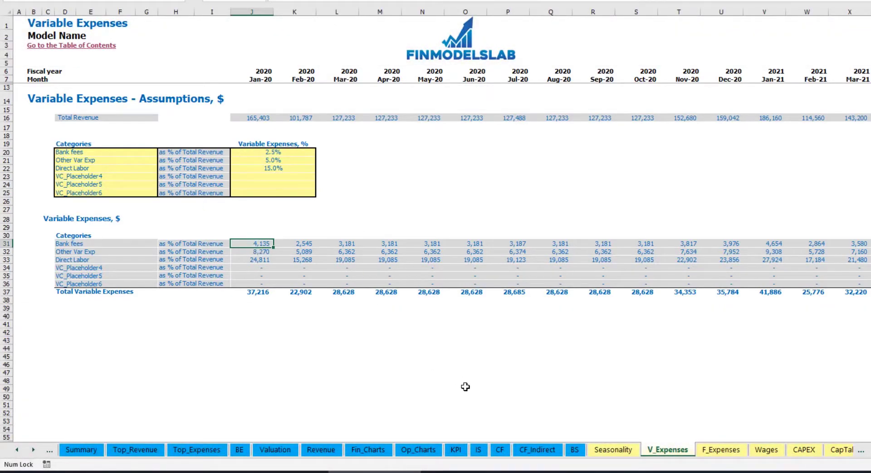
- Expand the Total Variable Expenses group in the Income Statement and review the monthly amounts of its categories
left_click(479, 451)
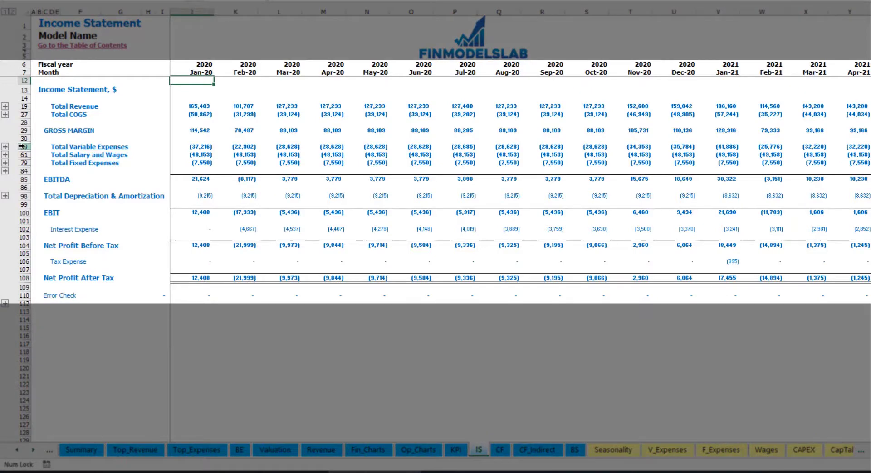
left_click(24, 146)
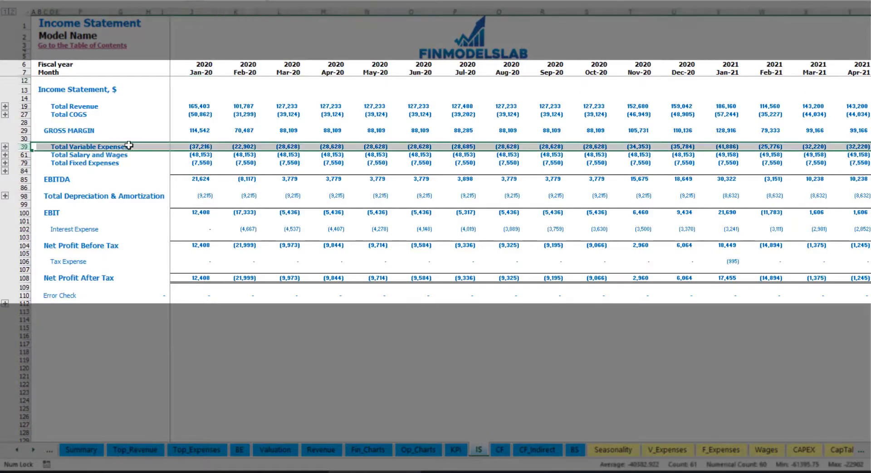
left_click(5, 146)
left_click_drag(35, 163, 35, 198)
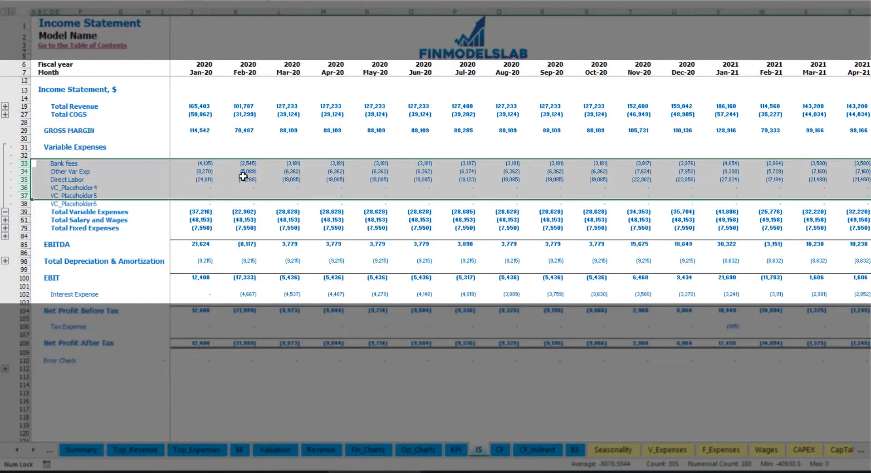
left_click(210, 162)
left_click(311, 163)
left_click_drag(51, 164, 58, 202)
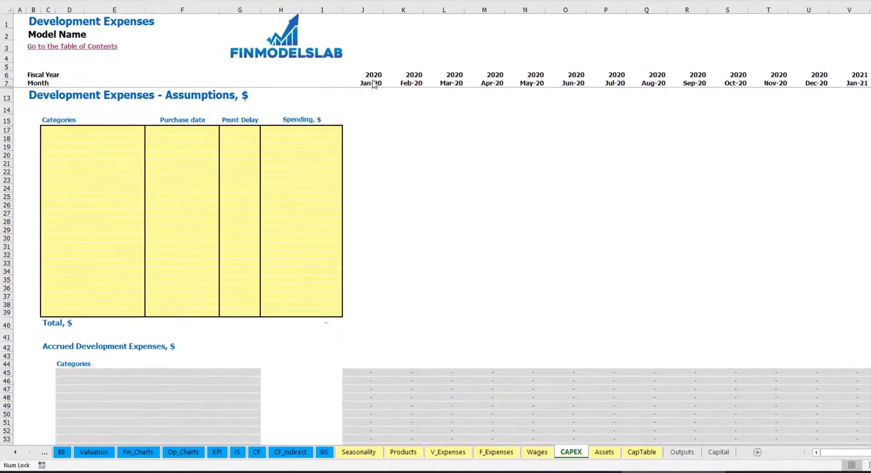
- Add the development expense category Office dev on the CAPEX sheet with purchase date Feb-20 and spending of 10,000
left_click(118, 130)
type("Office ")
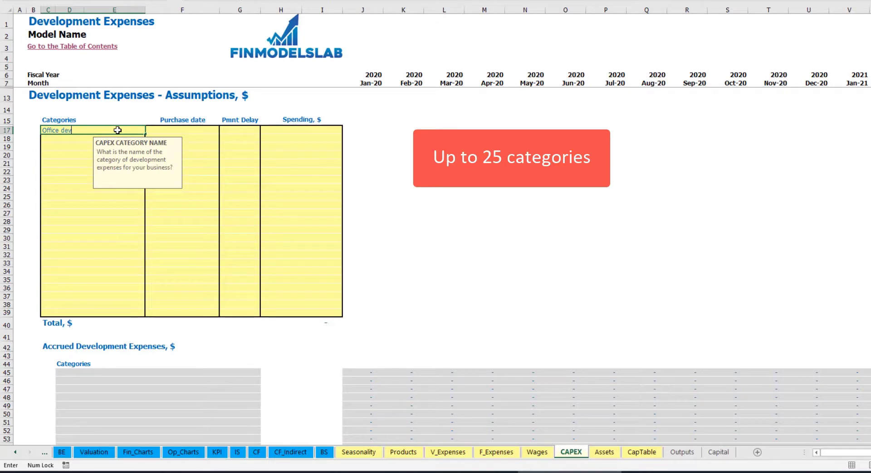
type("dev")
left_click(183, 130)
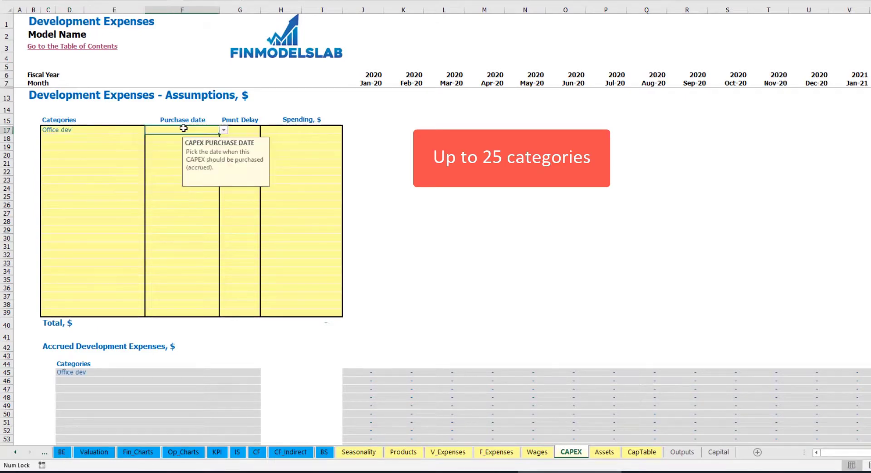
left_click(223, 130)
left_click(200, 146)
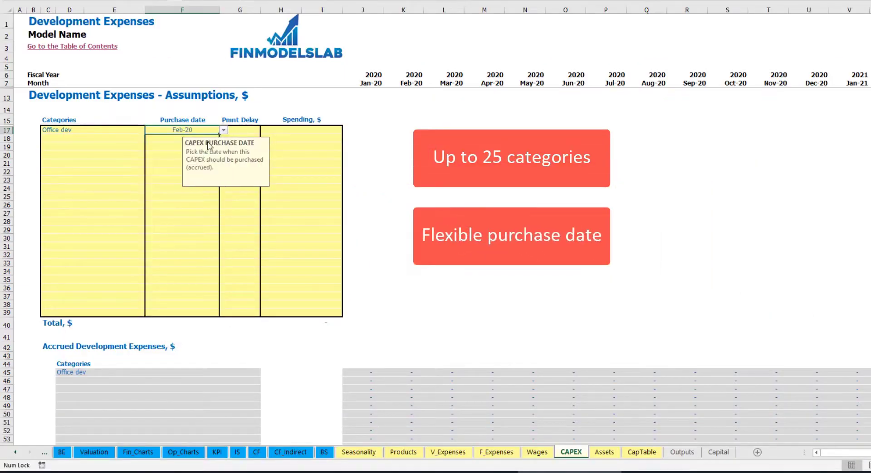
left_click(289, 128)
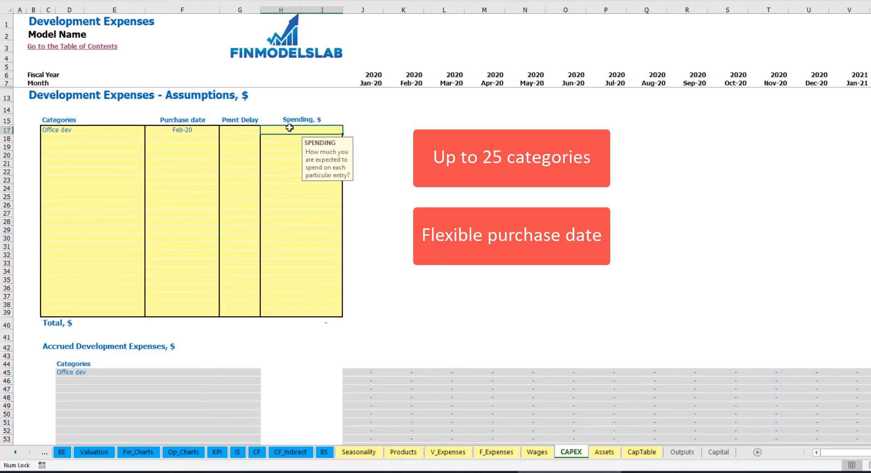
type("10000")
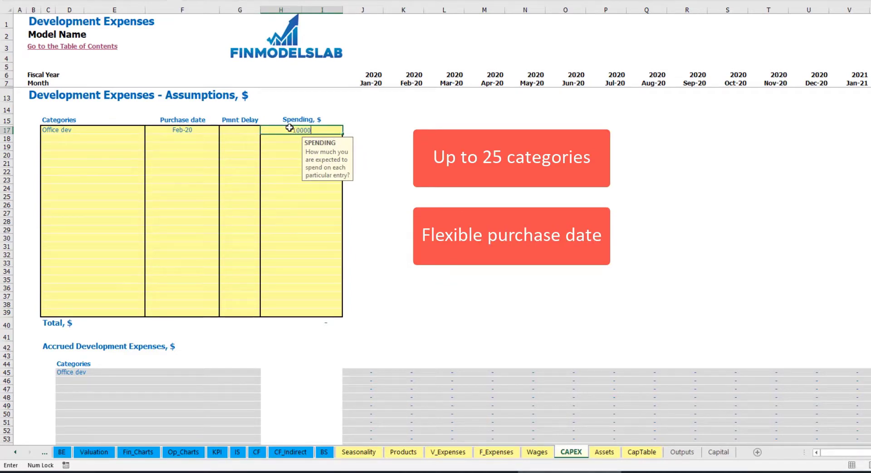
key("Return")
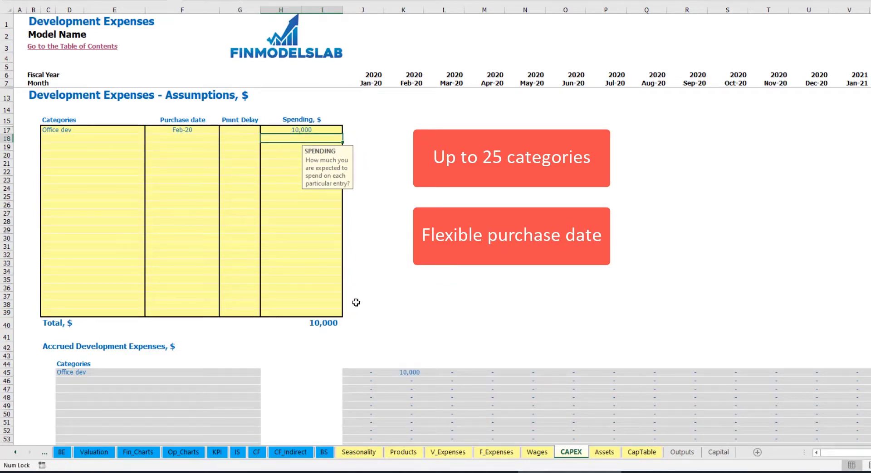
- Set the payment delay of the Office dev development expense to 2M
left_click(244, 131)
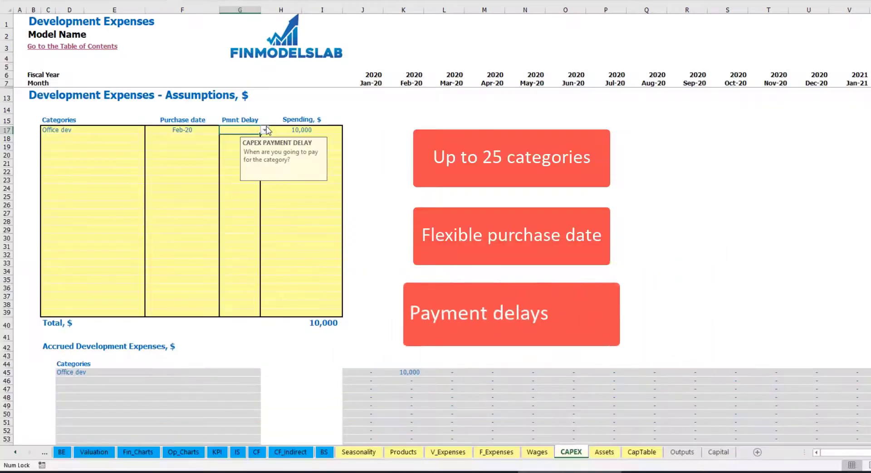
left_click(264, 130)
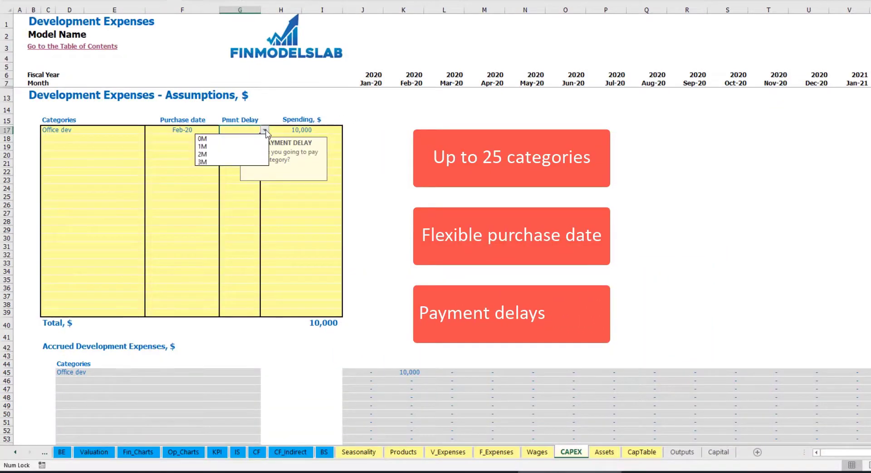
left_click(235, 155)
left_click(431, 156)
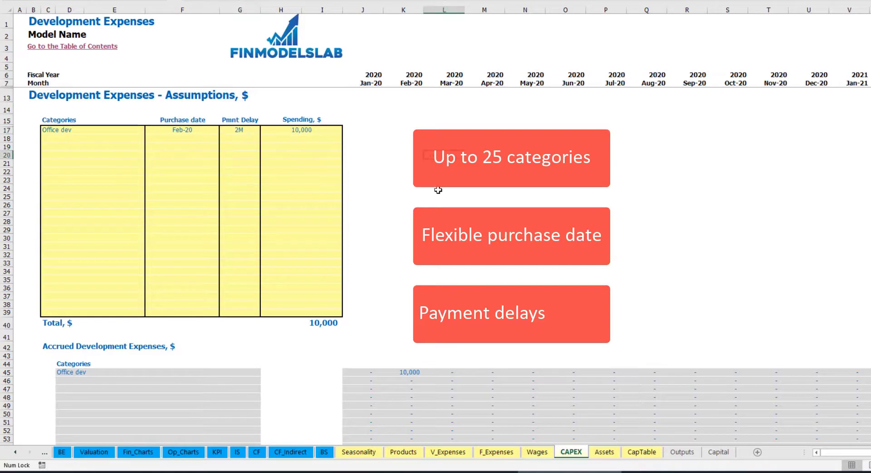
- Check the Office dev amount in the accrued and paid development expense tables, then the Summary balances beneath them
left_click(410, 373)
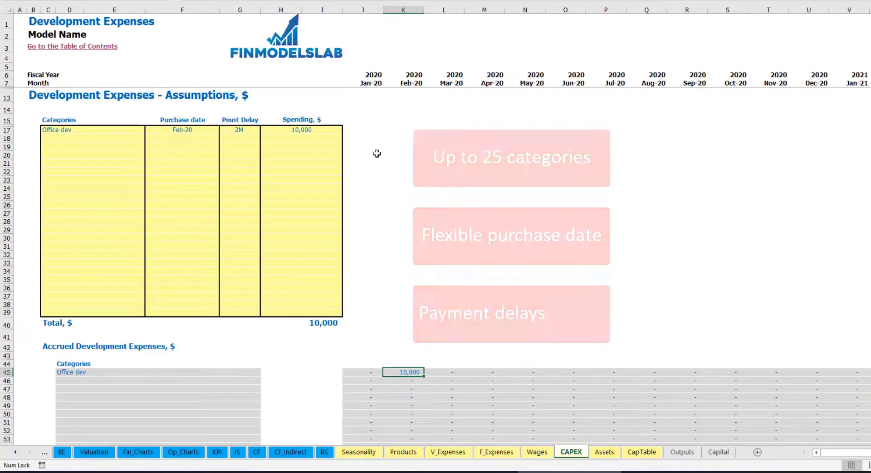
scroll(409, 198, "down", 7)
scroll(409, 198, "down", 3)
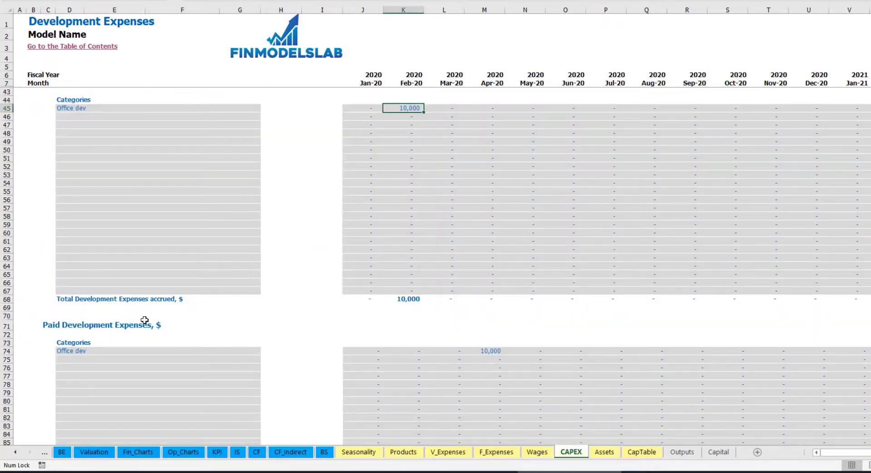
left_click(484, 352)
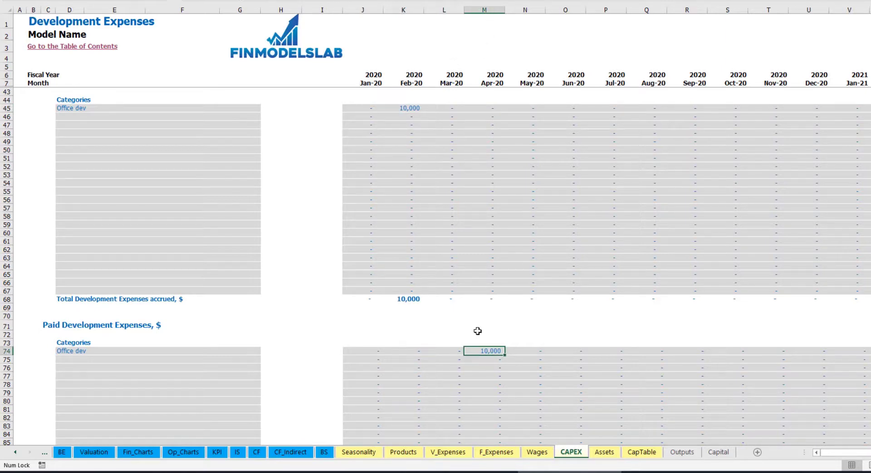
scroll(468, 349, "down", 13)
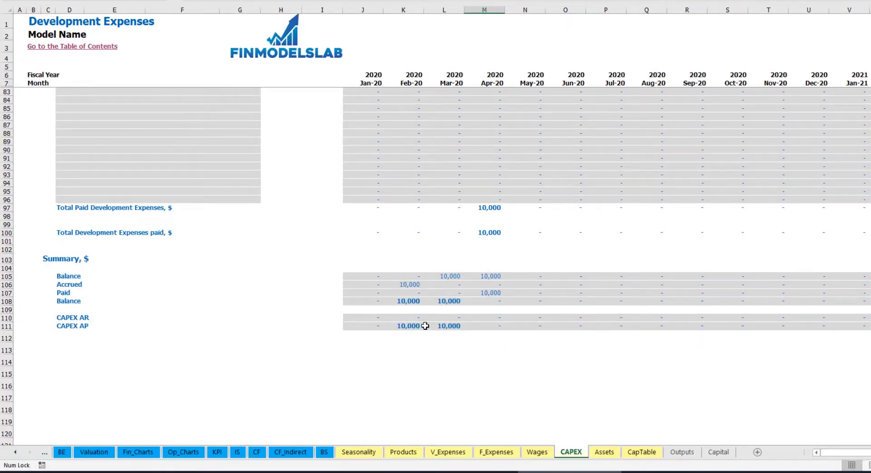
- Add the development expense category Other dev exp below Office dev with purchase date Mar-20
scroll(447, 266, "up", 20)
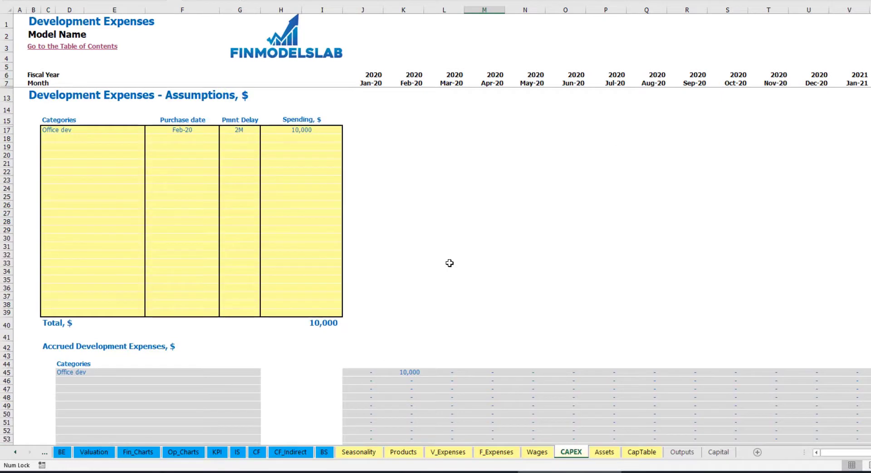
left_click(78, 137)
type("Other dev")
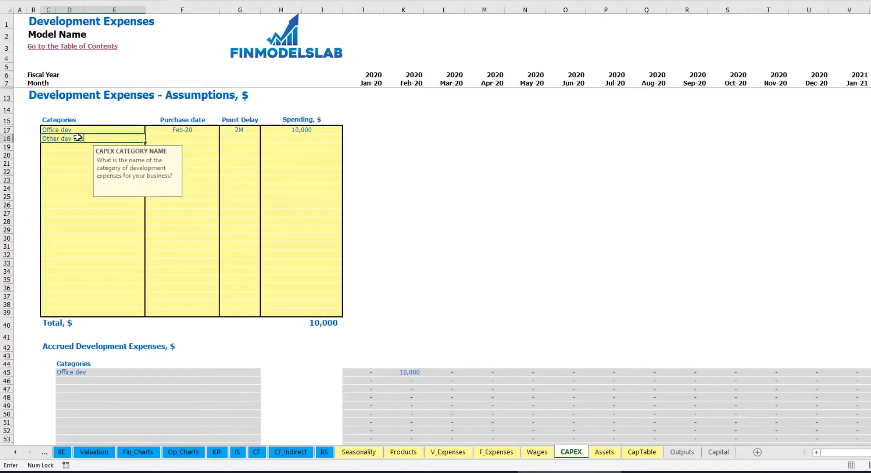
type(" exp")
key("Return")
left_click(205, 135)
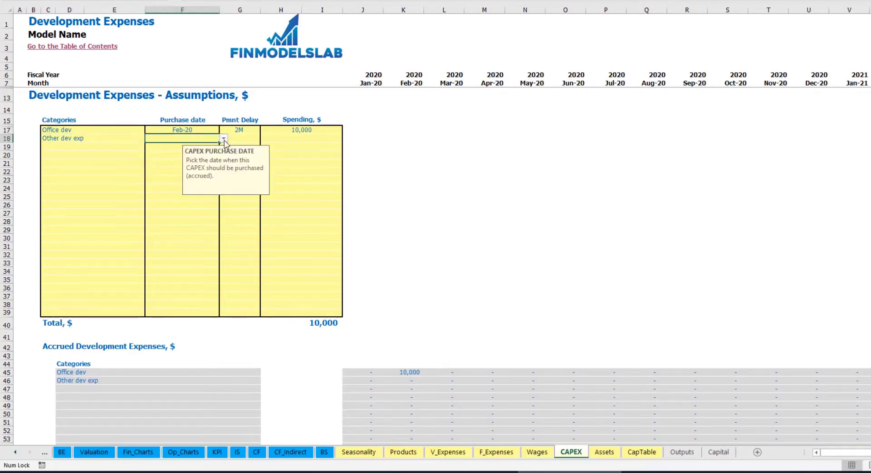
left_click(223, 139)
left_click(150, 162)
- Set the spending of Other dev exp to 5,000 and its payment delay to 0M
left_click(288, 141)
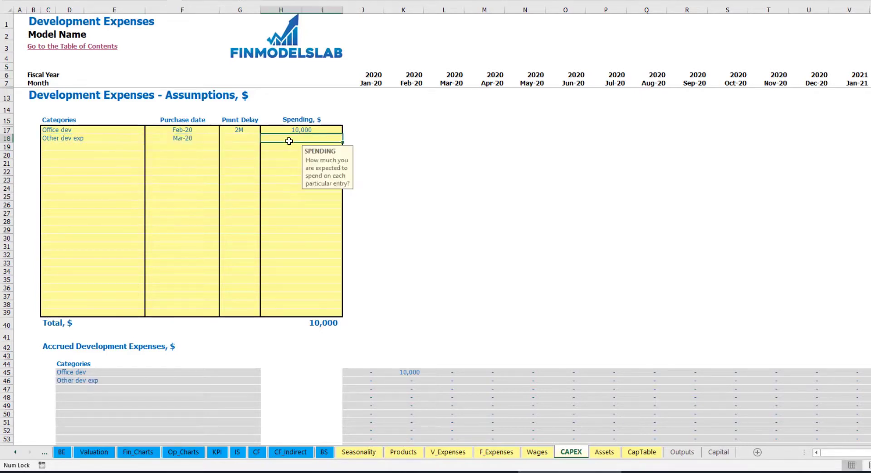
type("5,")
type("000")
key("Return")
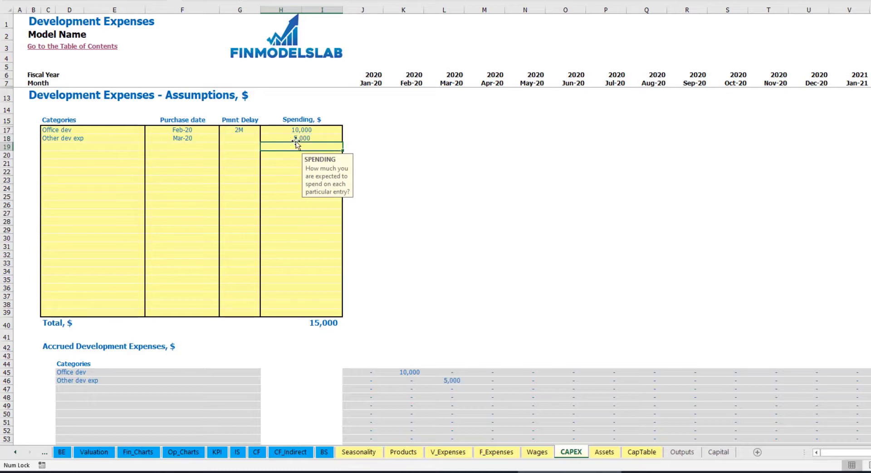
left_click(248, 141)
left_click(265, 138)
left_click(247, 150)
- Check the Other dev exp amount in the accrued and paid development expense tables
scroll(423, 307, "down", 3)
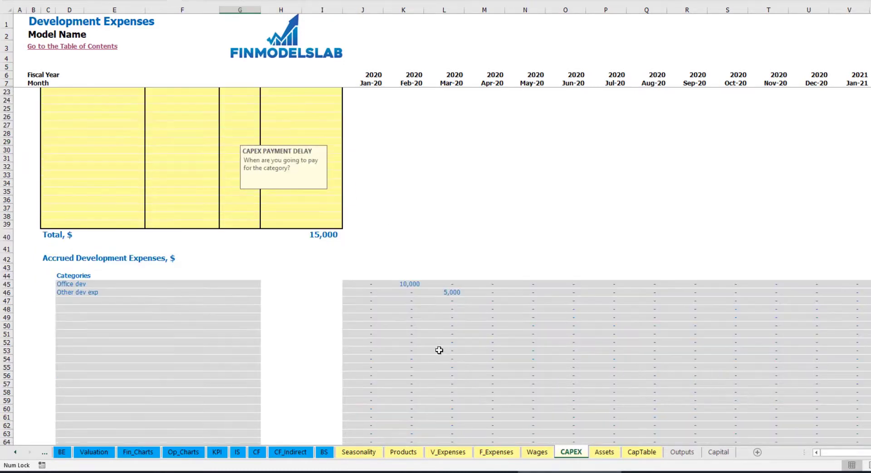
left_click(453, 294)
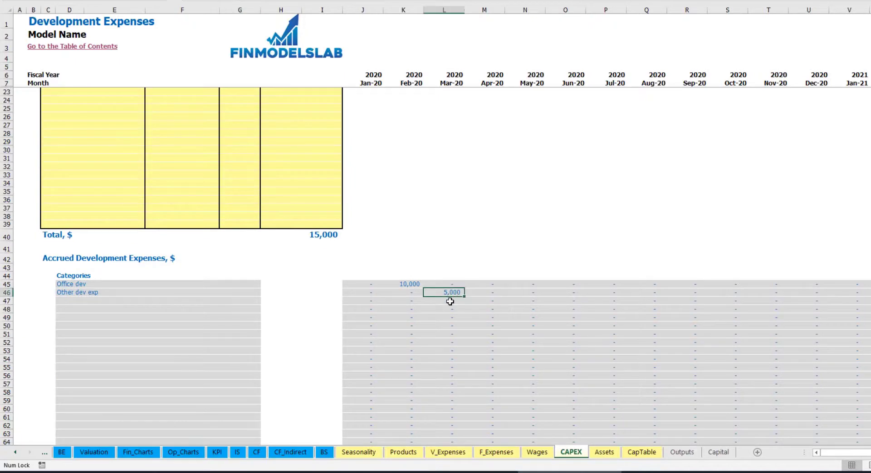
scroll(445, 248, "down", 10)
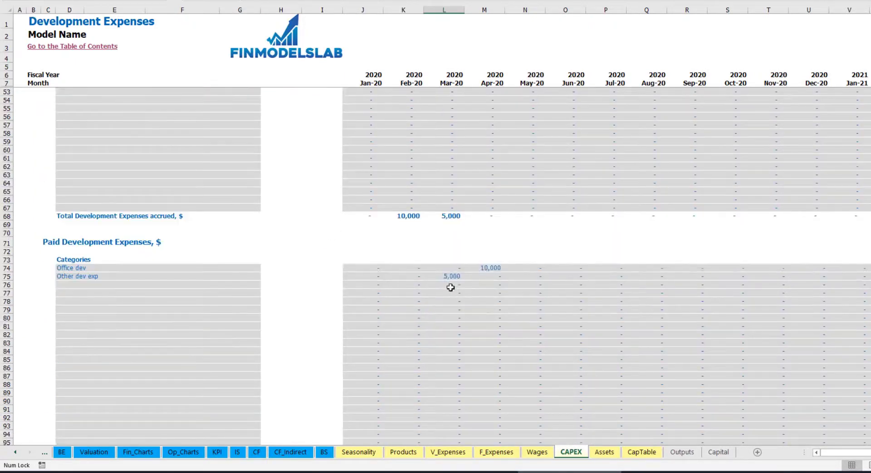
scroll(448, 277, "up", 13)
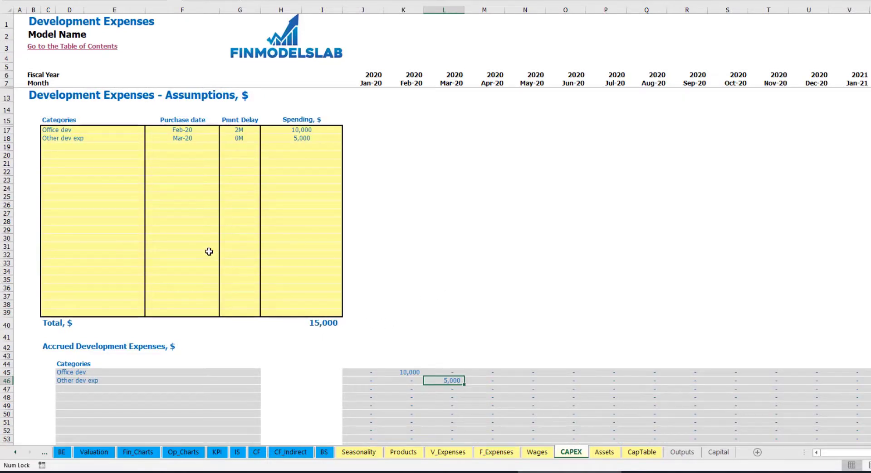
- On the Assets sheet, review the book depreciation, capital expenditure and closing net book value of the Development Expenses category
left_click(604, 452)
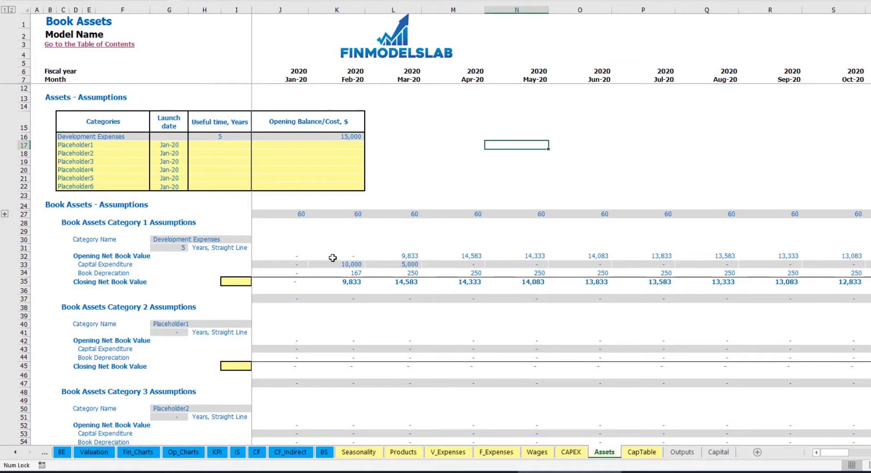
left_click(24, 273)
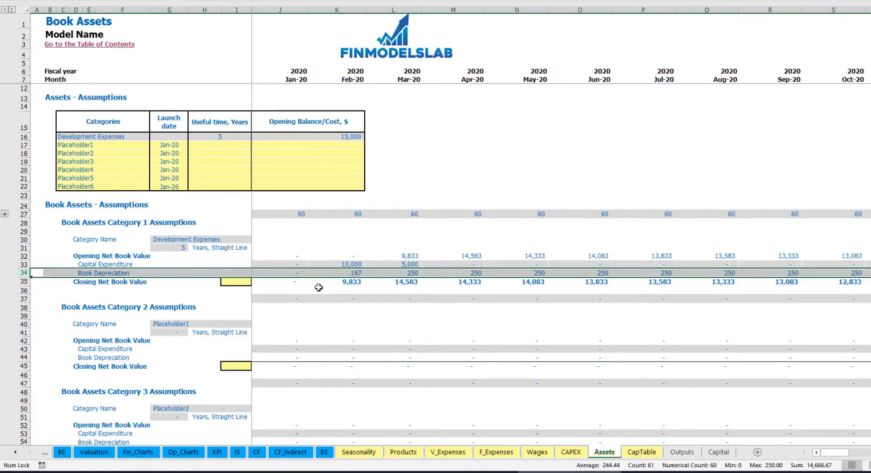
left_click_drag(279, 265, 496, 261)
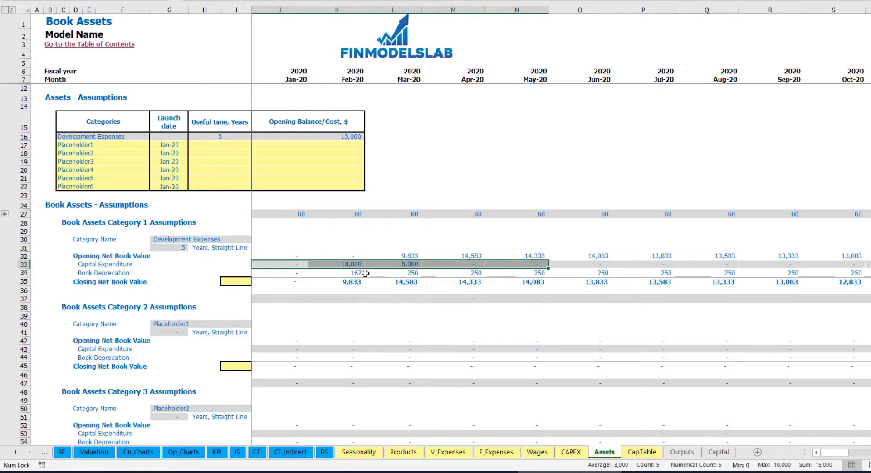
left_click(293, 282)
left_click_drag(336, 283, 555, 285)
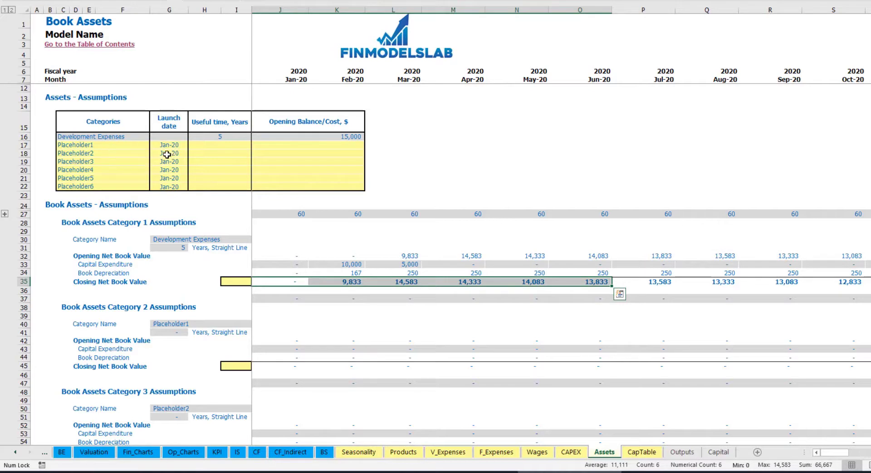
- Rename asset category Placeholder1 as Other assets, with a useful time of 10 years and an opening cost of 25,000
left_click(116, 142)
type("Other assets")
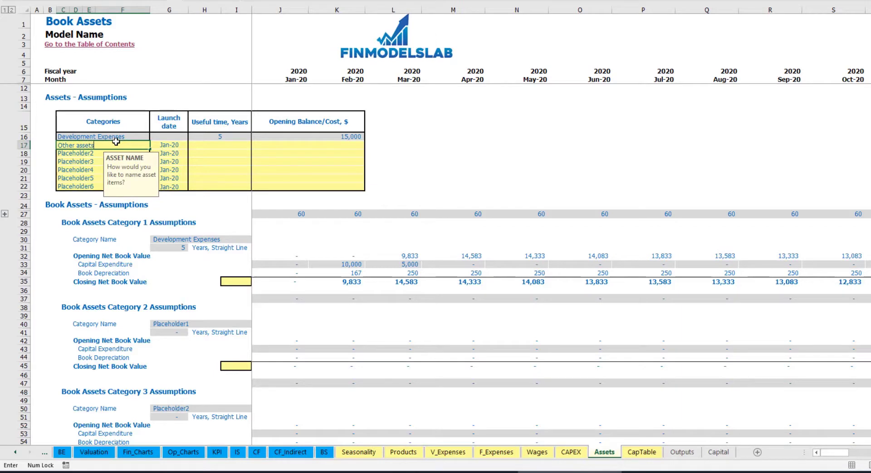
key("Return")
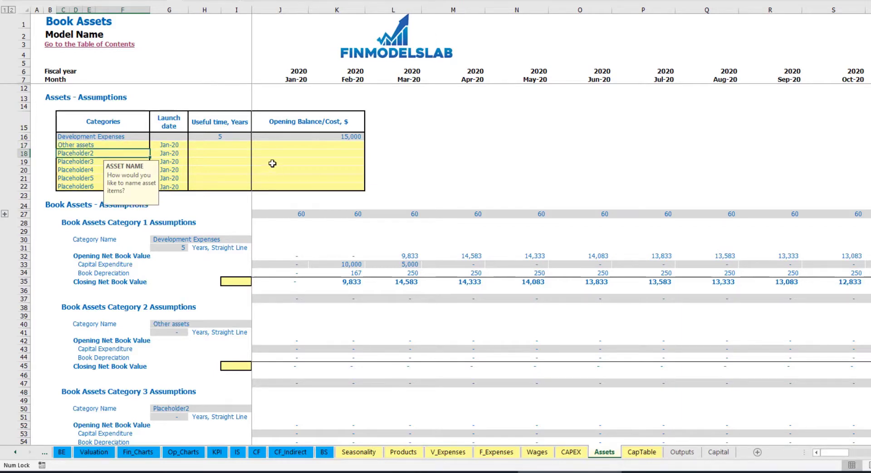
left_click(242, 144)
type("10")
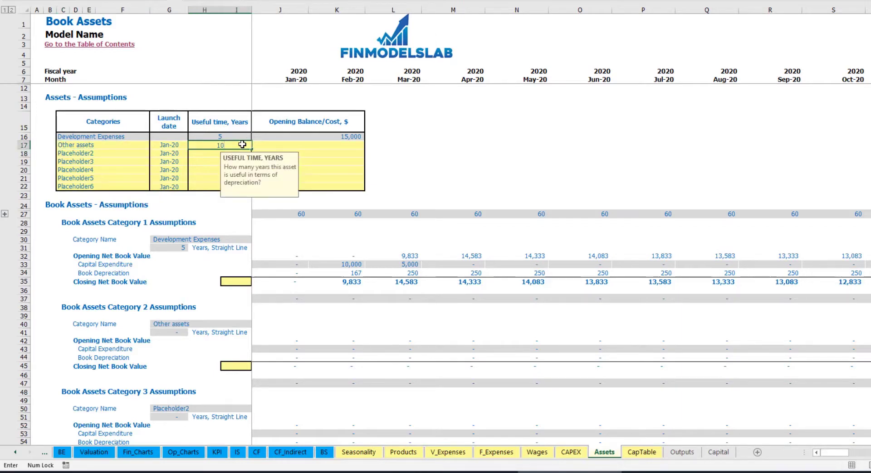
key("Return")
left_click(311, 146)
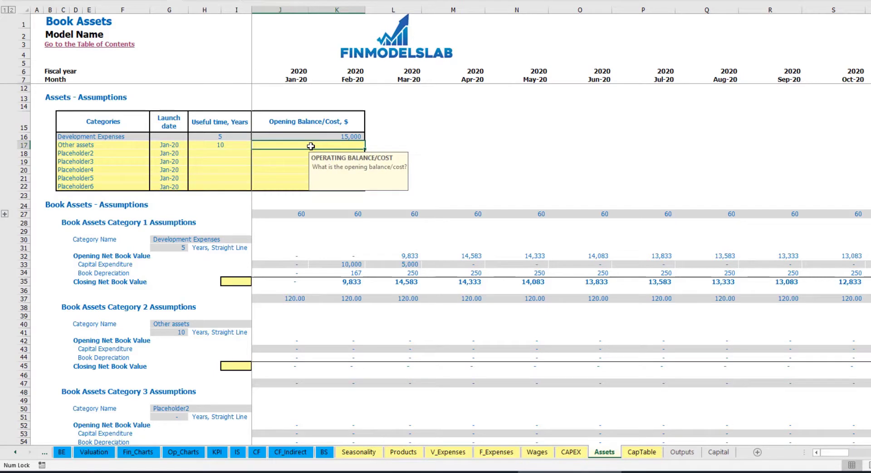
type("25,000")
key("Return")
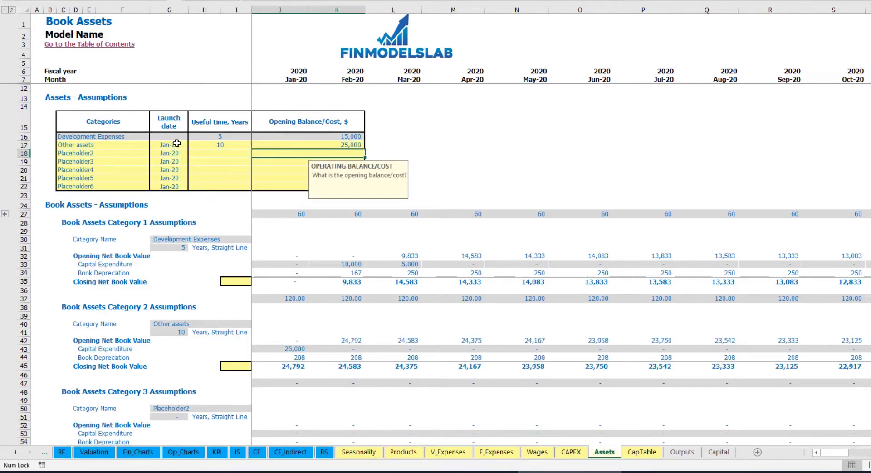
- Set the launch date of Other assets to Apr-20
left_click(187, 144)
left_click(191, 144)
left_click(171, 182)
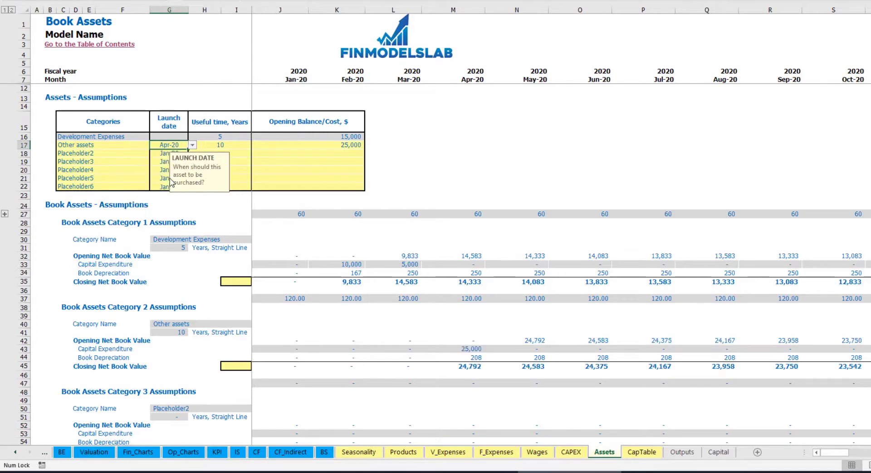
- Review the capital expenditure, book depreciation and closing net book value of Other assets from Apr-20 onward
left_click(473, 350)
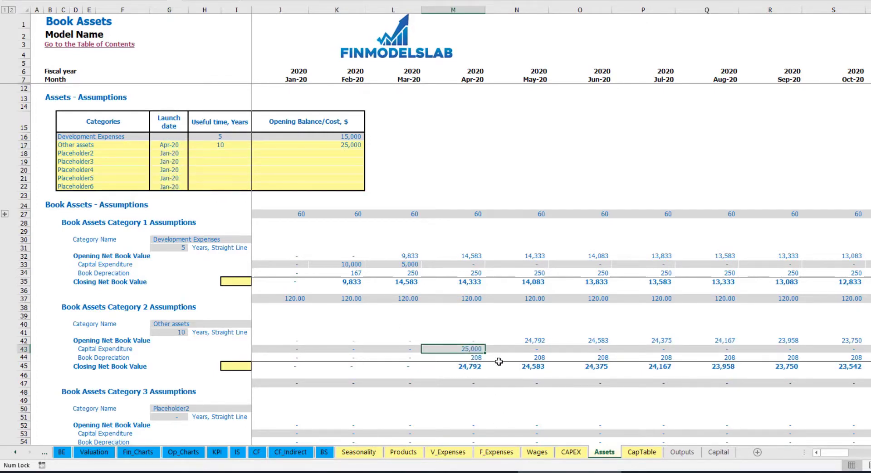
left_click_drag(476, 357, 645, 356)
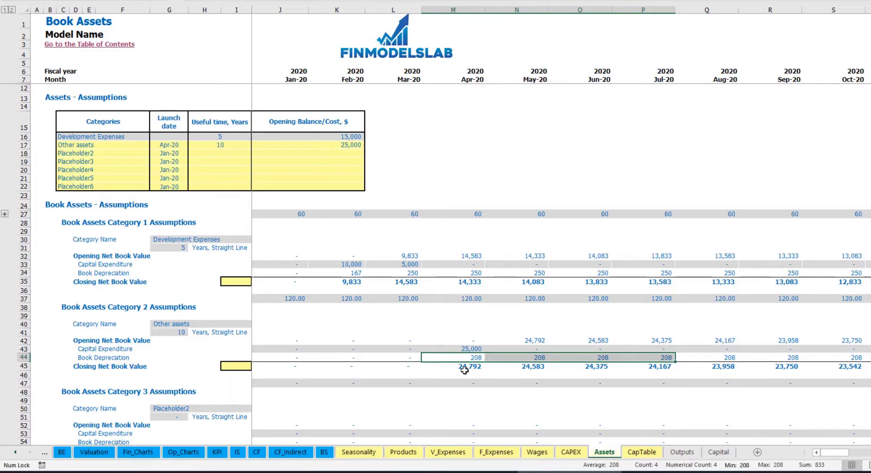
left_click_drag(476, 369, 685, 366)
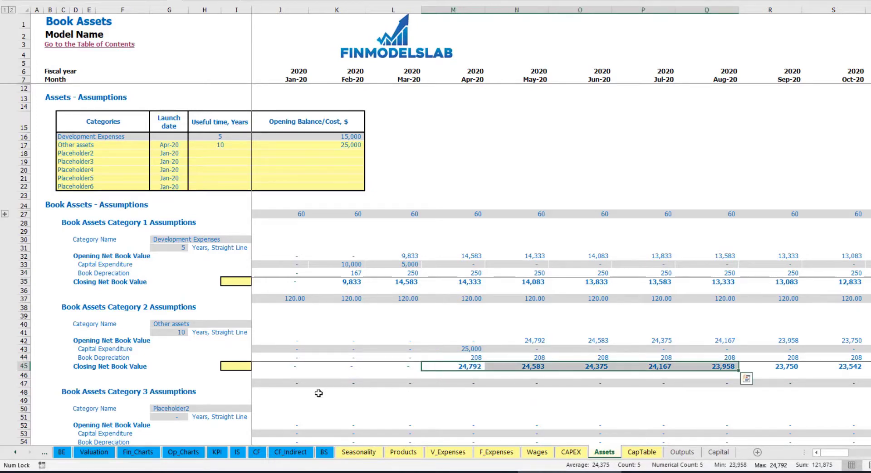
- Trace the assets through the Income Statement, Cash Flow Statement and the Balance Sheet rows Fixed Assets, CAPEX Prepayment and CAPEX Payable
left_click(237, 452)
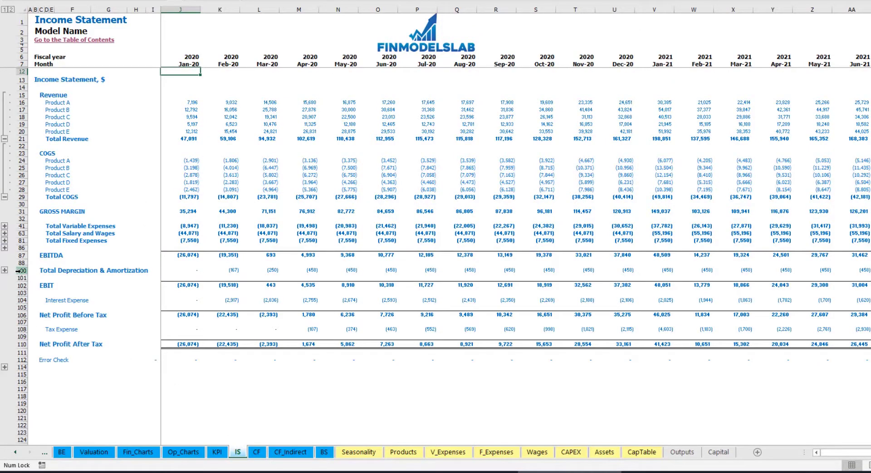
left_click(252, 452)
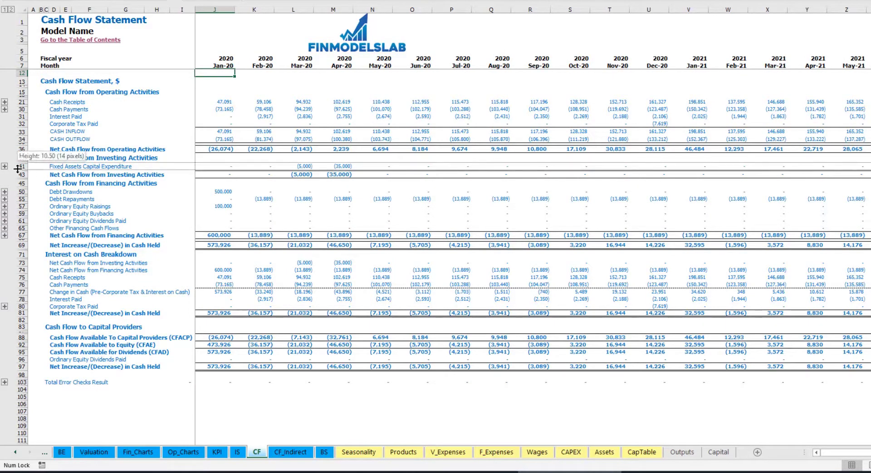
left_click(323, 452)
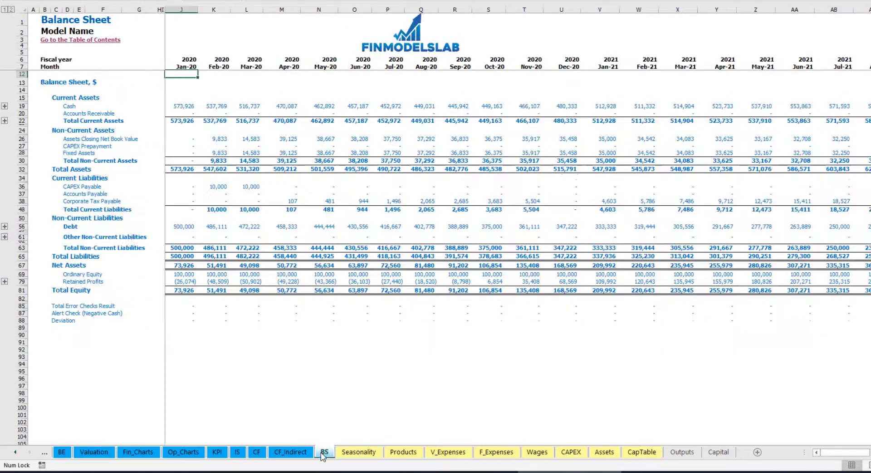
left_click(22, 153)
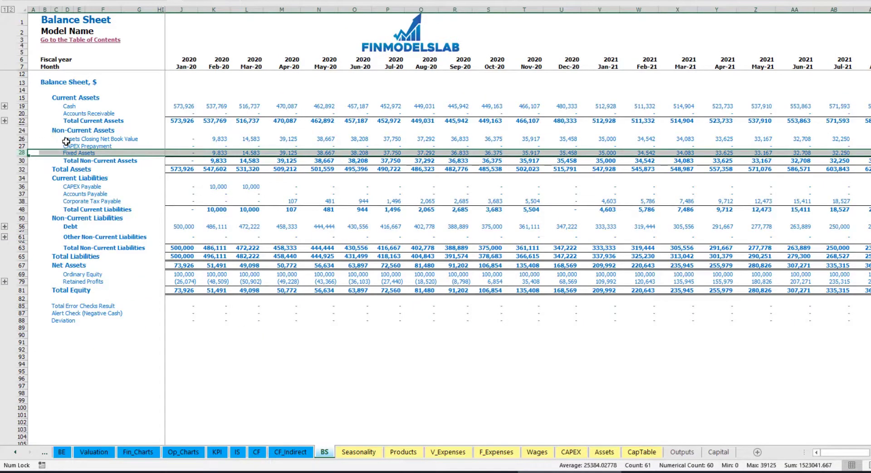
left_click(20, 146)
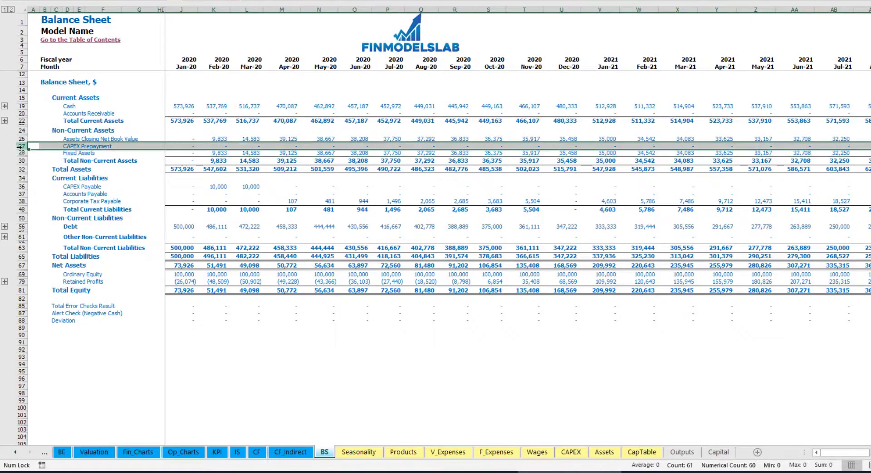
left_click(21, 187)
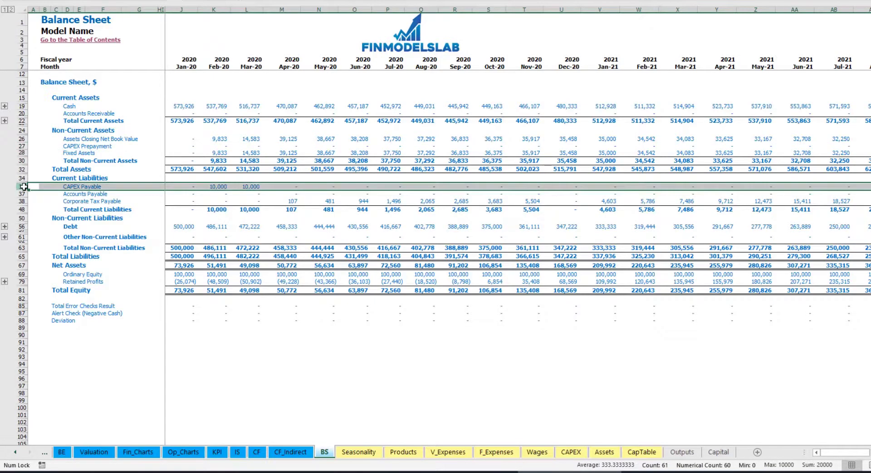
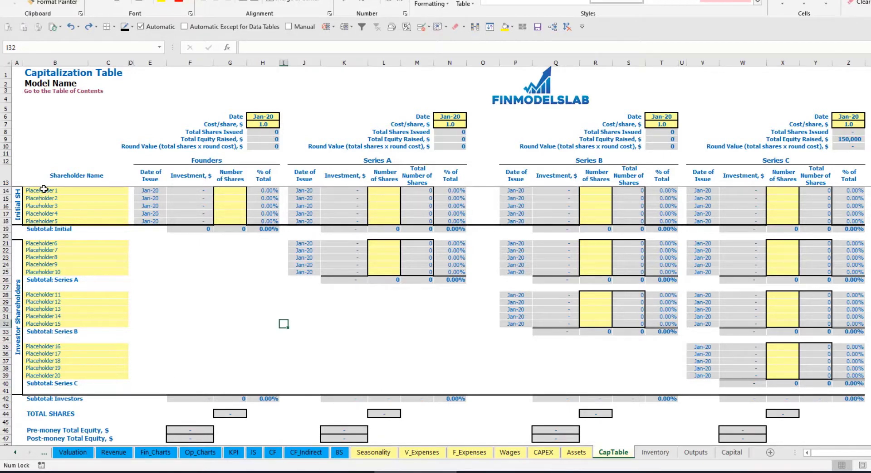
- Name the first two initial shareholders in the Capitalization Table Founder 1 and Founder 2
left_click(43, 190)
type("Founder")
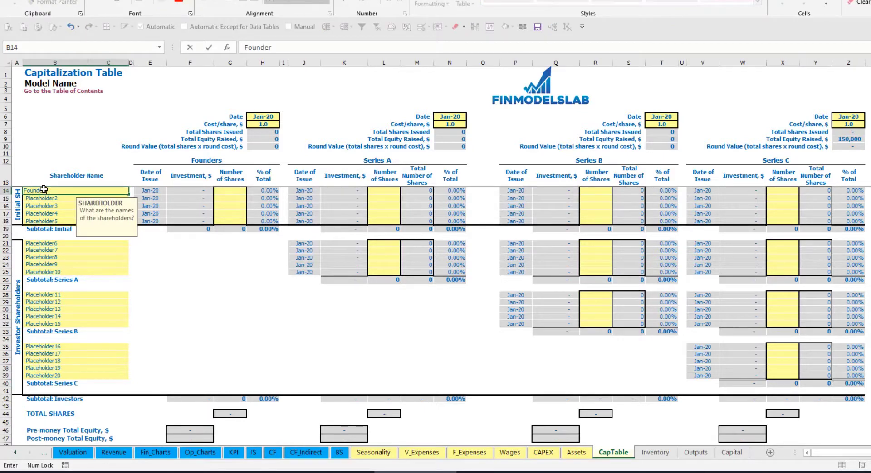
key("ctrl+Return")
key("ctrl+c")
key("Down")
key("ctrl+v")
key("Escape")
left_click(288, 48)
key("BackSpace")
type("2")
key("Return")
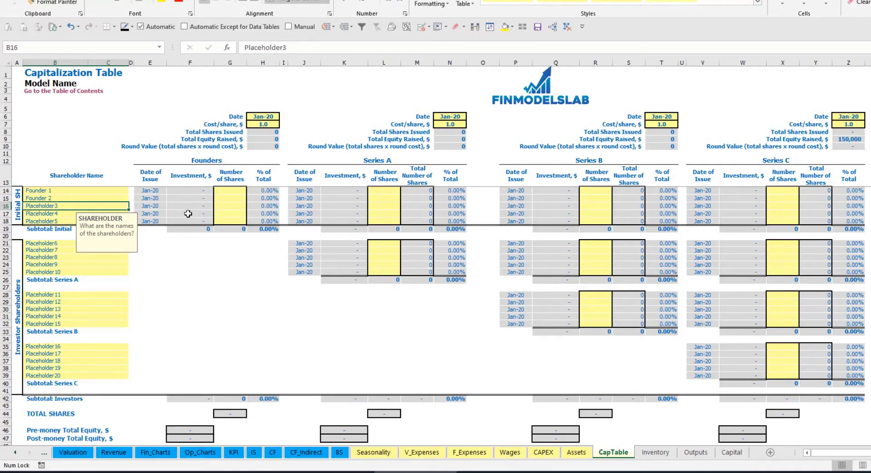
- Issue 10,000 founder shares to Founder 1 and 20,000 to Founder 2
left_click(92, 191)
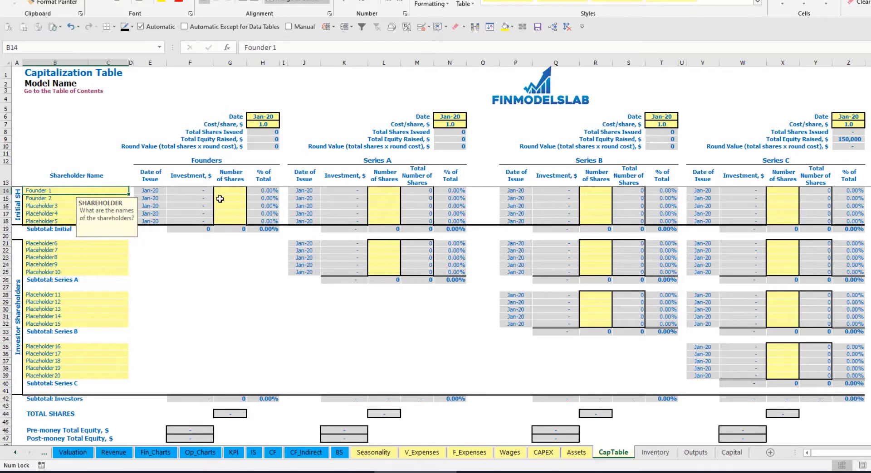
left_click(231, 190)
type("10")
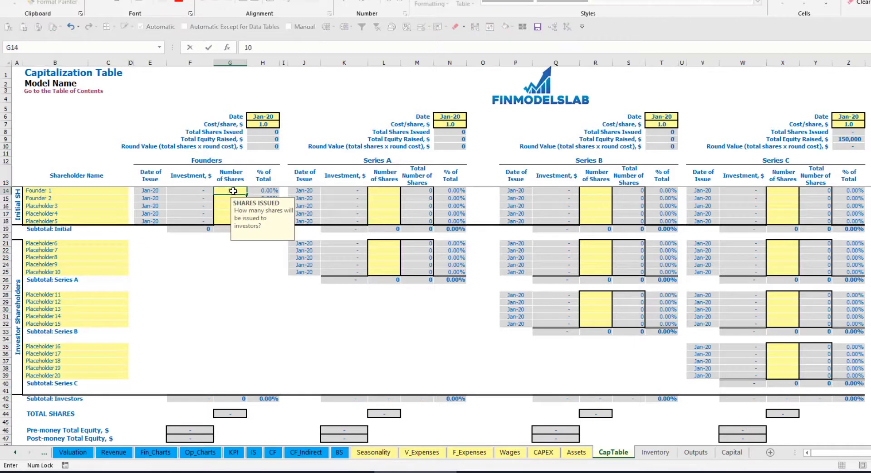
type(",000")
key("Return")
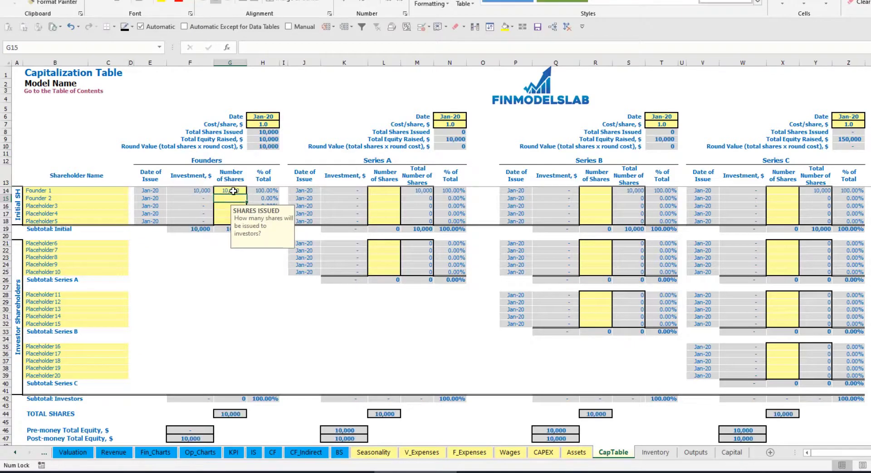
type("20,0")
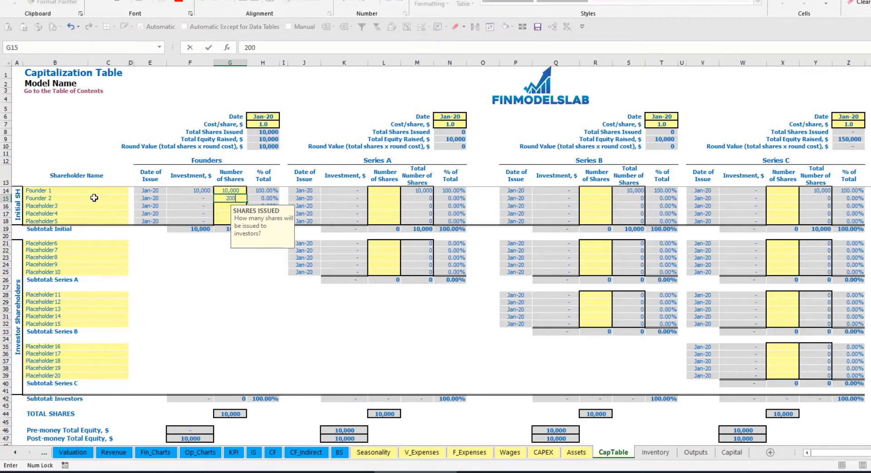
type("00")
key("Return")
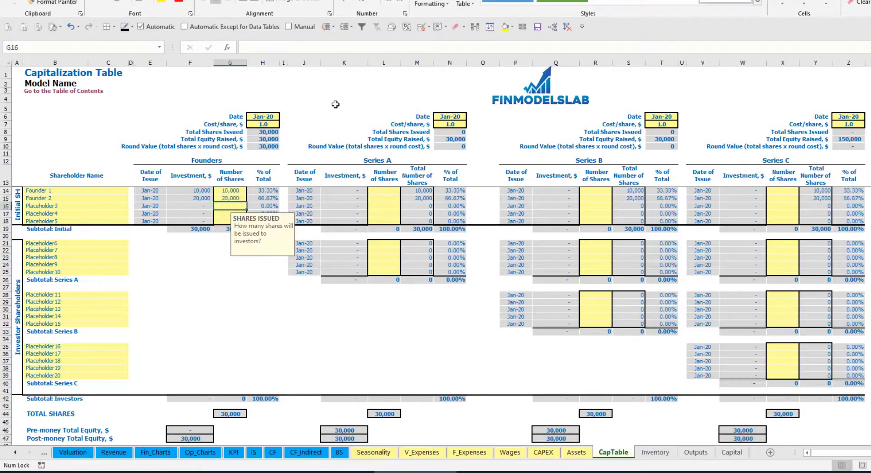
- Set the Founders round's cost per share to 2 and its date to Feb-20
left_click(262, 119)
left_click(254, 126)
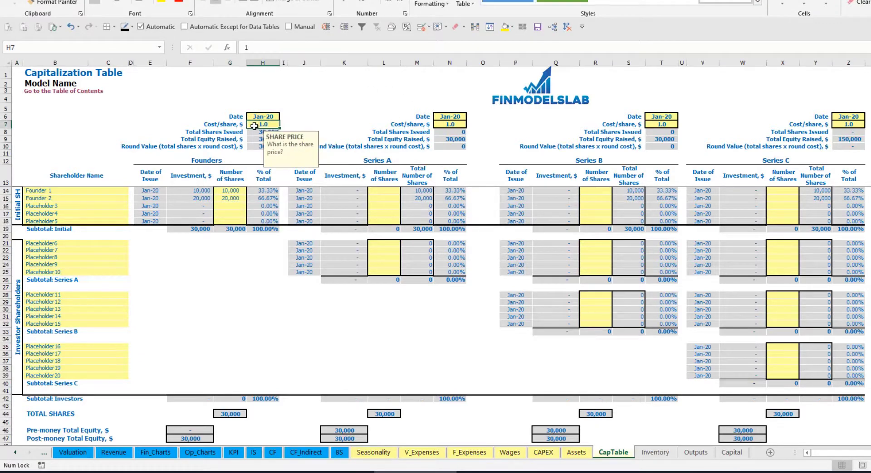
type("2")
key("Return")
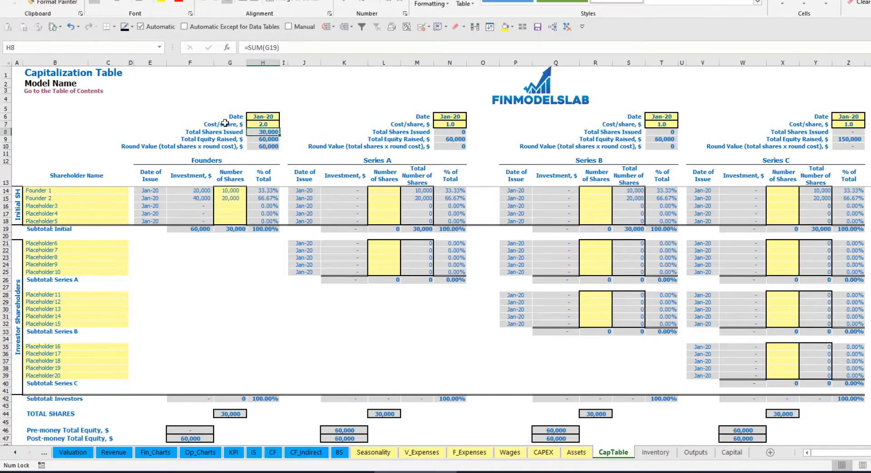
left_click(260, 119)
left_click(283, 117)
left_click(261, 132)
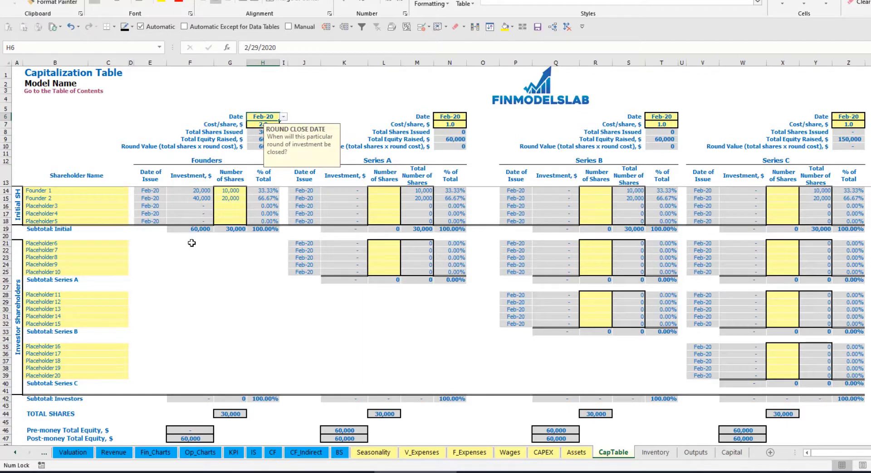
- Review the founders' investments, initial subtotal, post-money total equity and Founder 1's percentage of total shares
left_click(195, 193)
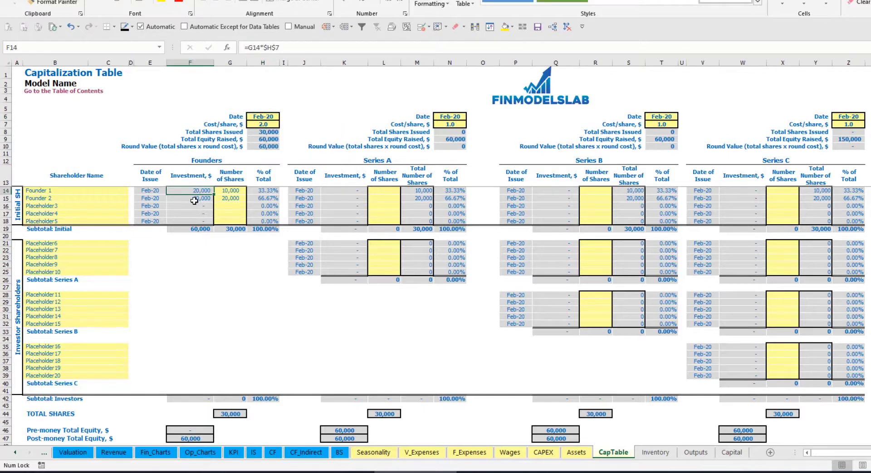
left_click(194, 198)
left_click(194, 230)
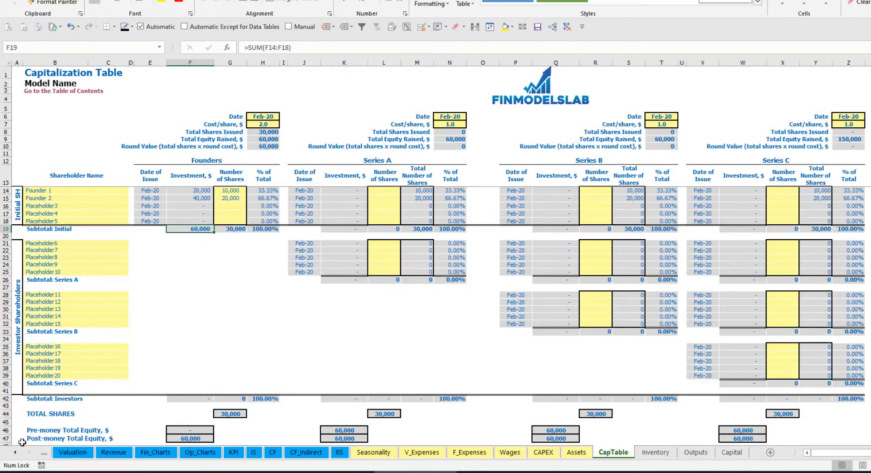
left_click(6, 438)
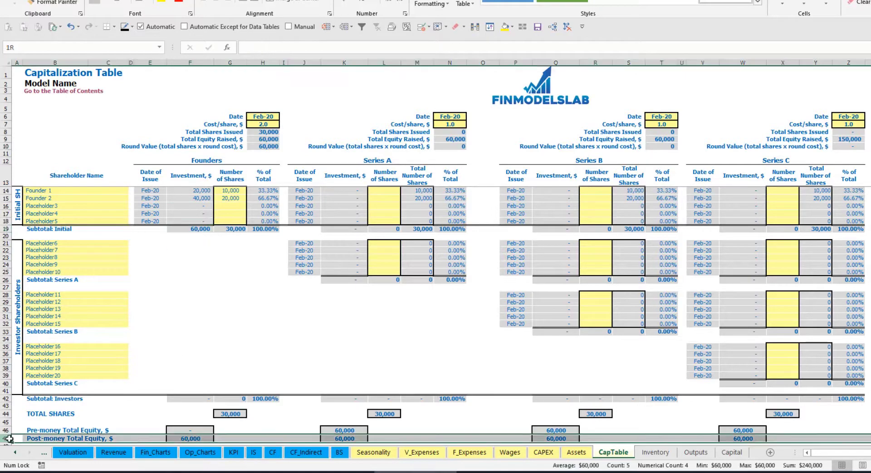
left_click(270, 191)
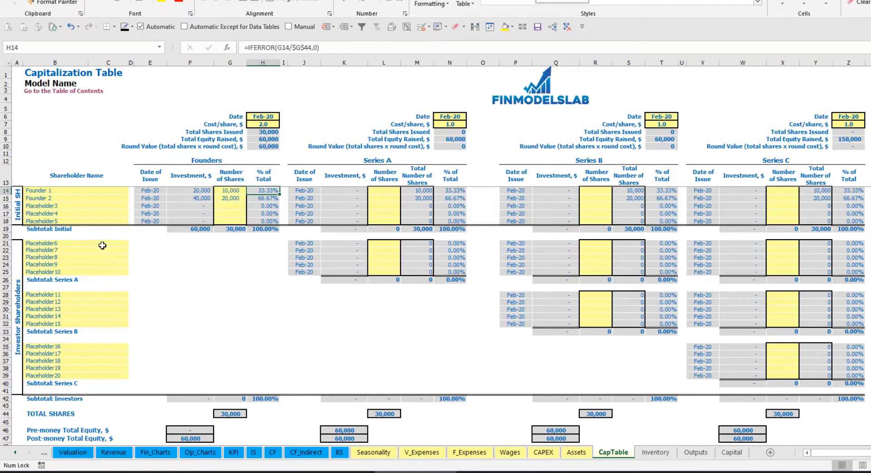
- Name the first Series A investor shareholder Investor 1
left_click(393, 162)
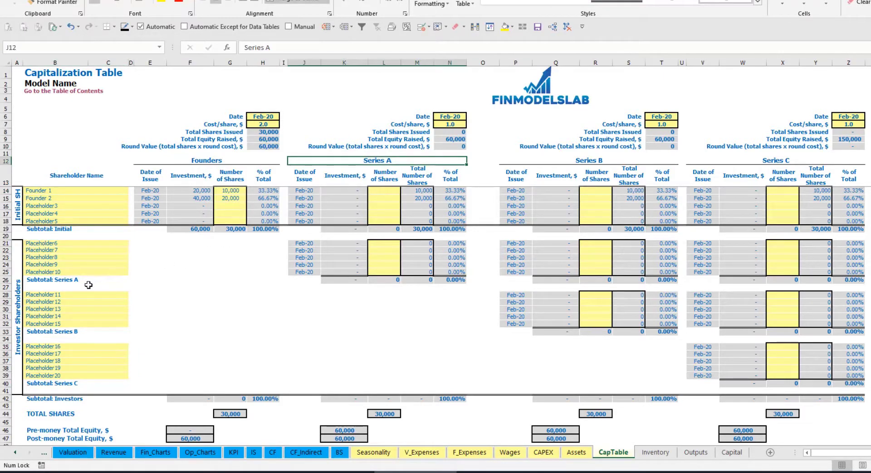
left_click(61, 246)
type("Investor 1")
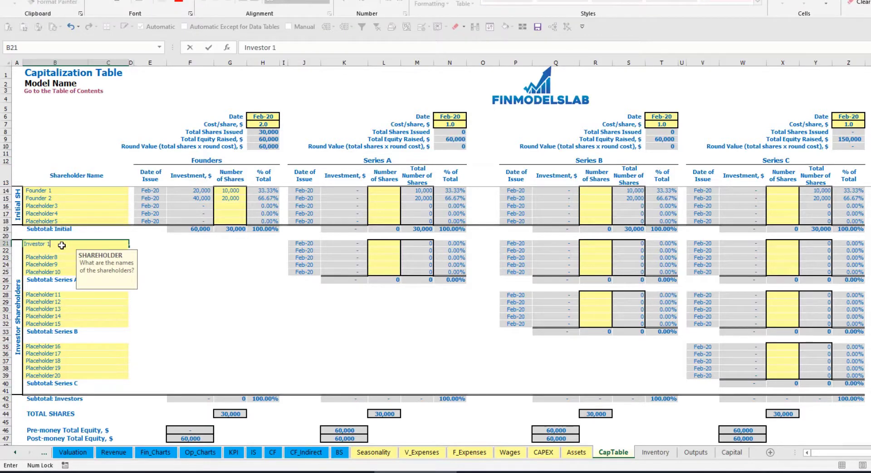
key("Return")
- Set the Series A round's date to May-20 and its cost per share to 5
left_click(456, 115)
left_click(471, 117)
left_click(447, 149)
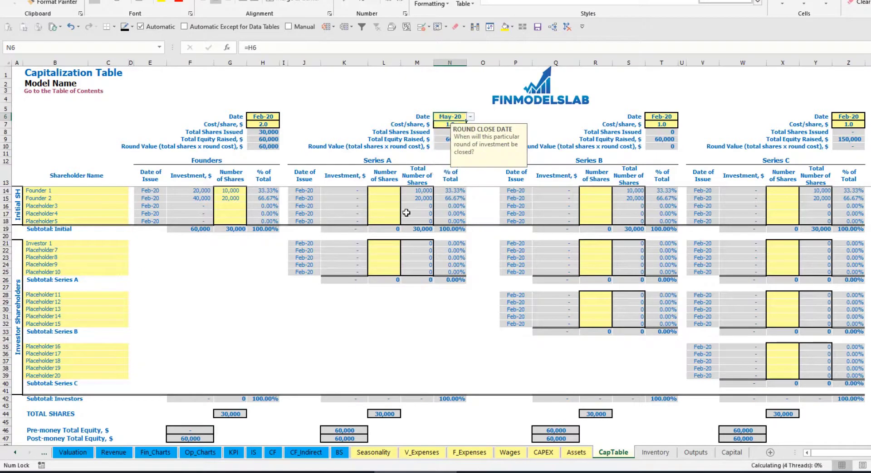
left_click(446, 123)
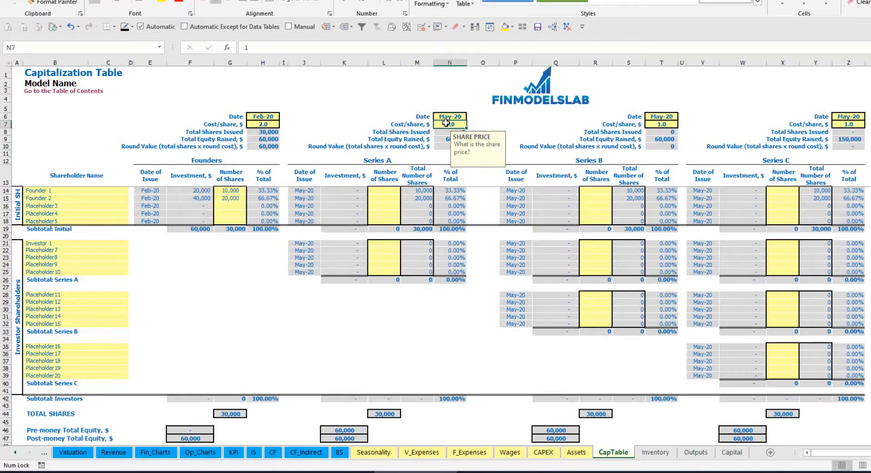
type("5")
key("Return")
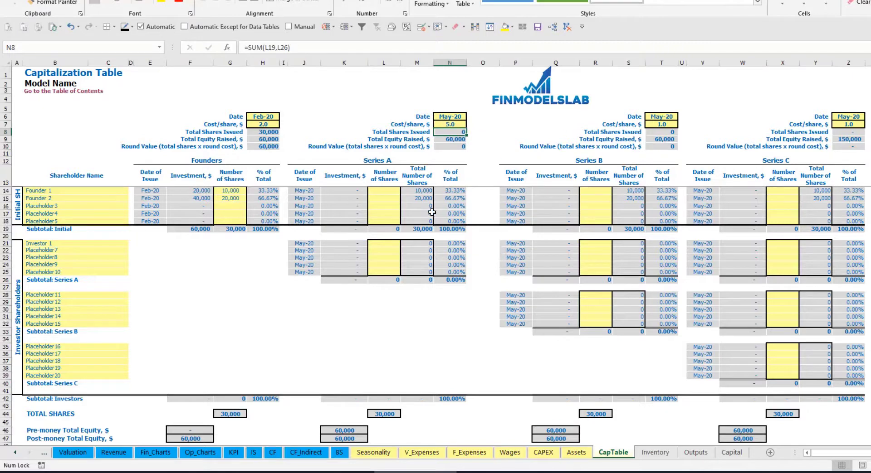
- Issue 1,000 Series A shares to Investor 1
left_click(384, 243)
type("1000")
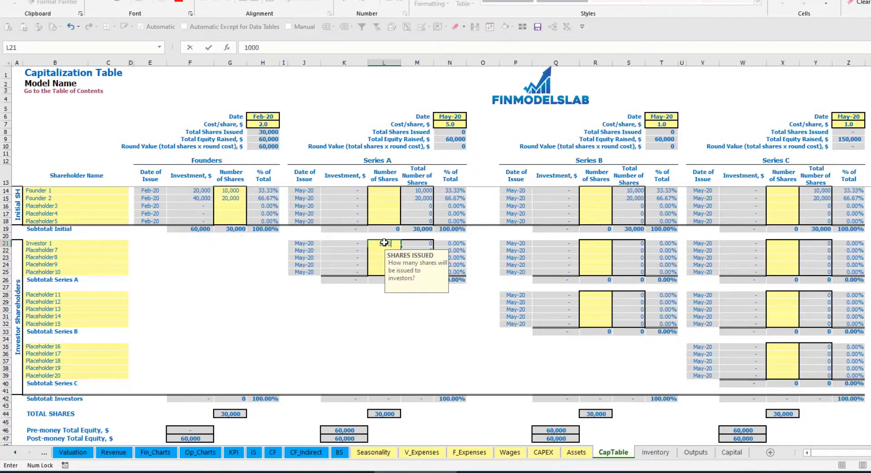
key("Return")
left_click(348, 314)
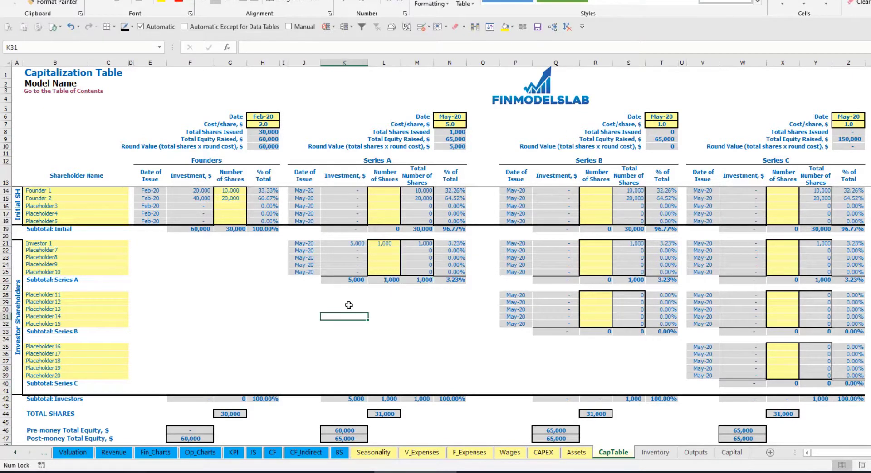
- Review Investor 1's investment and the Series A pre-money and post-money total equity
left_click(350, 245)
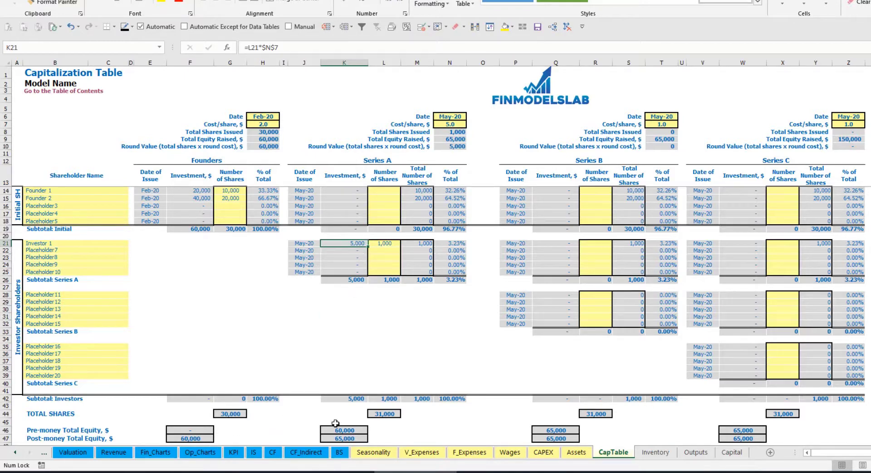
left_click(336, 429)
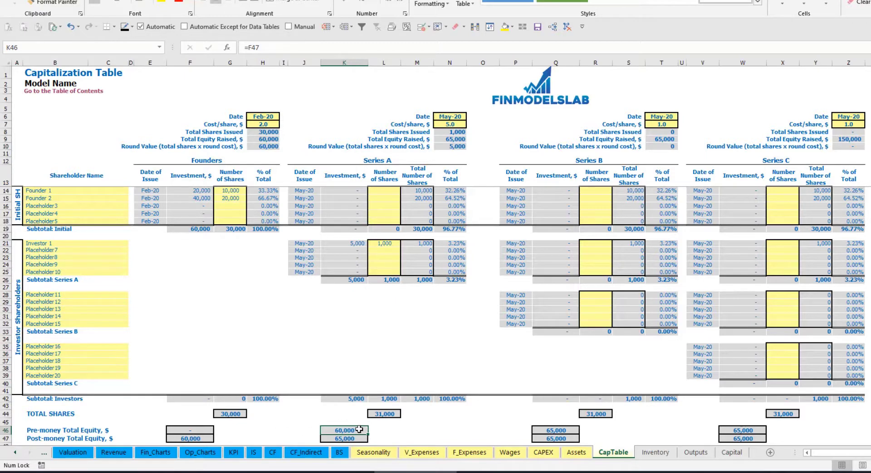
key("Down")
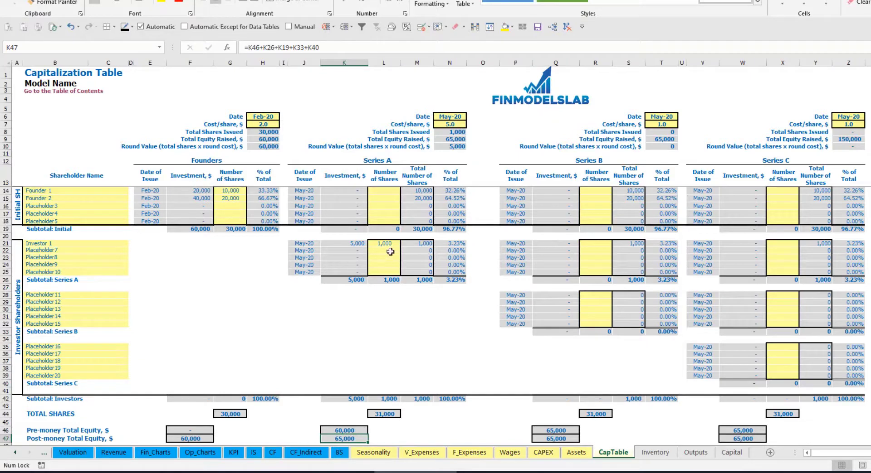
- Compare the Series A ownership percentages of Investor 1, Founder 1 and Founder 2
left_click(440, 243)
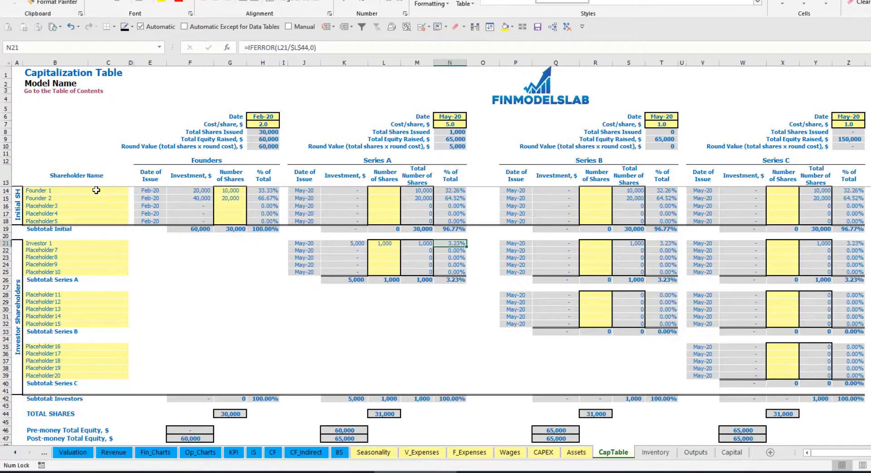
left_click_drag(95, 191, 96, 199)
left_click_drag(451, 191, 452, 198)
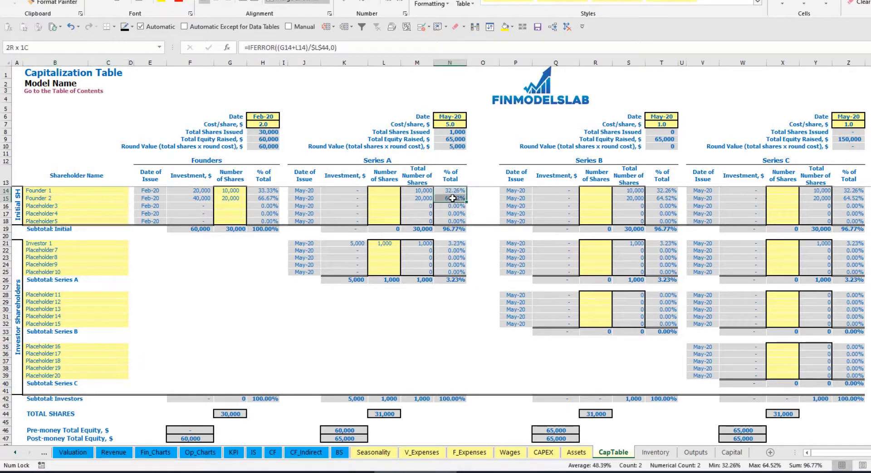
key("shift+Up")
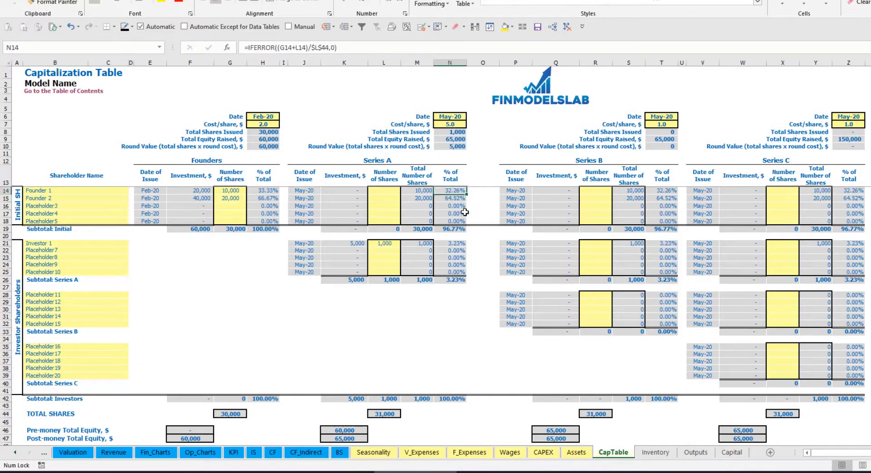
key("Down")
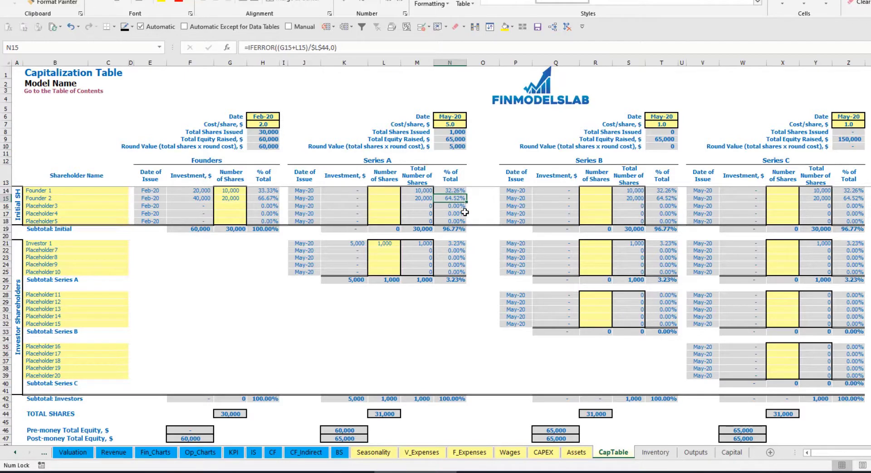
- Examine the Series B and Series C shareholder name entries and the Series A number-of-shares inputs
left_click(86, 303)
left_click(77, 347)
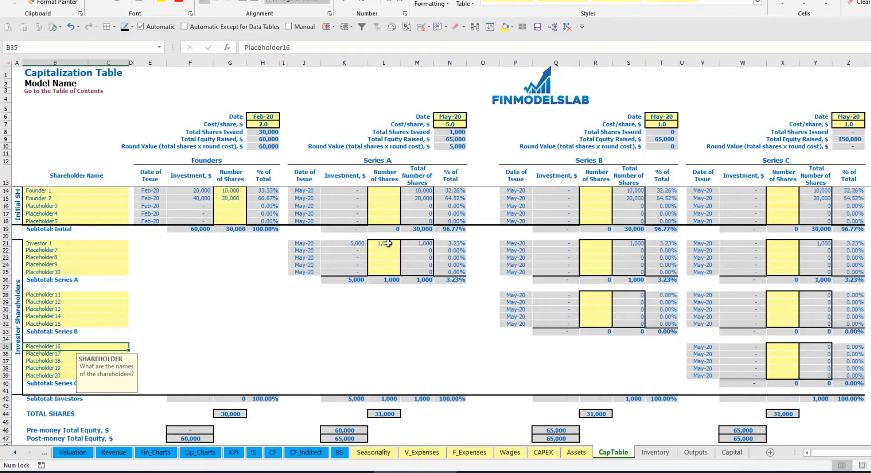
left_click_drag(388, 245, 384, 273)
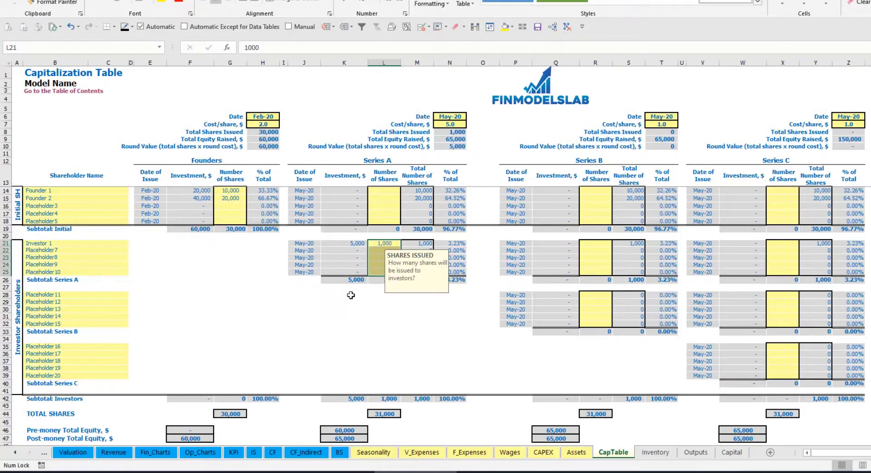
left_click(396, 311)
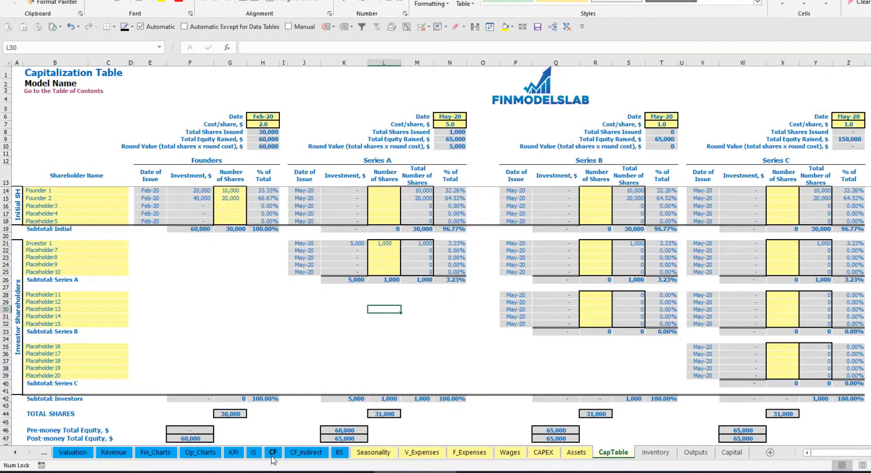
- Trace the equity through Ordinary Equity Raisings in the Cash Flow Statement and Ordinary Equity in the Balance Sheet
left_click(272, 453)
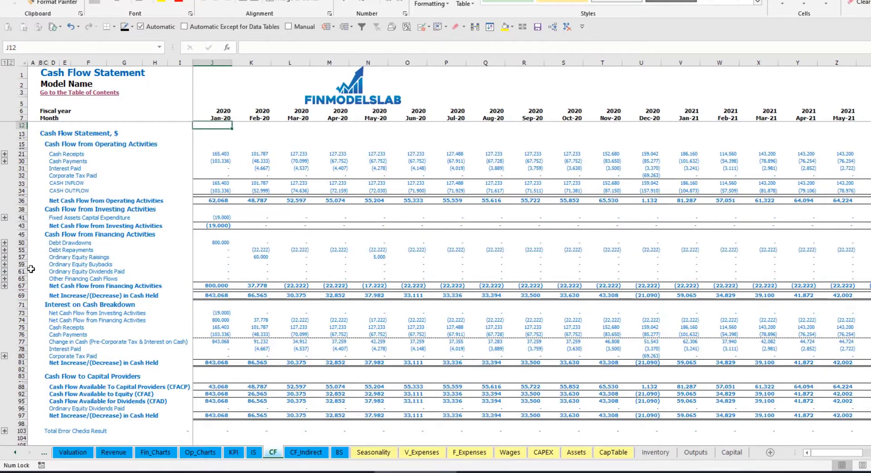
left_click(20, 257)
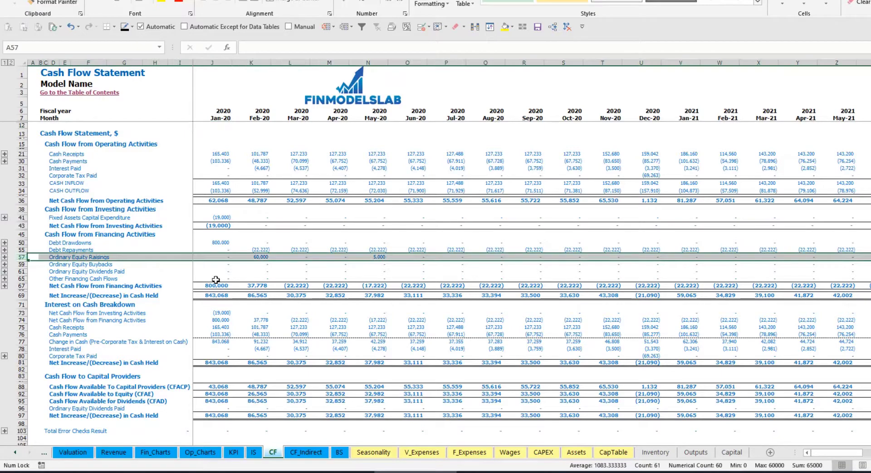
left_click(263, 257)
left_click(377, 258)
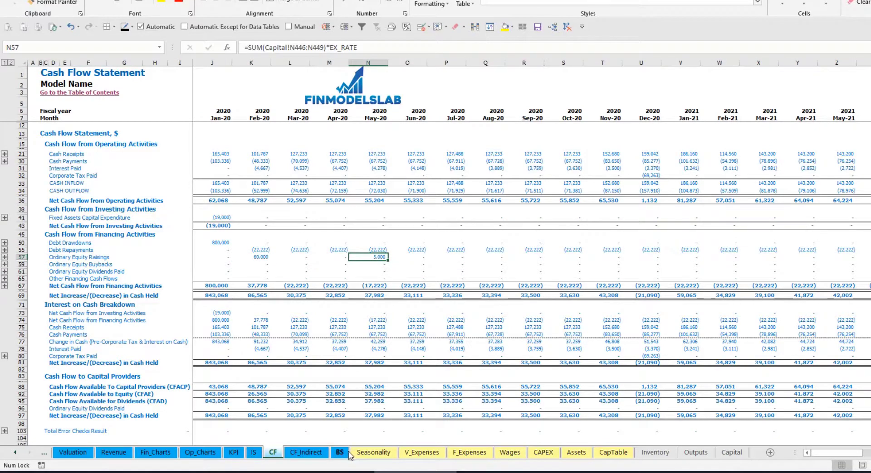
left_click(349, 453)
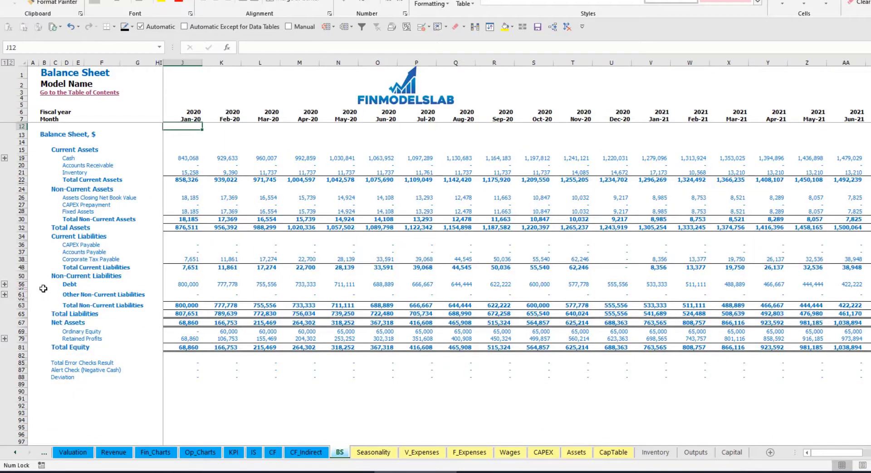
left_click(25, 333)
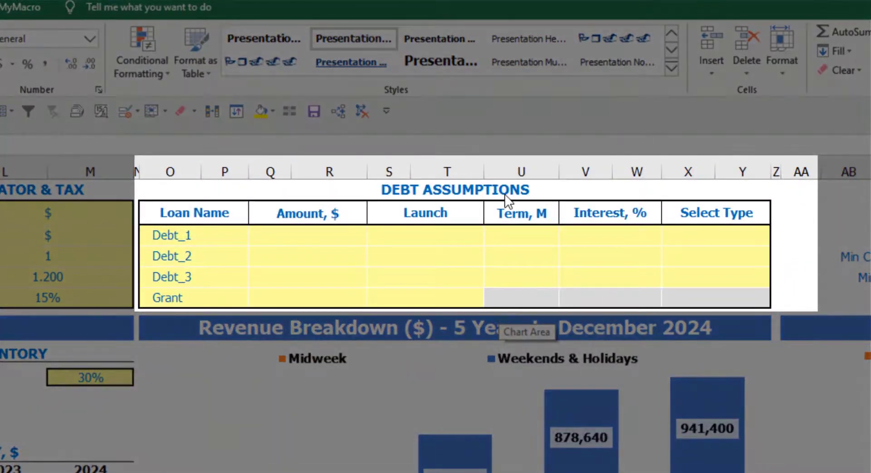
- Try the Annuity repayment type for Debt_1 in the debt assumptions, and set it to Usual instead
left_click(505, 190)
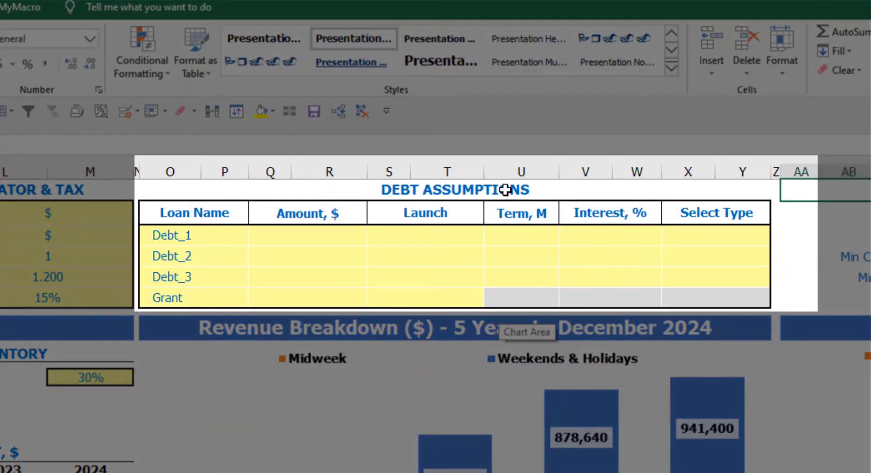
left_click(505, 190)
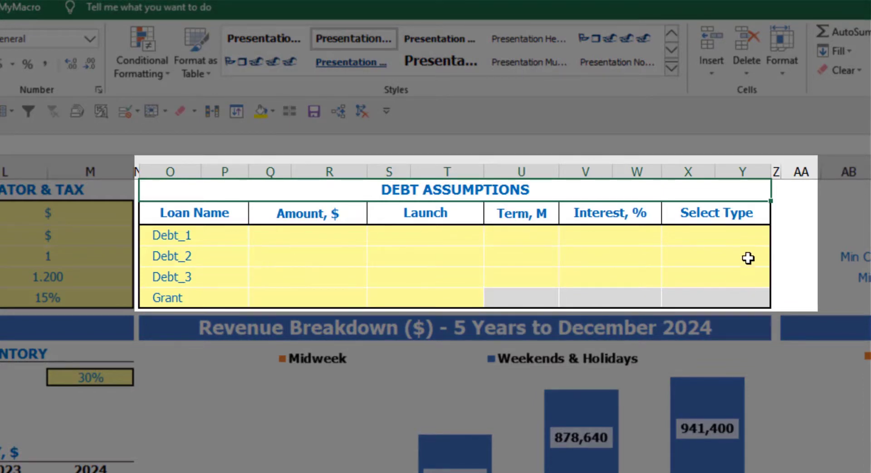
left_click(764, 230)
left_click(778, 239)
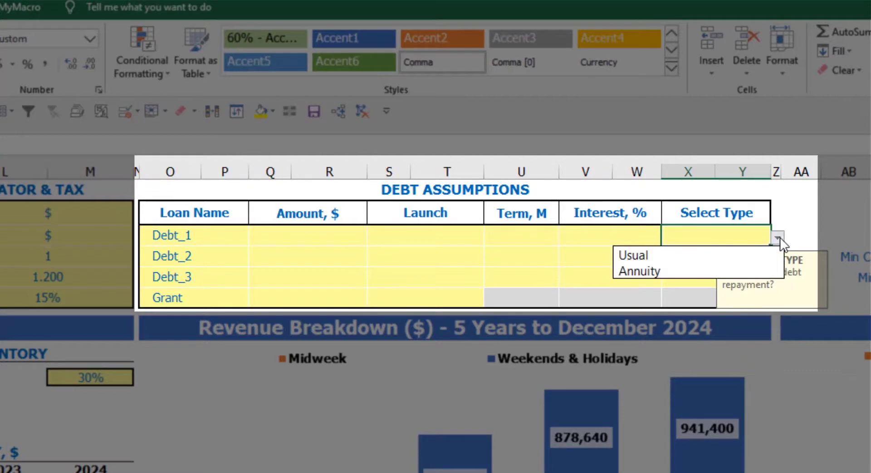
left_click(756, 266)
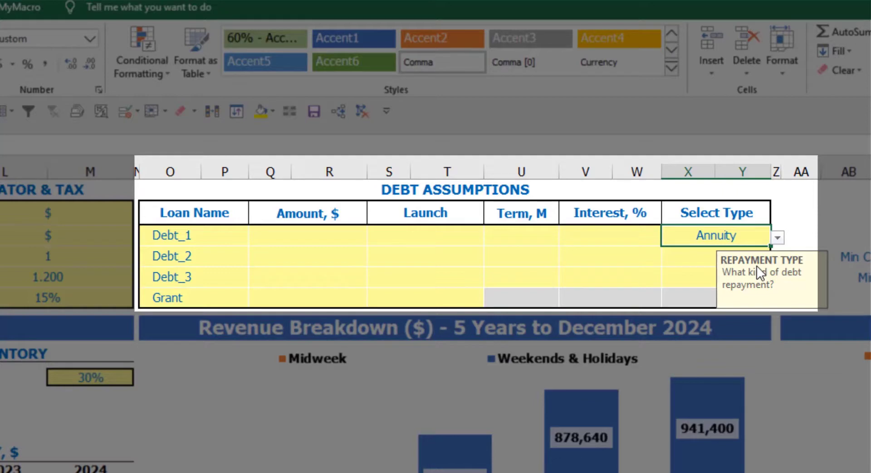
left_click(778, 238)
left_click(748, 255)
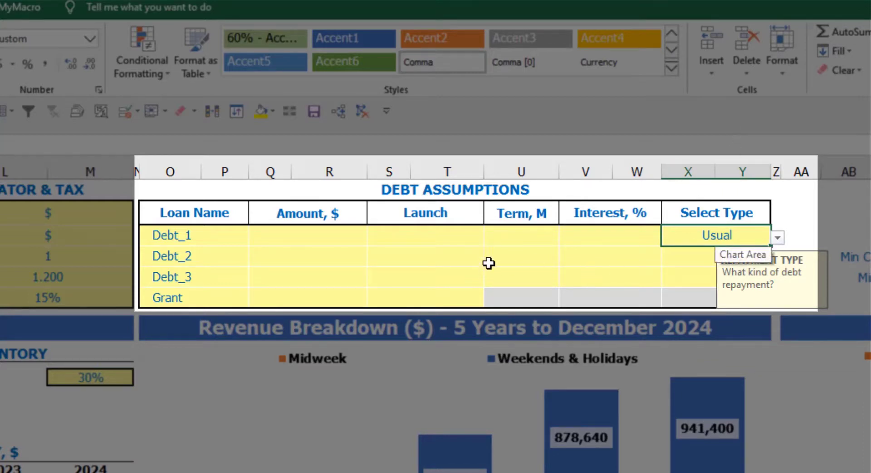
- Set the Debt_1 loan amount to 1,000,000 and its launch date to Feb-20
left_click(344, 236)
type("1,00")
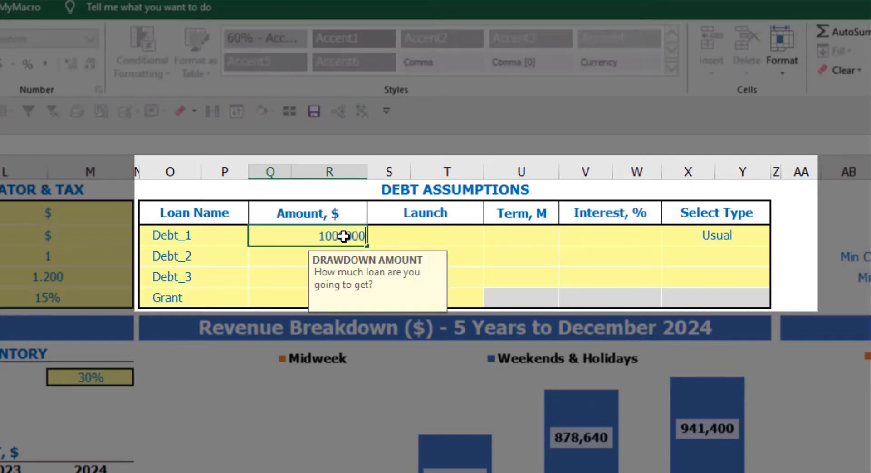
type("0,000")
key("Return")
left_click(480, 233)
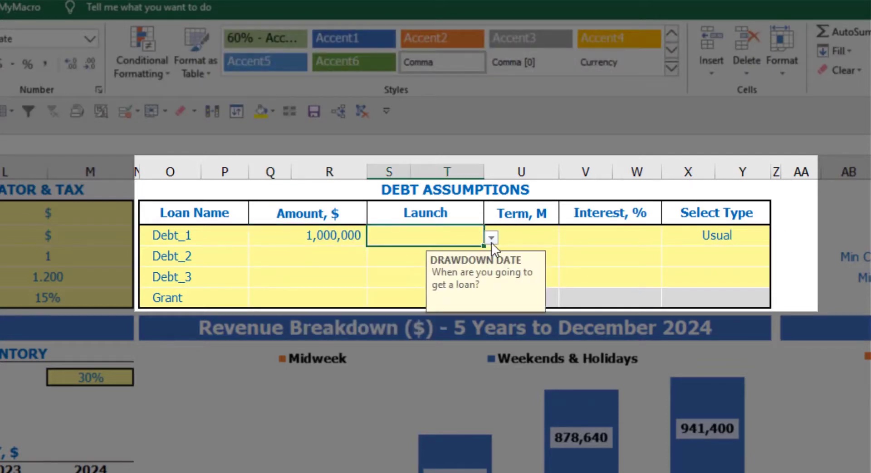
left_click(491, 238)
left_click(450, 270)
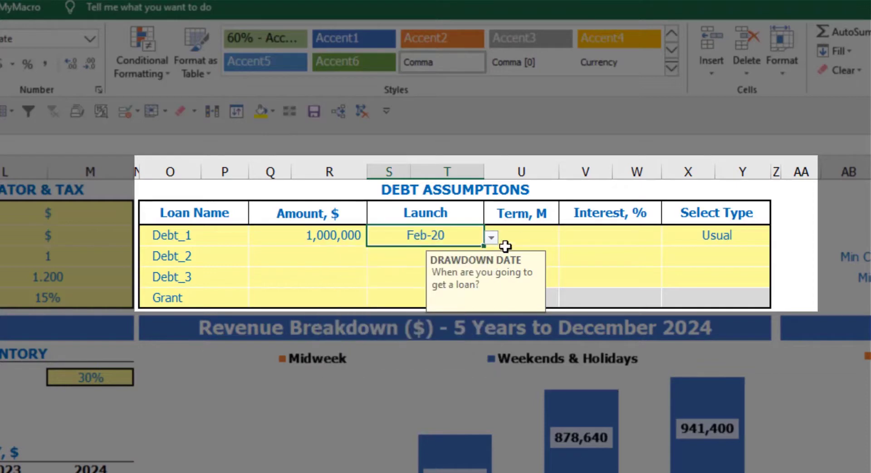
- Set the Debt_1 term to 60 months and its interest rate to 5%
left_click(523, 230)
type("60")
key("Return")
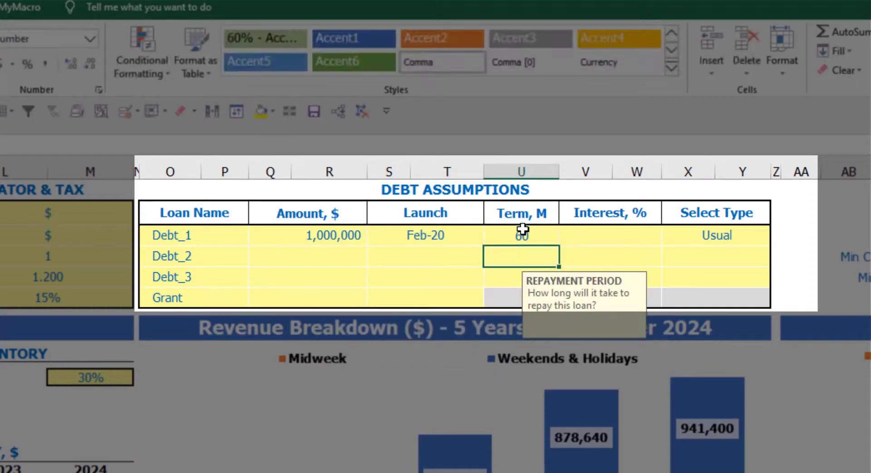
left_click(573, 234)
type("5")
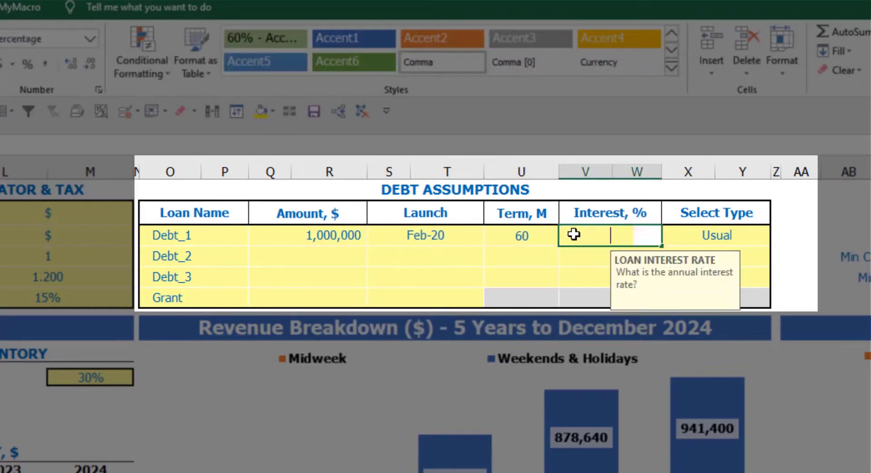
key("Return")
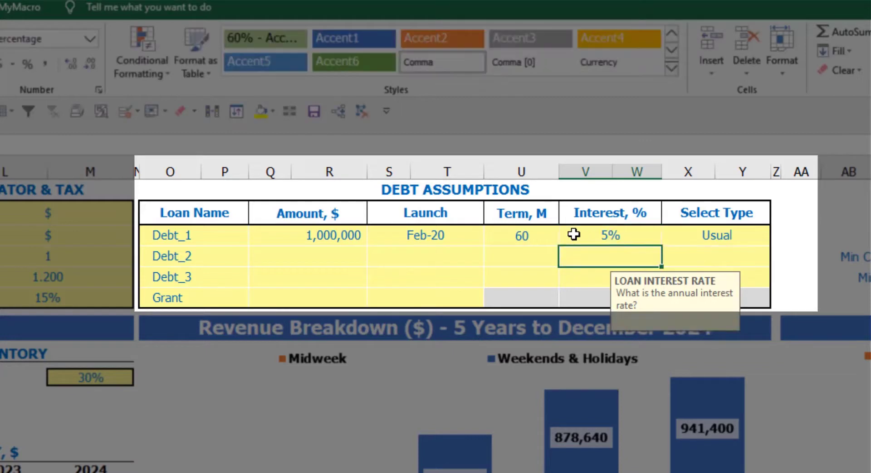
- Enter a grant of 500,000 with a Mar-20 launch date in the debt assumptions
left_click(324, 301)
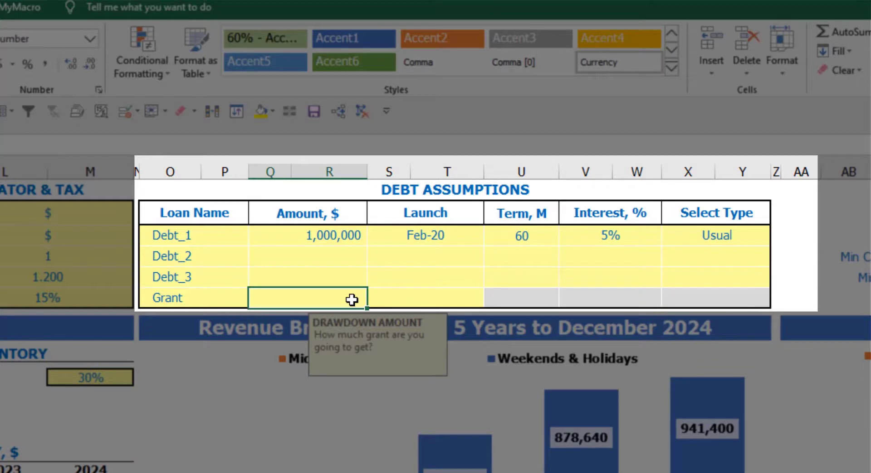
type("500000")
key("Return")
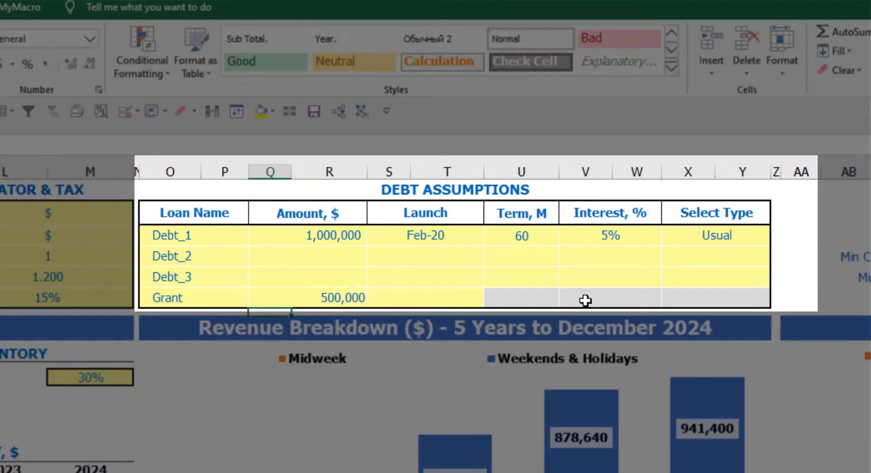
left_click(447, 302)
left_click(491, 300)
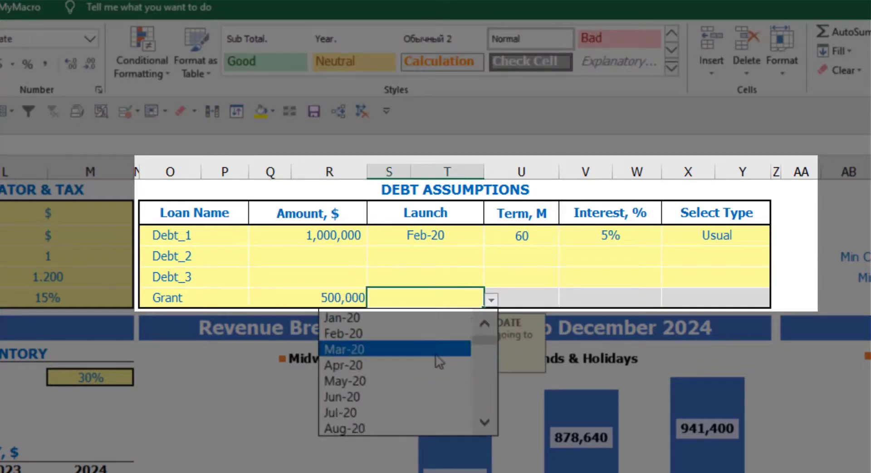
left_click(436, 349)
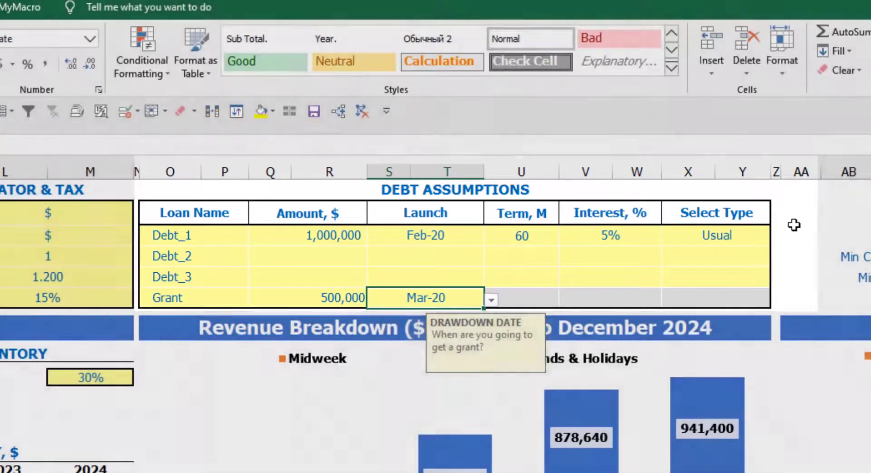
left_click(793, 224)
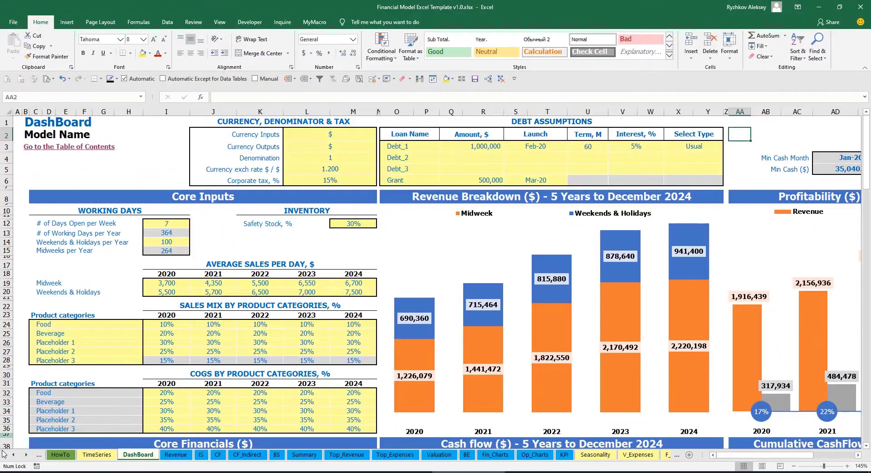
- Examine the Debt_1, Debt_2, Debt_3 and Total Debts blocks in the capital calculation sheet
left_click(26, 455)
left_click(26, 456)
left_click(26, 456)
left_click(26, 456)
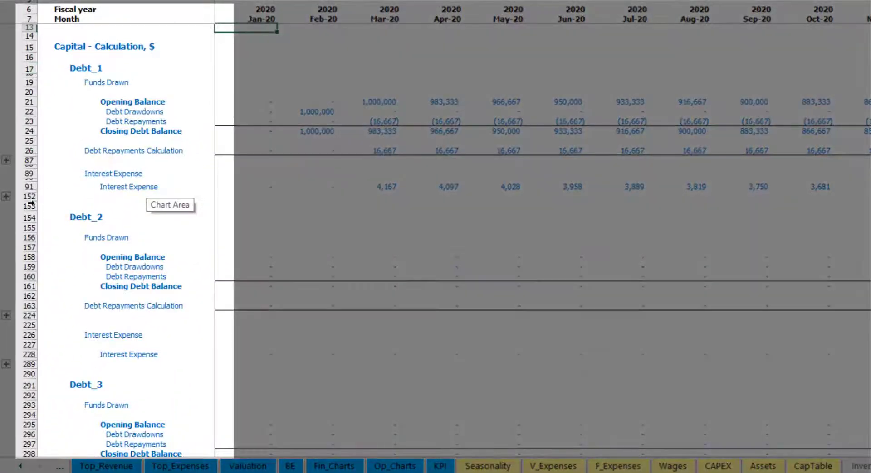
scroll(28, 209, "down", 5)
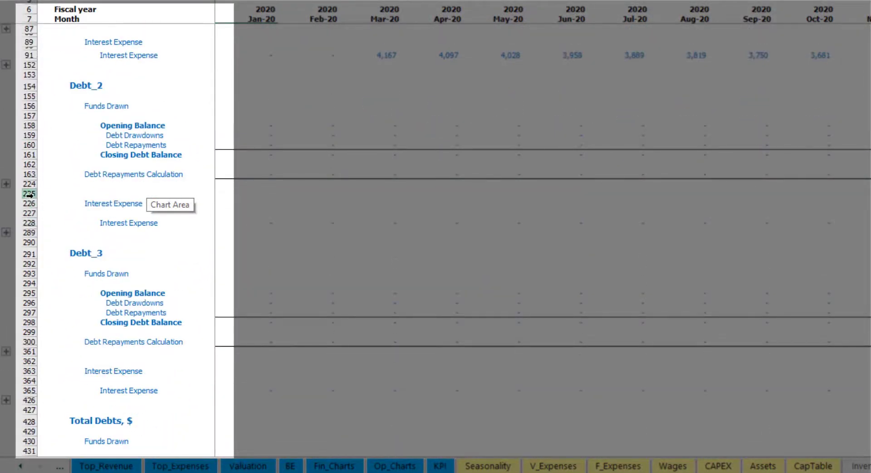
scroll(28, 211, "down", 5)
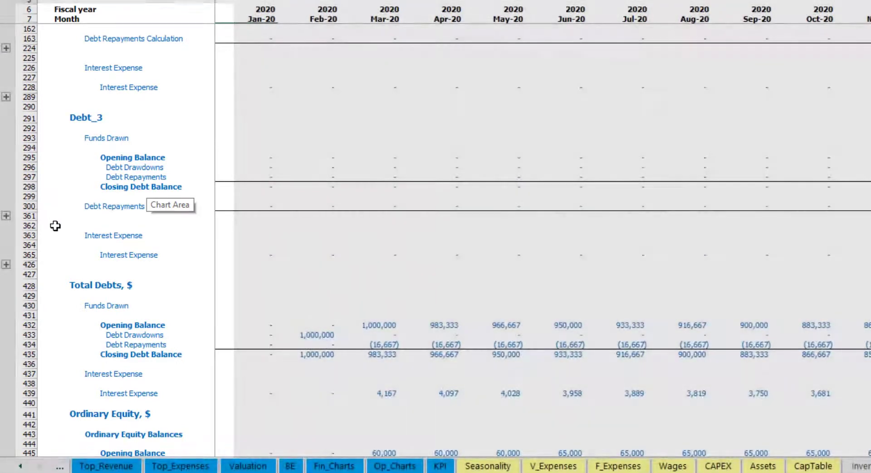
scroll(48, 211, "up", 5)
scroll(89, 217, "up", 4)
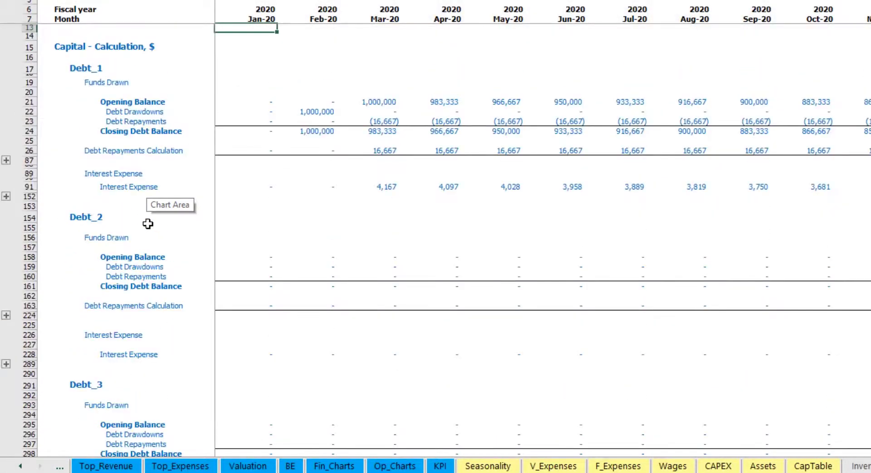
- Examine the Interest Expense row in the Income Statement
left_click(20, 466)
left_click(21, 466)
left_click(20, 466)
left_click(21, 467)
left_click(170, 466)
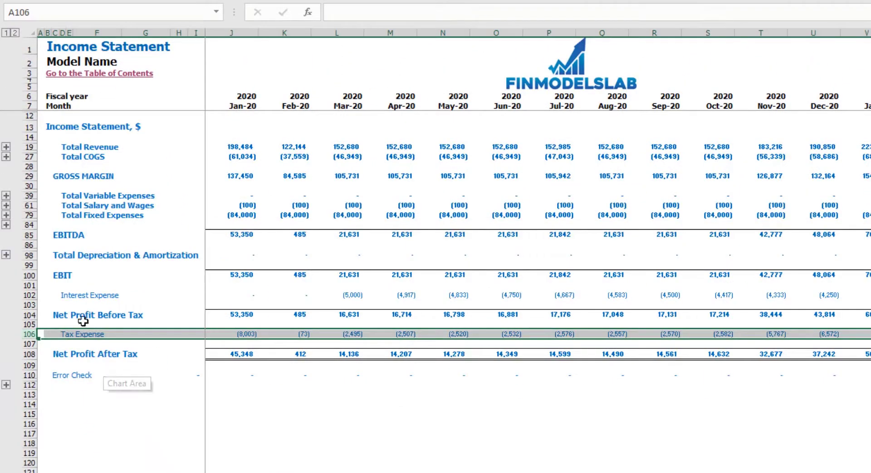
left_click(27, 295)
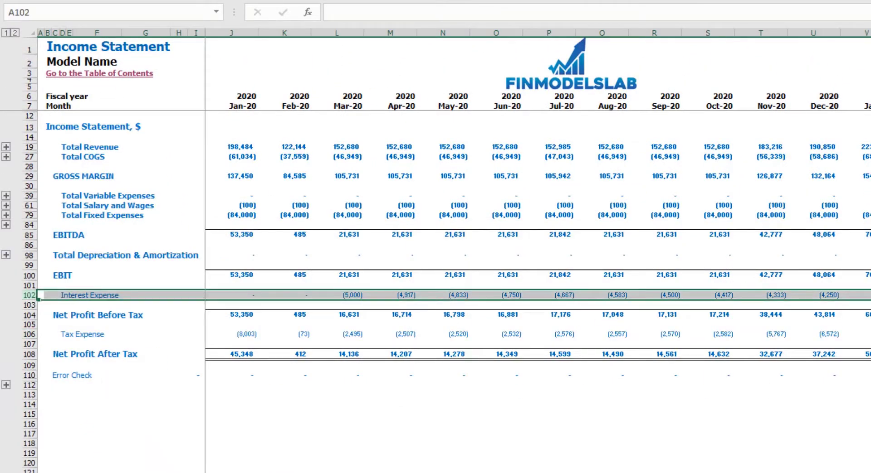
- Trace the debt through Interest Paid, Debt Drawdowns and Debt Repayments in the Cash Flow Statement and Debt in the Balance Sheet
key("ctrl+Page_Down")
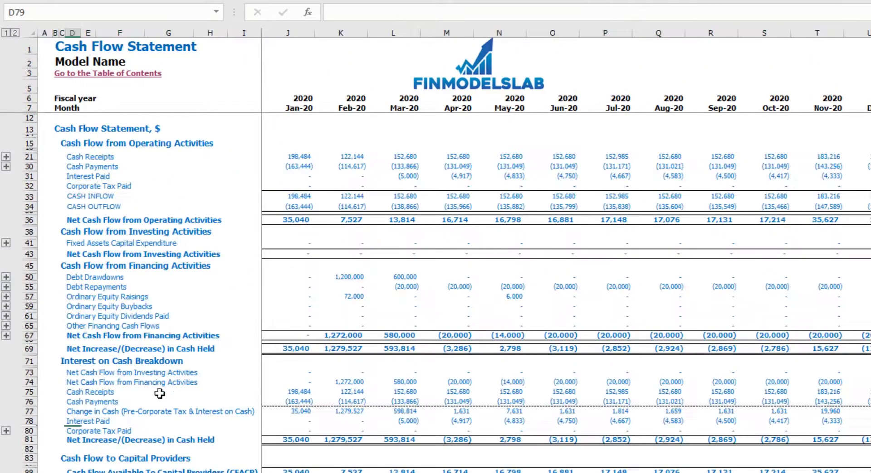
left_click(33, 180)
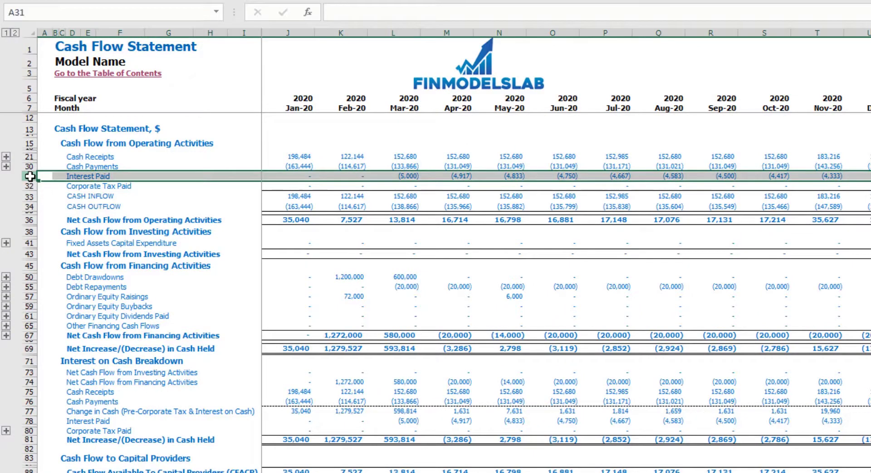
left_click(30, 277)
left_click(30, 287)
key("ctrl+Page_Down")
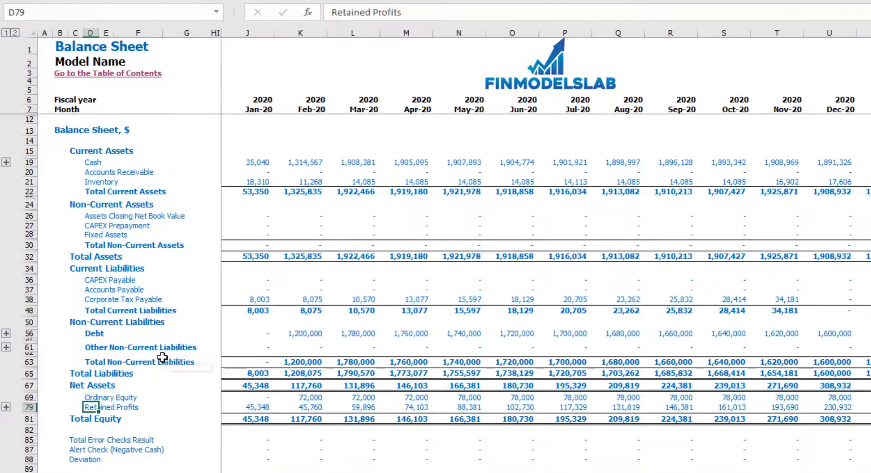
left_click(29, 334)
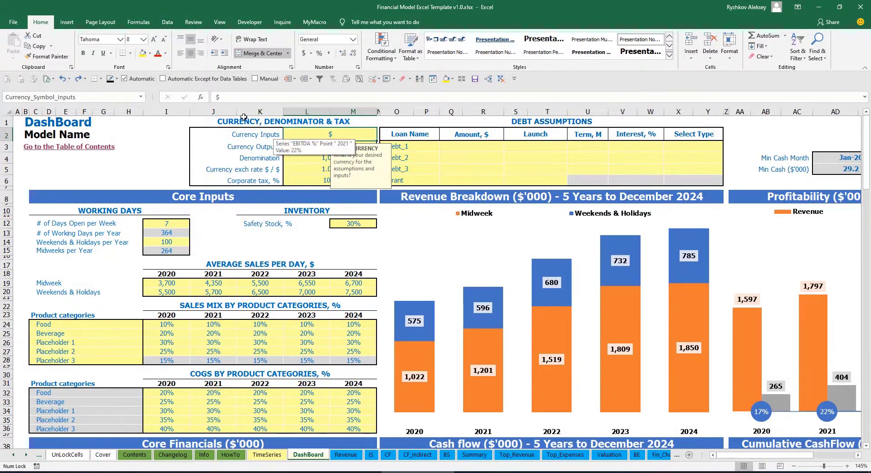
- Compare the Currency Inputs and Currency Outputs settings on the DashBoard sheet
left_click(155, 139)
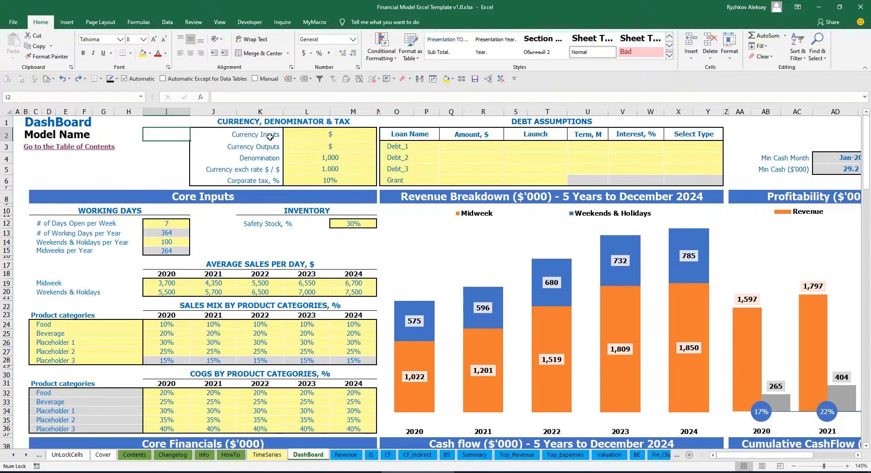
left_click(317, 138)
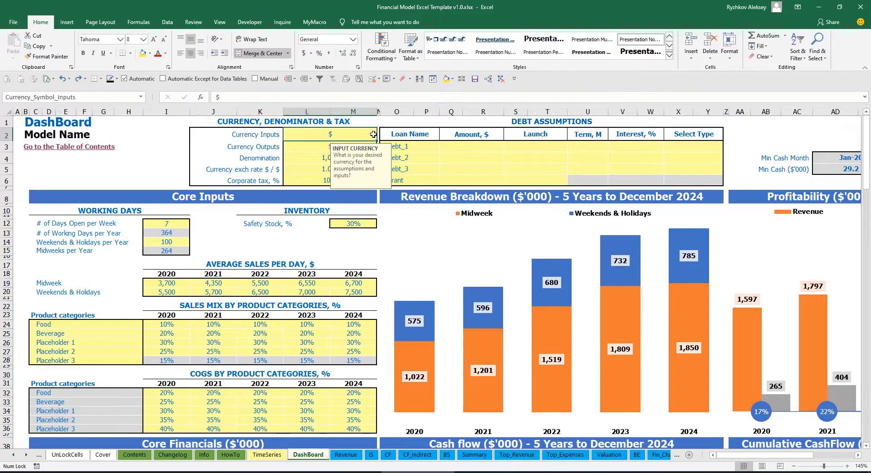
left_click(300, 148)
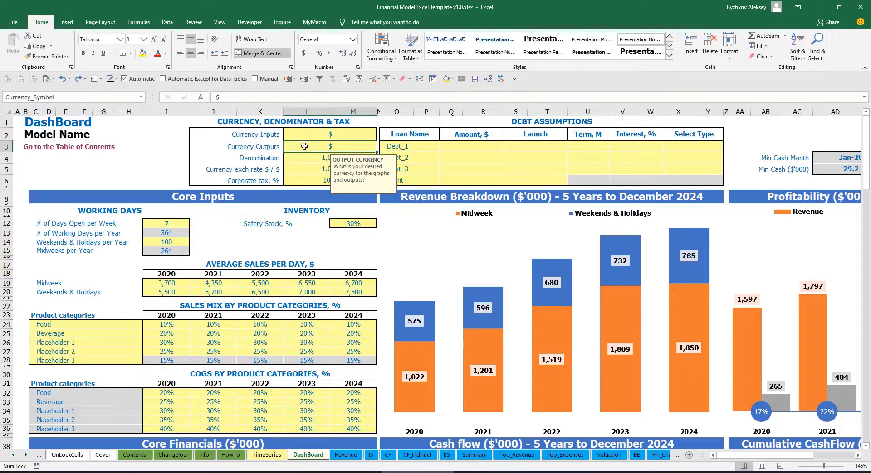
left_click(310, 136)
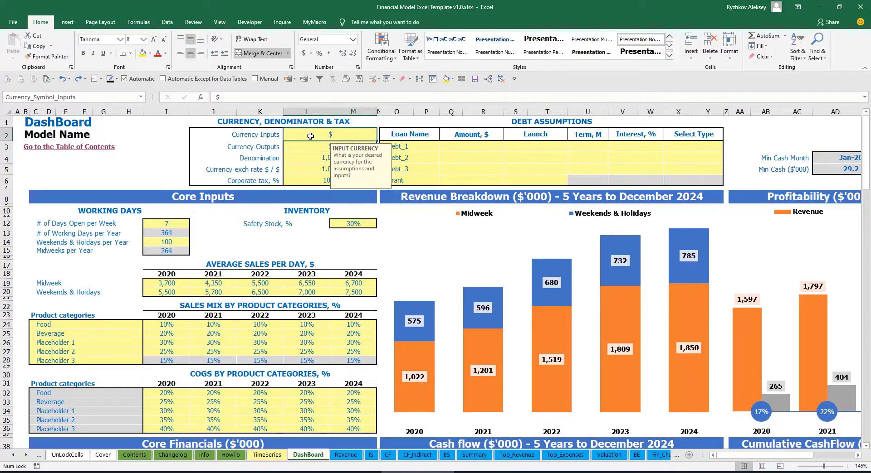
left_click(309, 146)
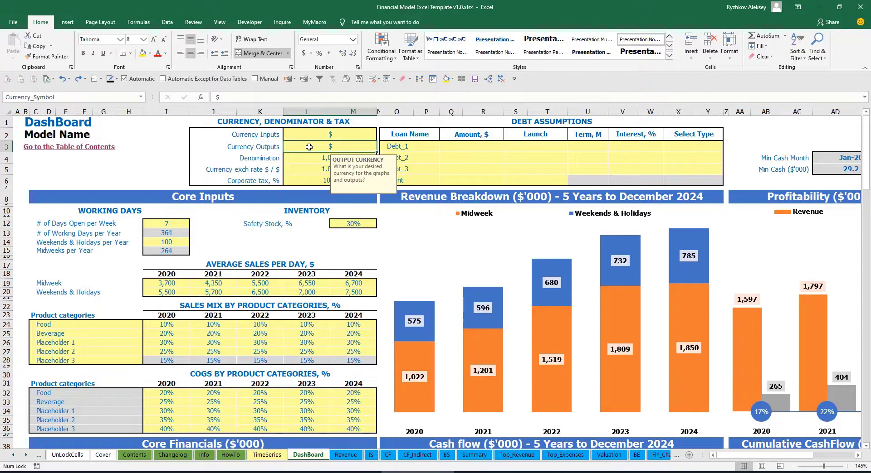
- Set the input currency to USD and the output currency to EUR
left_click(320, 135)
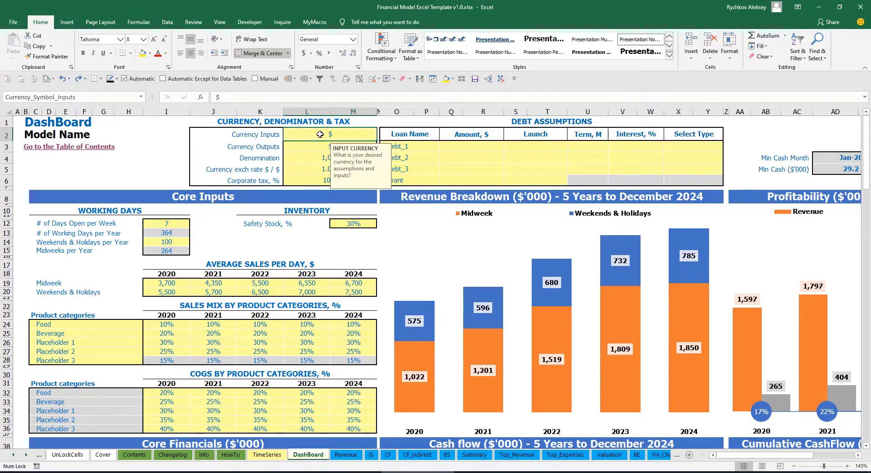
type("USD")
key("Return")
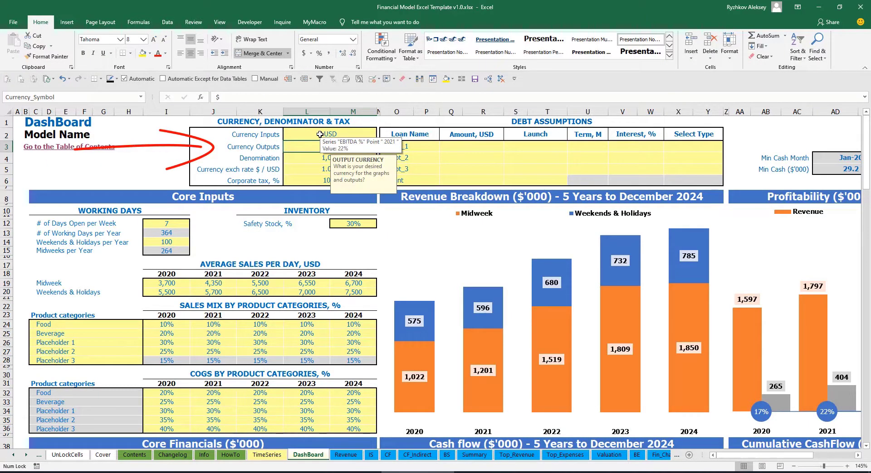
type("EUR")
key("Return")
- Set the EUR / USD currency exchange rate on the DashBoard sheet to 1.2
key("Return")
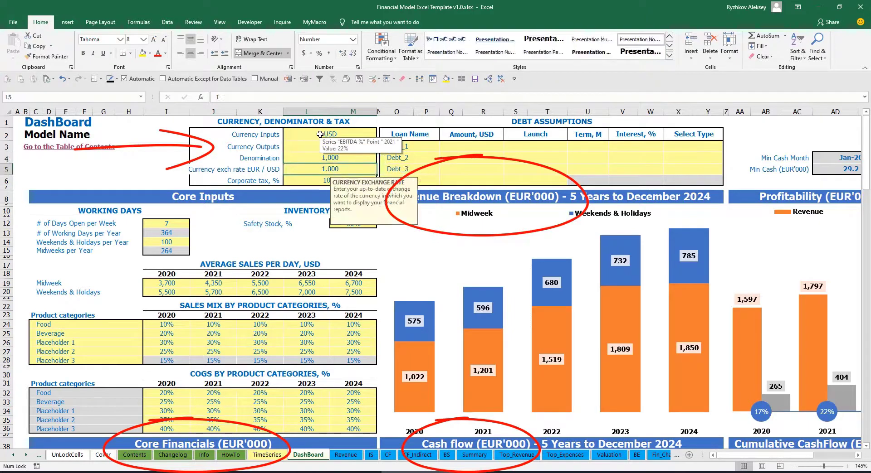
left_click(172, 152)
left_click(317, 168)
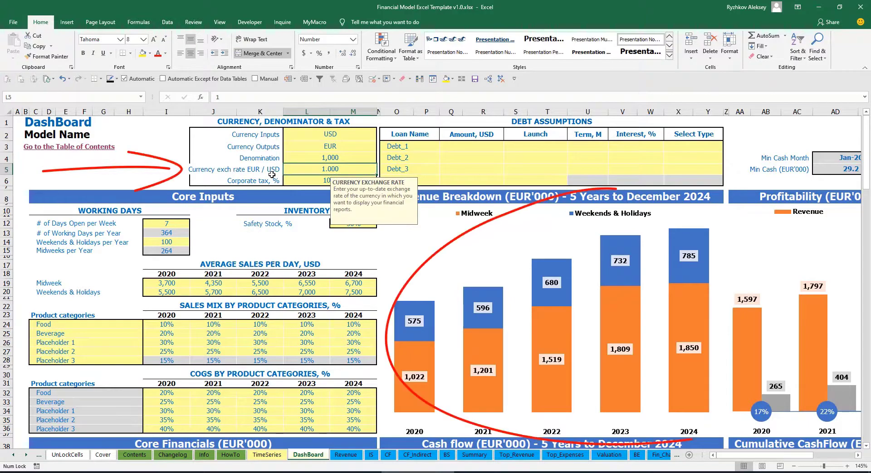
type("1.2")
key("Return")
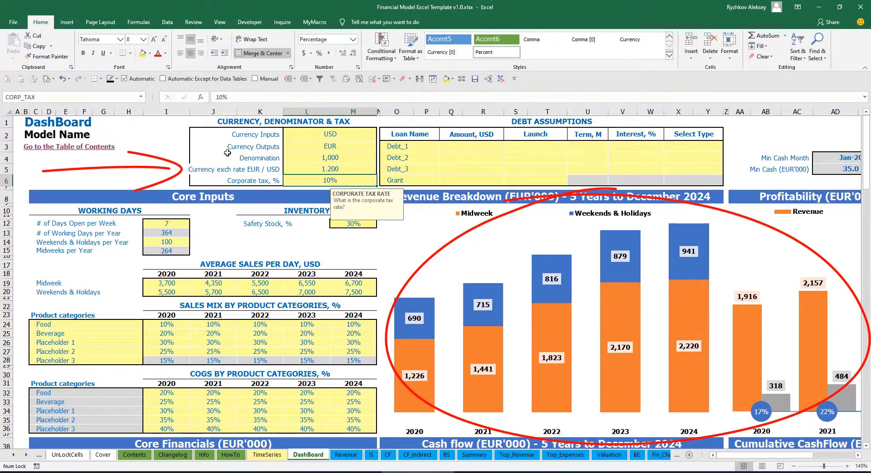
- Review the Currency Inputs, Currency Outputs and currency exchange rate settings on the DashBoard sheet
left_click(313, 135)
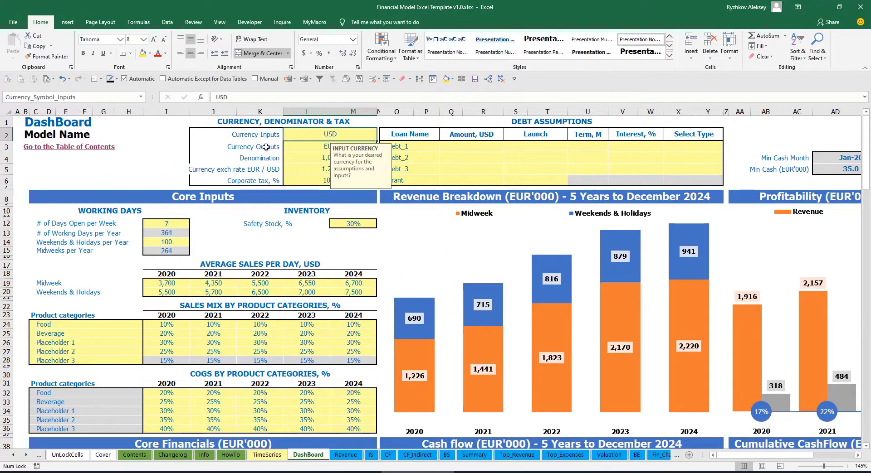
left_click(307, 146)
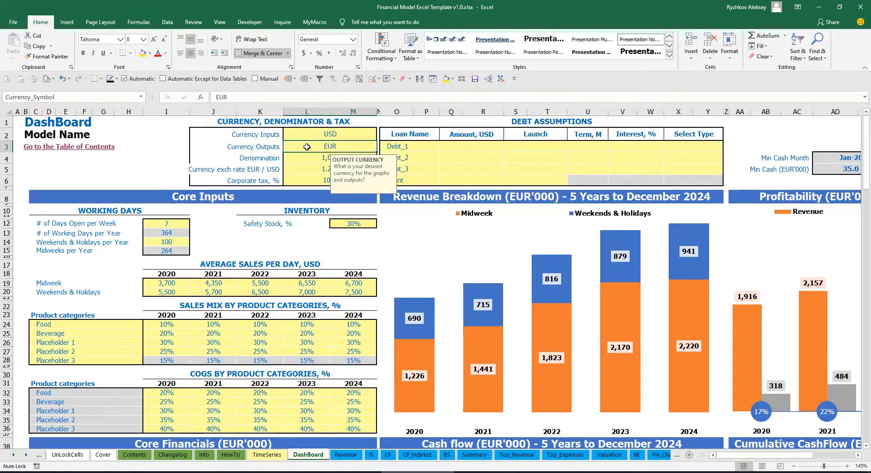
left_click(296, 169)
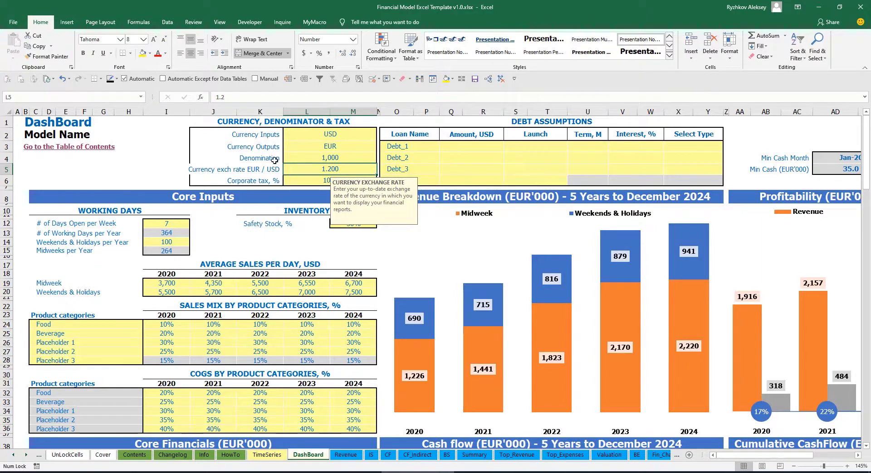
- Inspect the Denomination setting and how it appears in the five-year Income Statement heading on the Summary sheet
left_click(310, 154)
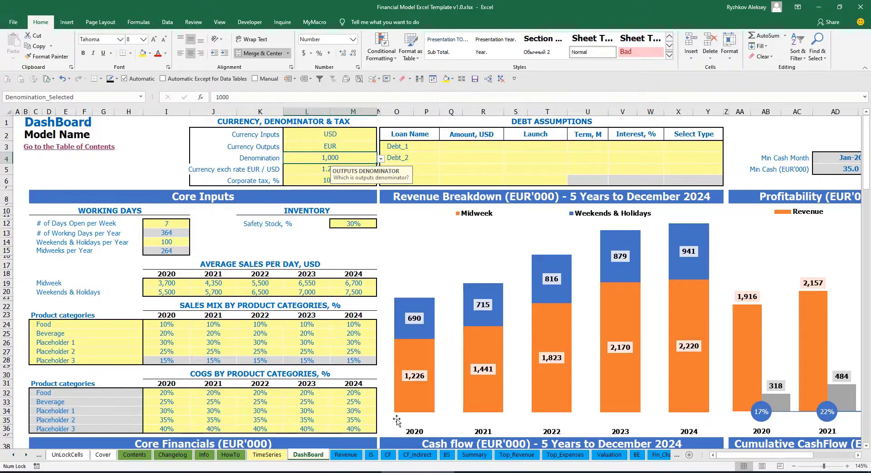
left_click(476, 456)
left_click(143, 156)
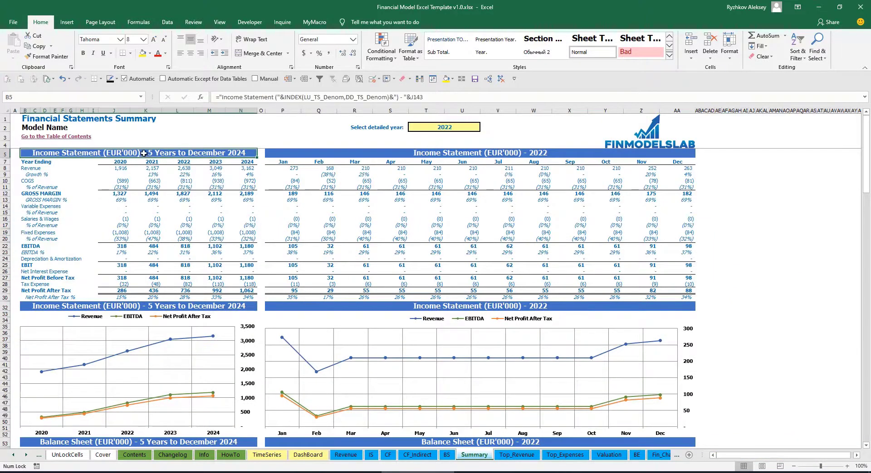
left_click(475, 150)
left_click(176, 155)
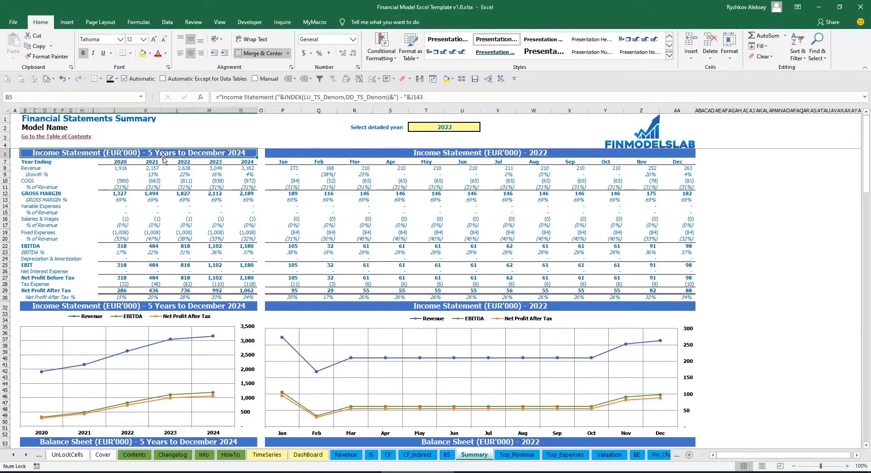
- Set the output denomination to 1,000,000 on the DashBoard and check the Income Statement headings on the Summary sheet
left_click(308, 455)
left_click(380, 159)
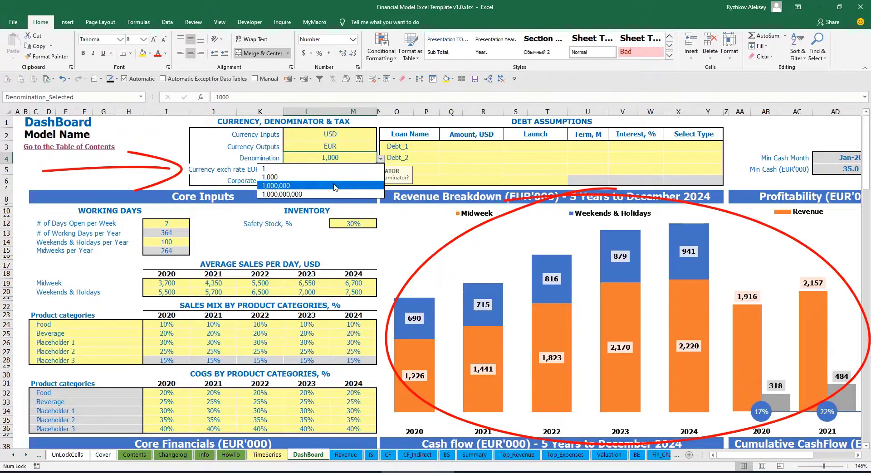
left_click(344, 186)
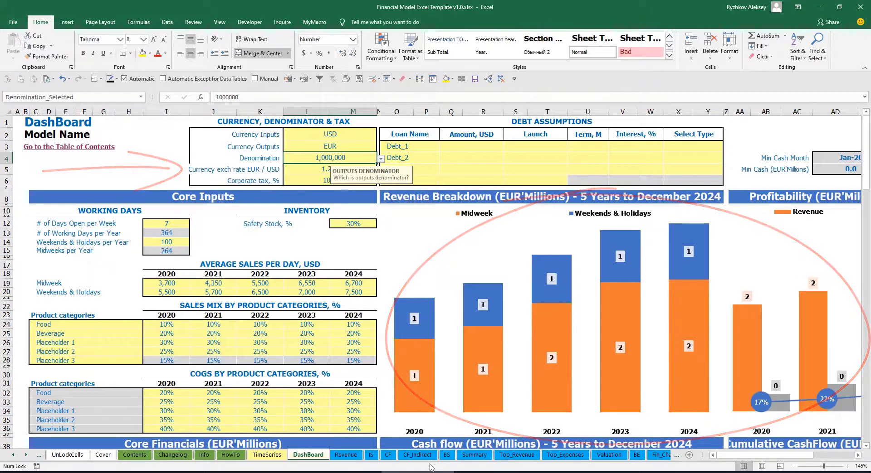
left_click(474, 455)
left_click(342, 155)
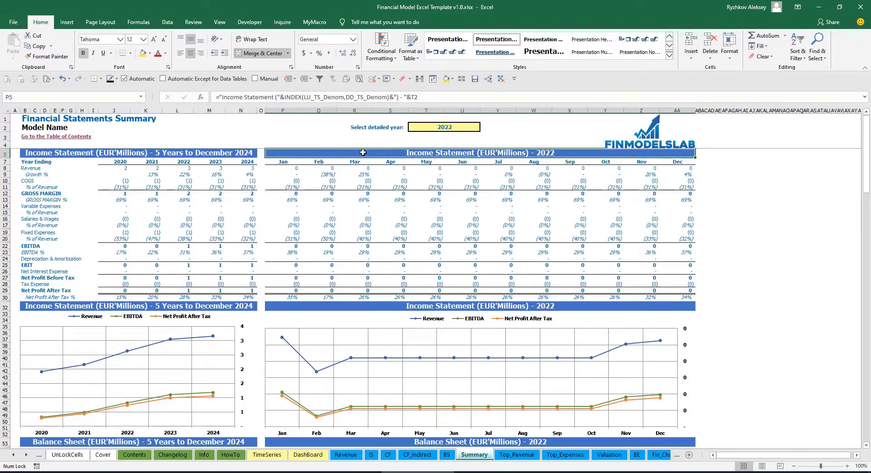
- Set the output denomination to 1 on the DashBoard and review the figures on the Summary sheet
left_click(308, 455)
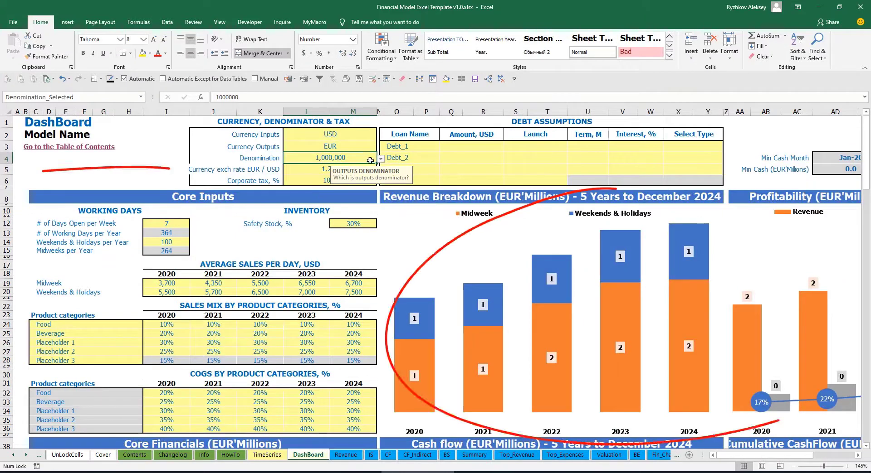
left_click(380, 158)
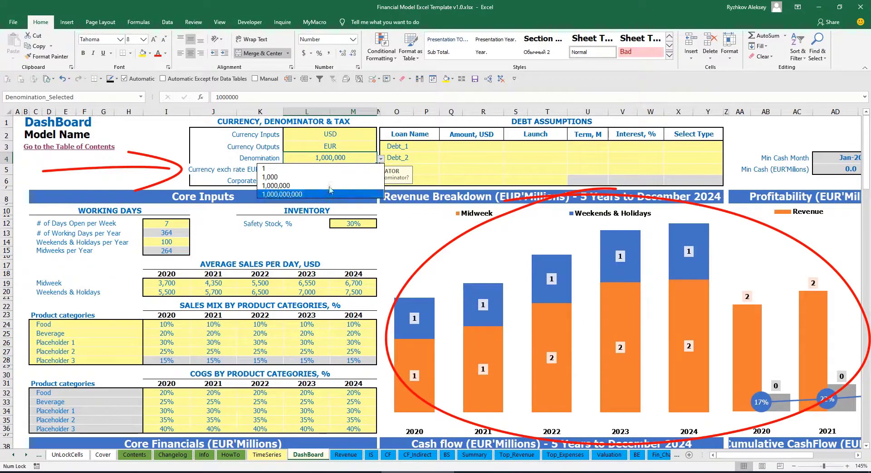
left_click(318, 169)
left_click(472, 455)
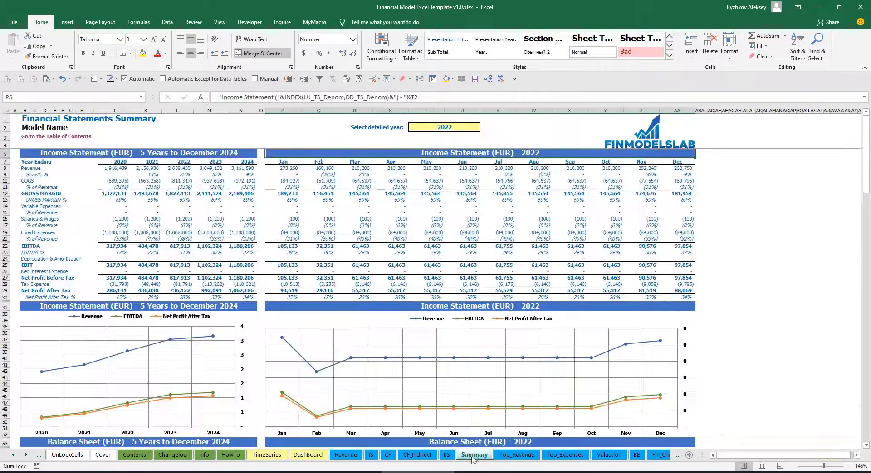
- Set the corporate tax on the DashBoard to 15% and examine the Tax Expense row in the Income Statement
left_click(303, 456)
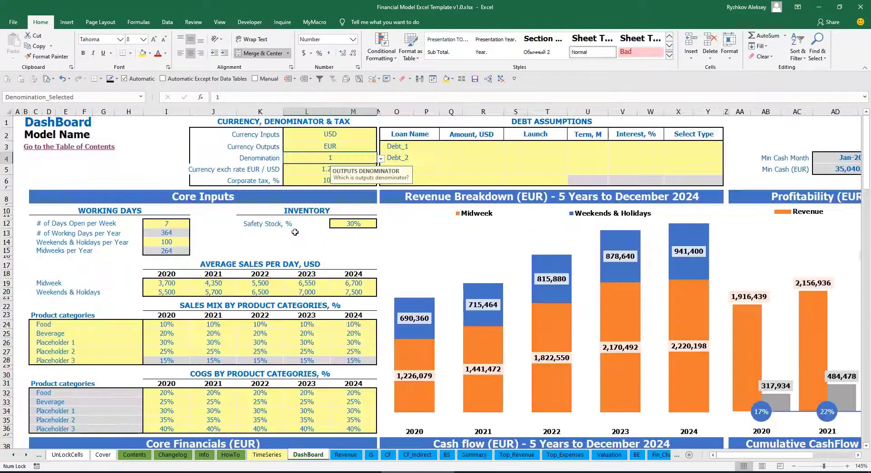
left_click(310, 177)
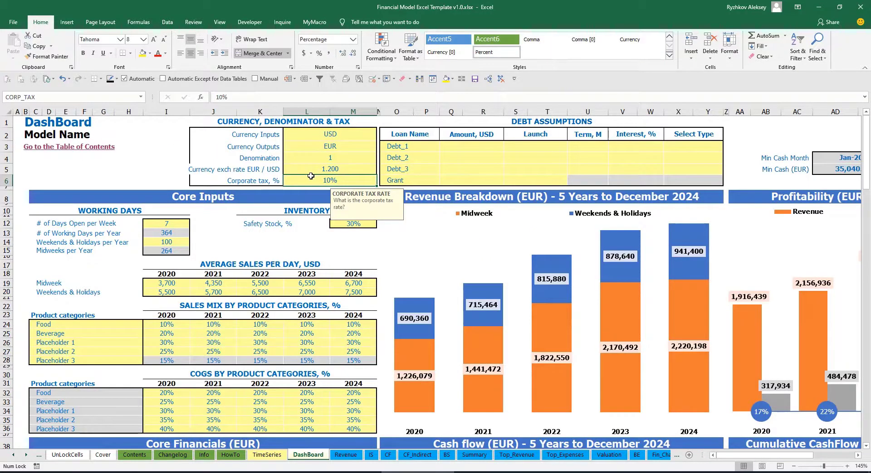
type("15")
key("Return")
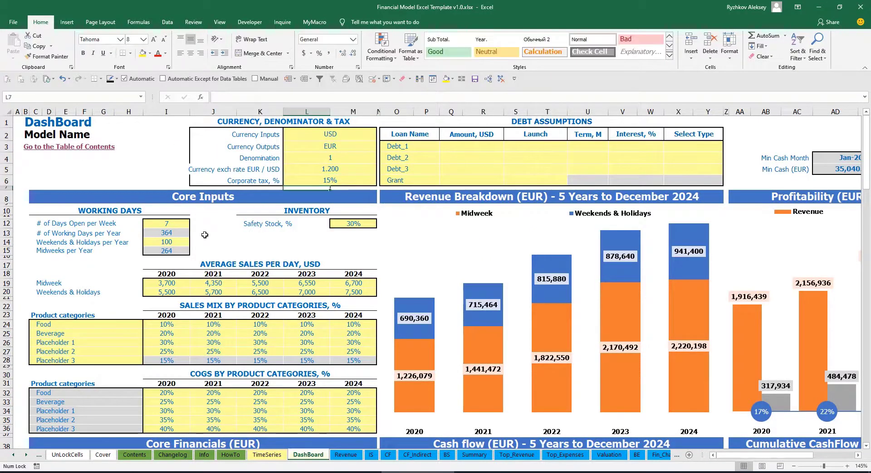
left_click(371, 455)
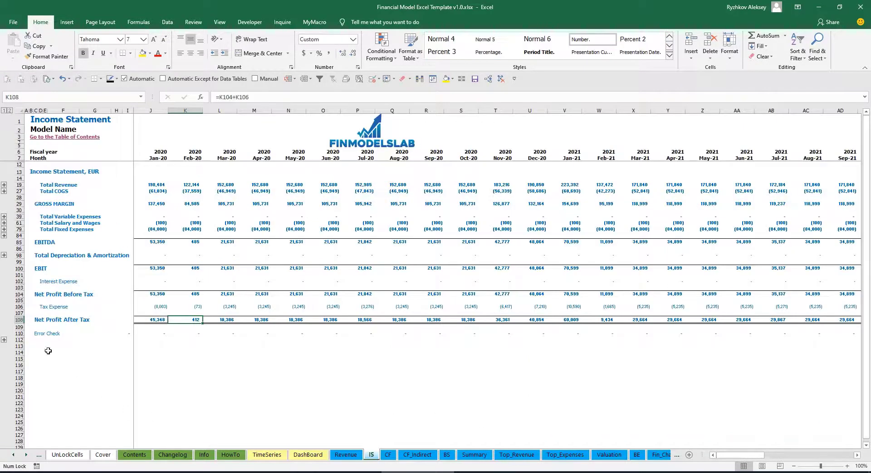
left_click(20, 307)
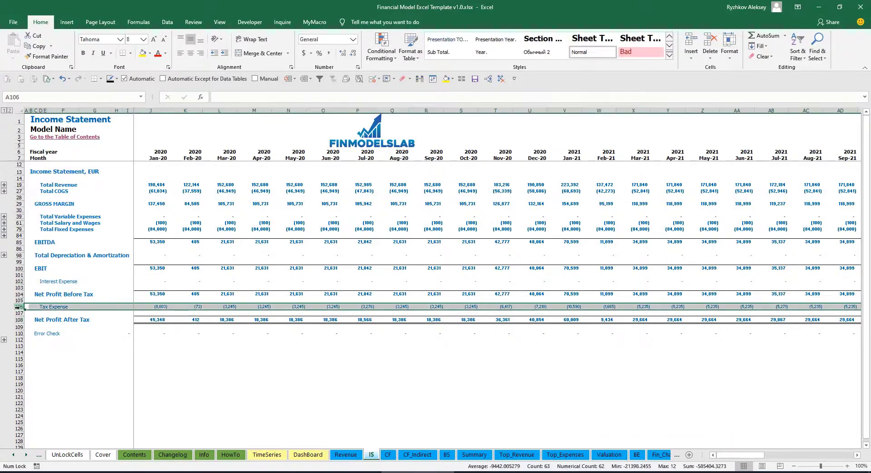